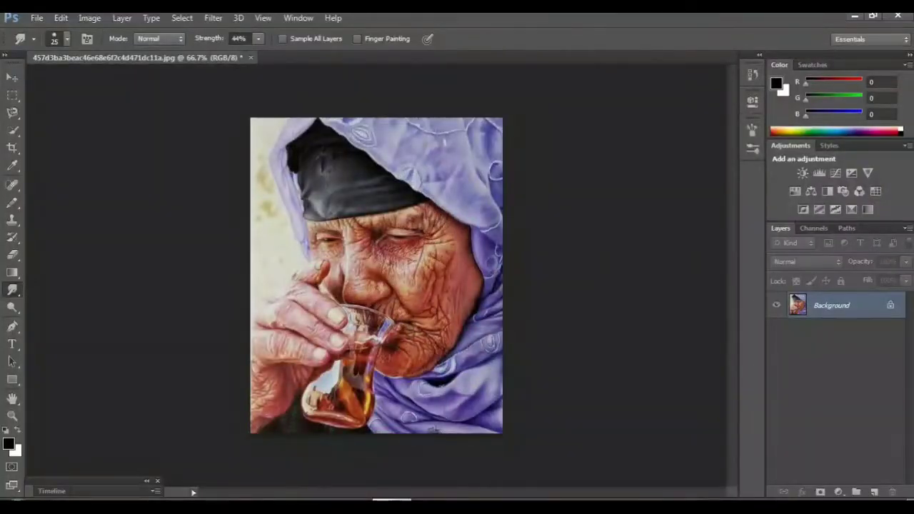
Step: Select the standard Pen tool and place the first anchor at the hand's left edge
key(p)
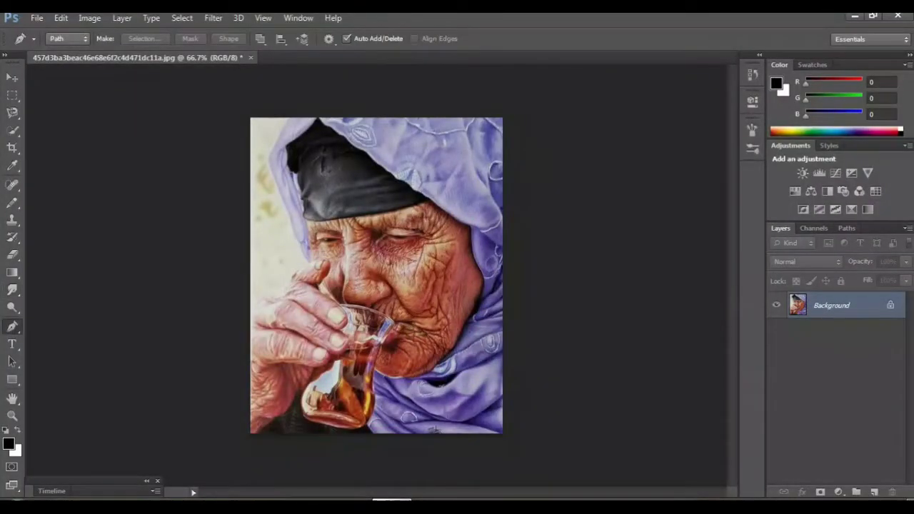
right_click(12, 326)
click(57, 323)
scroll(342, 275, up, 1)
scroll(342, 275, up, 1)
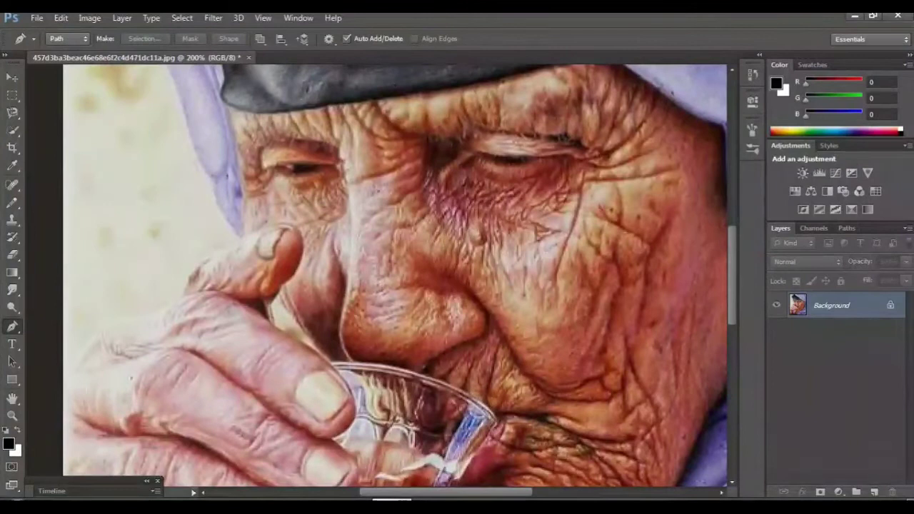
click(63, 380)
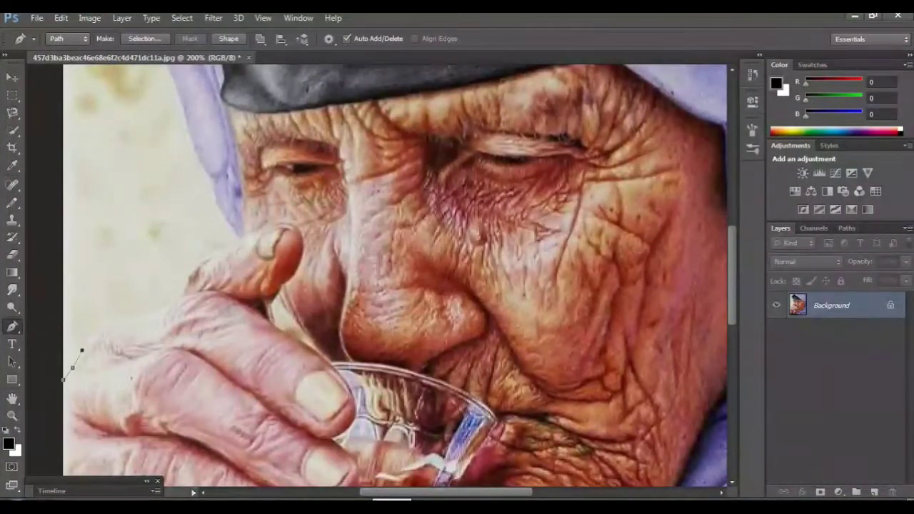
Step: Follow the figure's outline up along the headscarf, then zoom out to the whole image
scroll(91, 337, up, 3)
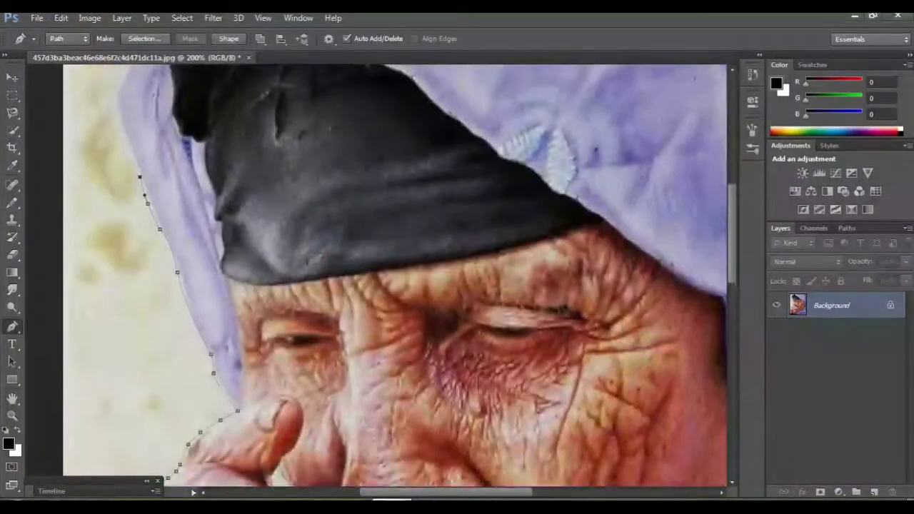
scroll(90, 336, up, 3)
scroll(90, 336, up, 3)
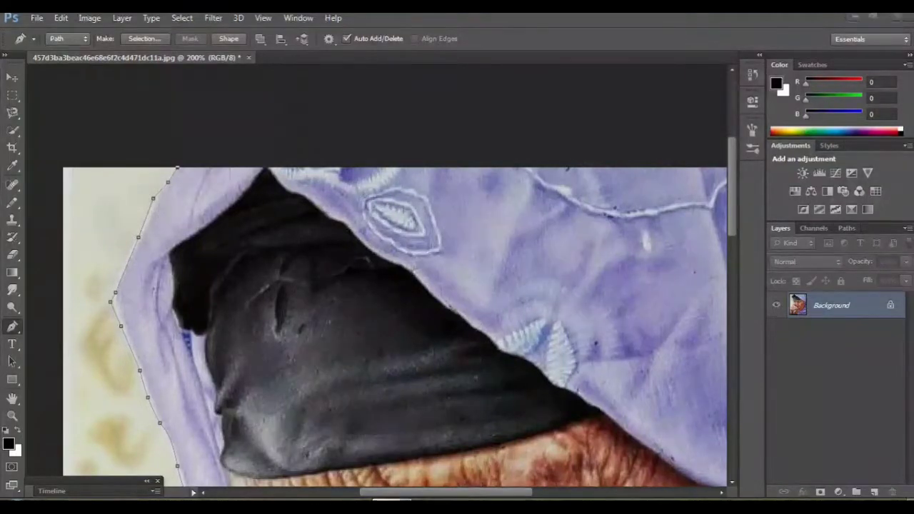
scroll(378, 275, right, 3)
scroll(379, 275, down, 3)
scroll(378, 275, down, 3)
scroll(378, 275, down, 3)
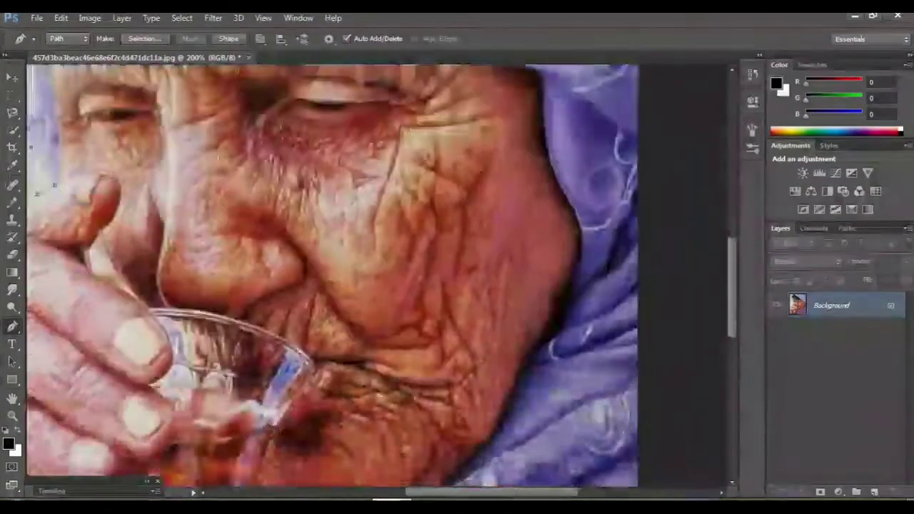
scroll(451, 272, down, 3)
scroll(452, 272, down, 3)
scroll(451, 272, down, 2)
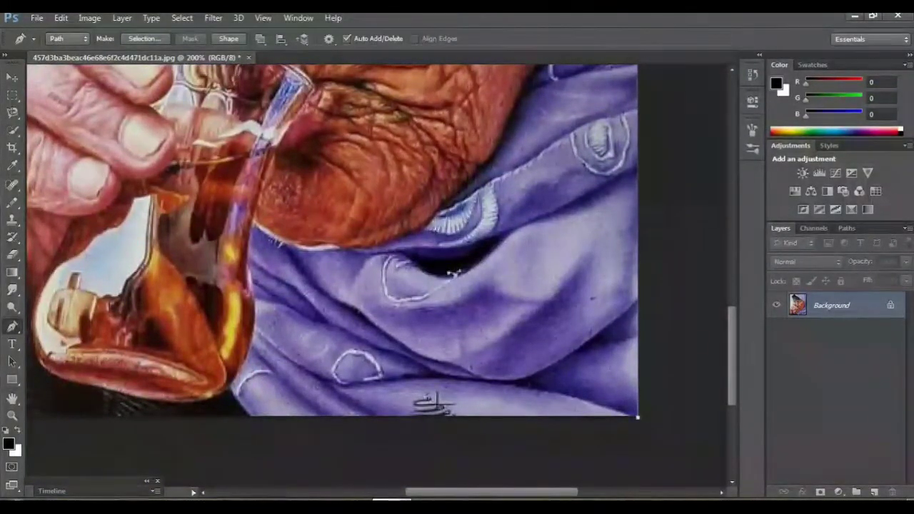
scroll(454, 272, left, 3)
scroll(454, 273, left, 3)
scroll(454, 273, left, 2)
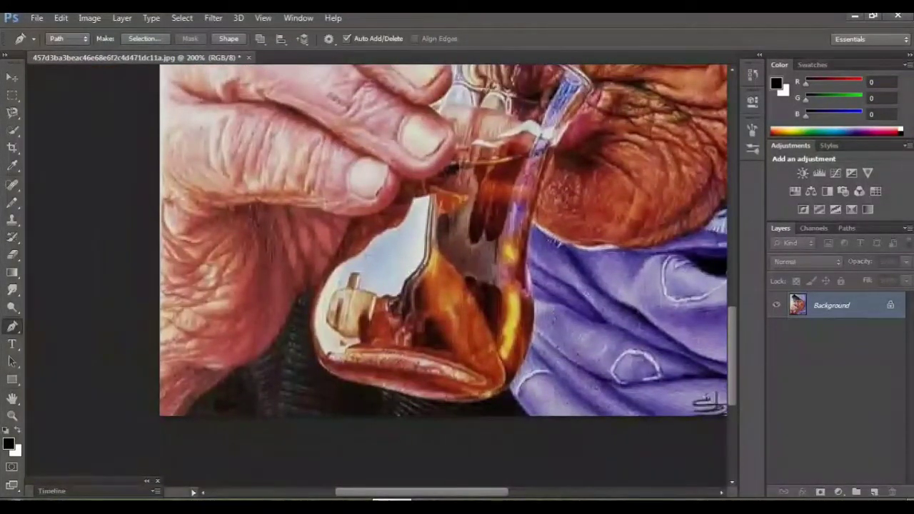
scroll(443, 274, up, 4)
scroll(442, 275, up, 1)
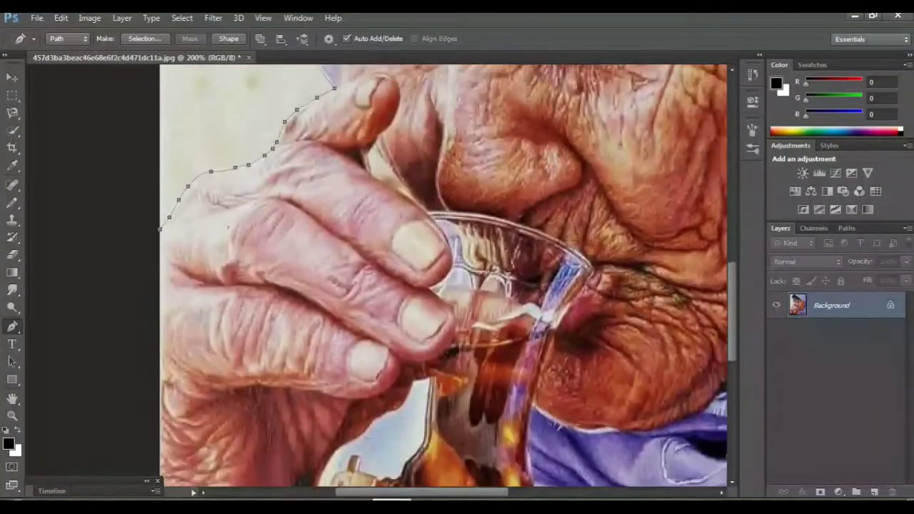
key(ctrl+minus)
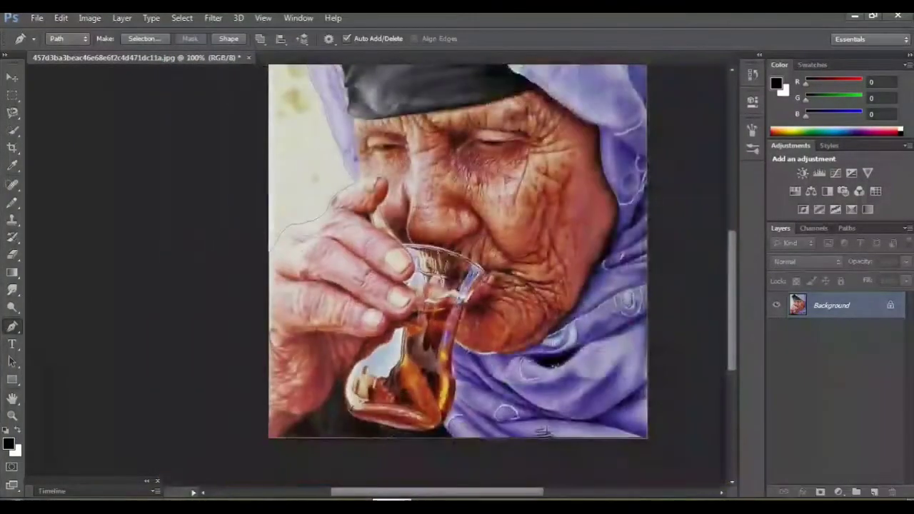
scroll(339, 186, right, 2)
scroll(340, 186, right, 2)
scroll(340, 186, up, 2)
Step: Convert the traced path into a selection feathered by 1 pixel
scroll(339, 185, up, 2)
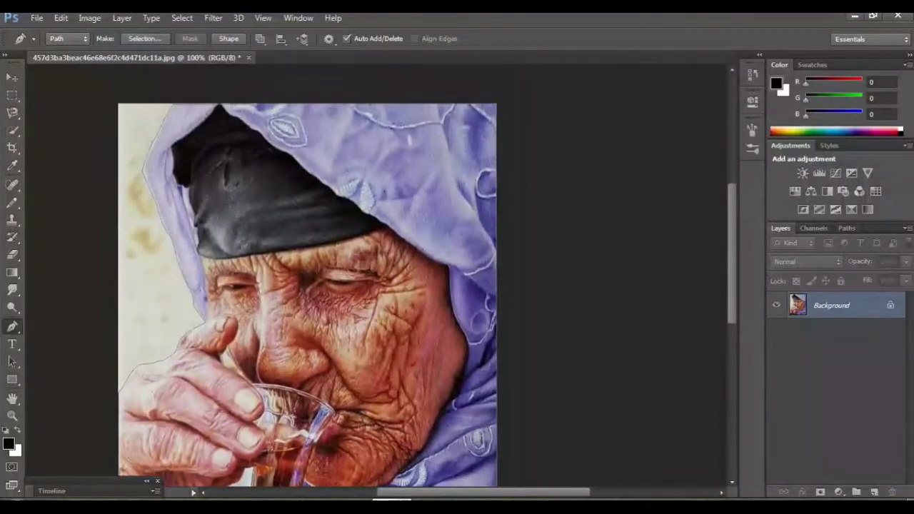
right_click(340, 185)
click(393, 248)
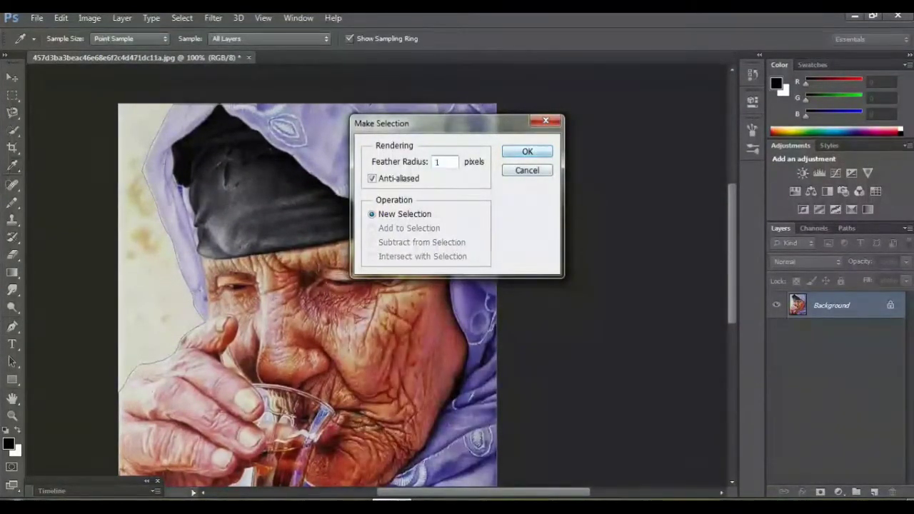
click(526, 152)
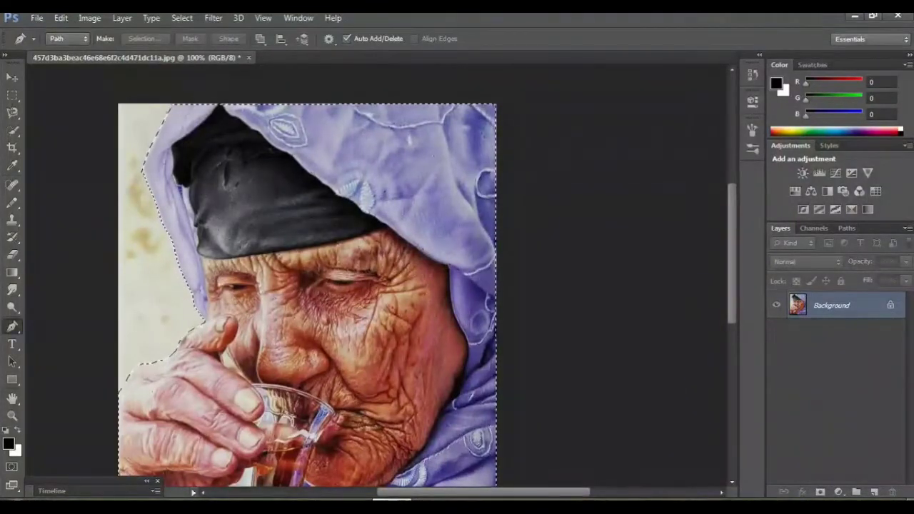
Step: Create a new Letter 8.5 × 11 in, 300 ppi document, then return to the photo
key(ctrl+n)
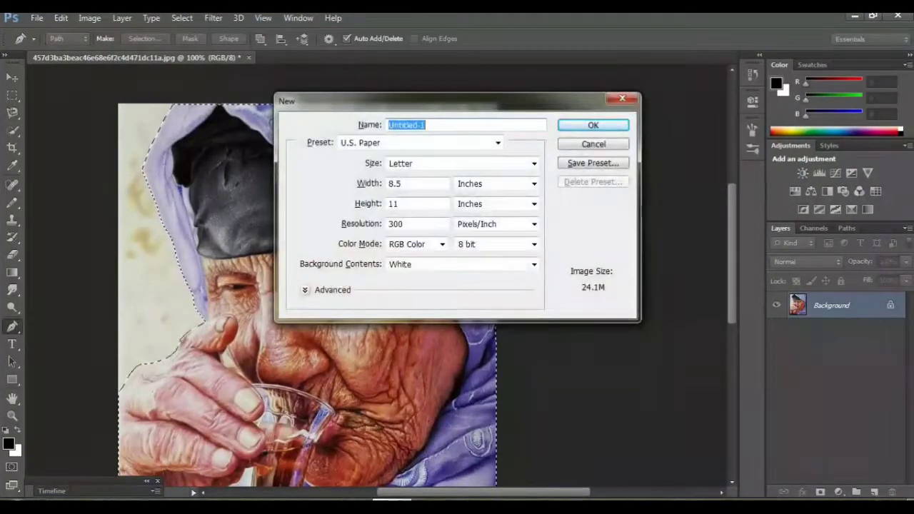
key(Return)
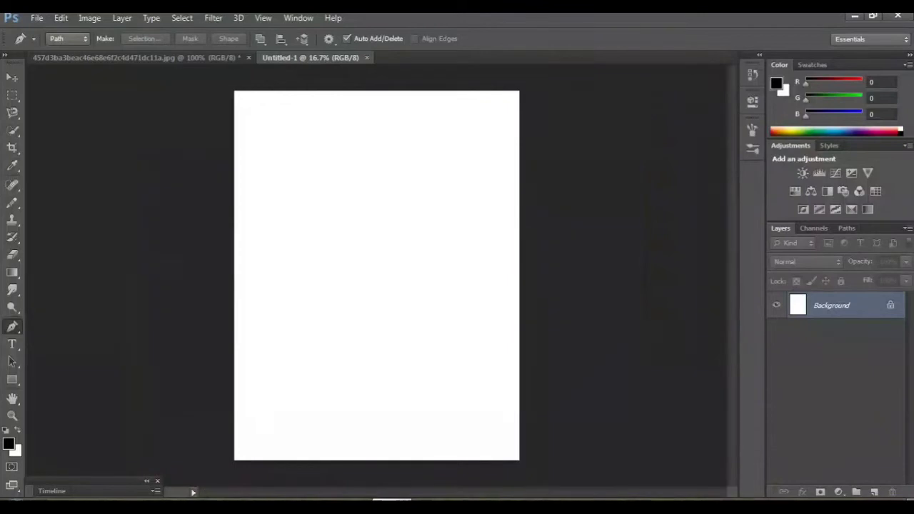
key(ctrl+Tab)
Step: Drag the cut-out woman into the new Untitled-1 document with the Move tool
key(v)
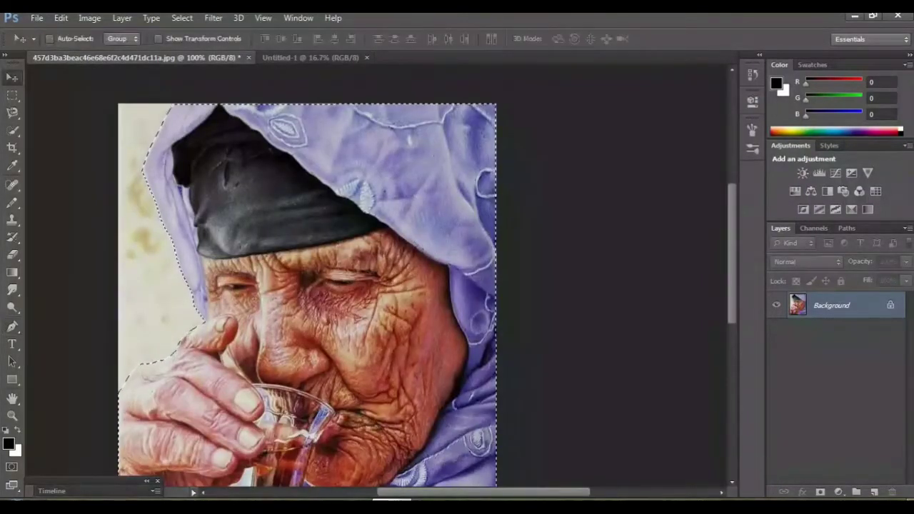
drag(321, 393, 206, 157)
drag(278, 326, 390, 295)
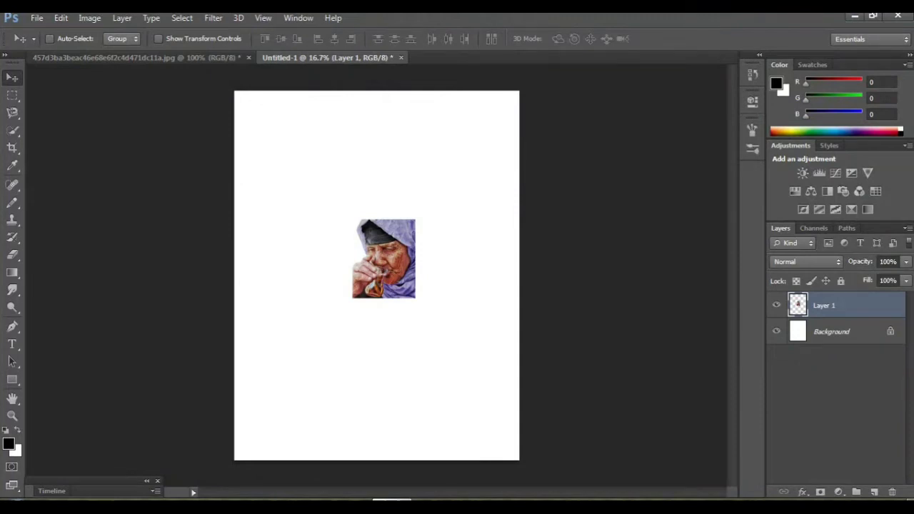
Step: Enlarge and position the portrait to fill most of the page, then duplicate Layer 1
key(ctrl+t)
drag(415, 297, 509, 440)
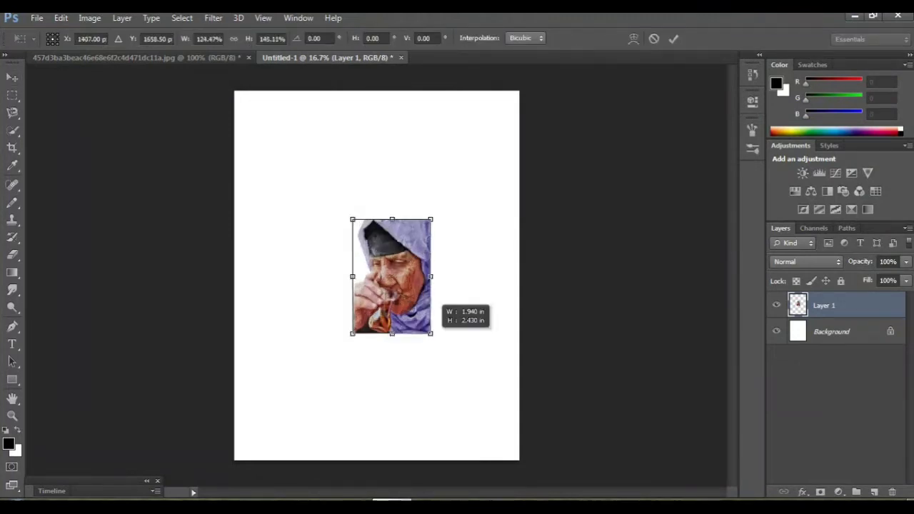
mouse_move(499, 392)
mouse_down()
mouse_move(439, 349)
mouse_move(387, 340)
mouse_up()
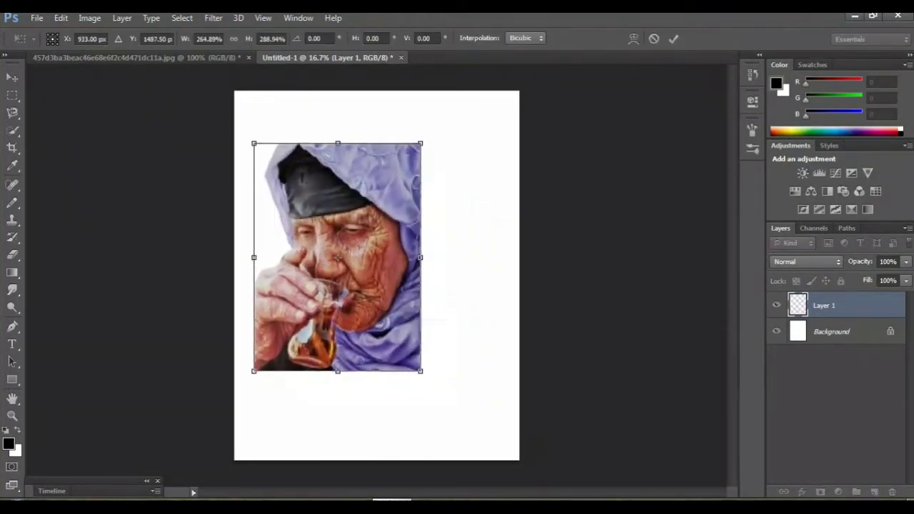
drag(419, 370, 479, 444)
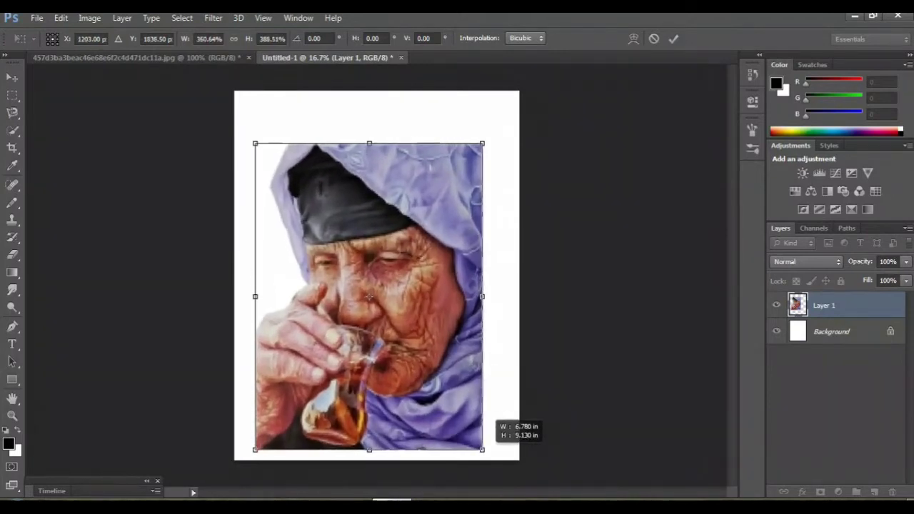
drag(416, 376, 434, 377)
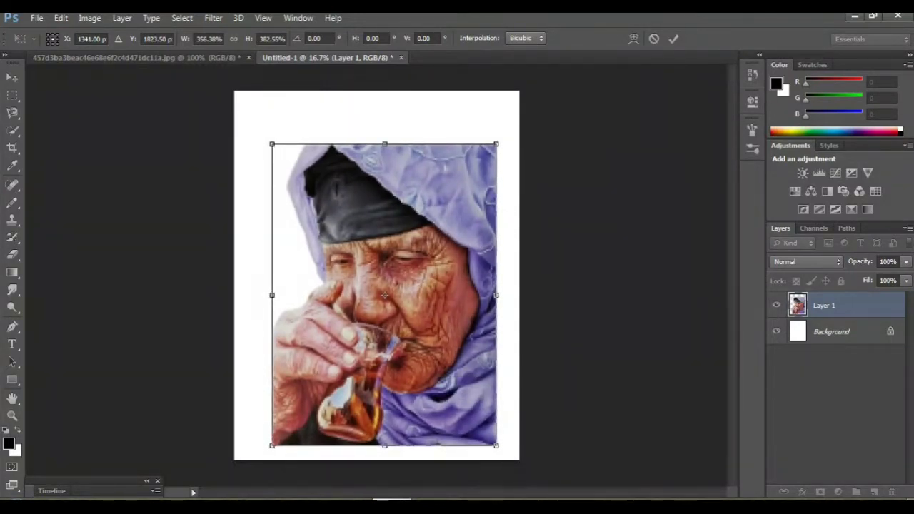
key(Return)
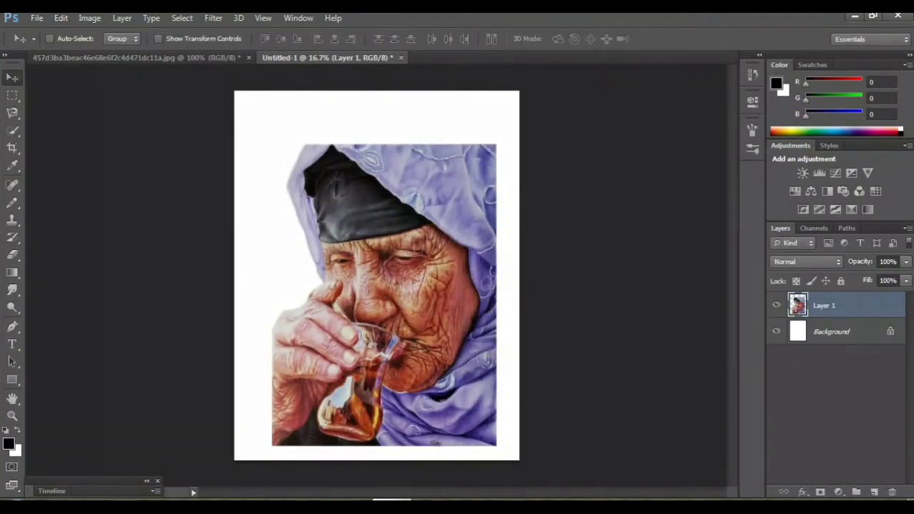
mouse_move(823, 305)
mouse_down()
mouse_move(823, 485)
mouse_move(873, 492)
mouse_up()
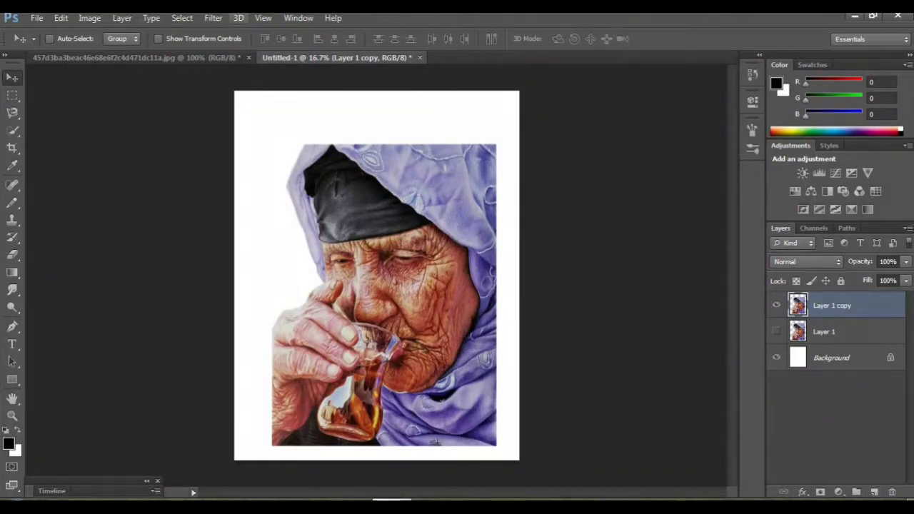
Step: Apply Unsharp Mask to Layer 1 copy: amount 71%, radius 4.7 px, threshold 0
click(212, 18)
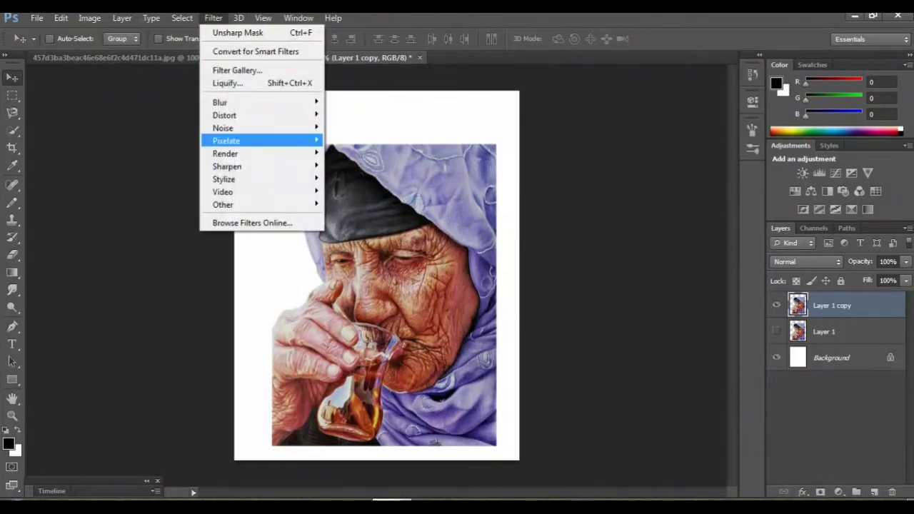
mouse_move(227, 165)
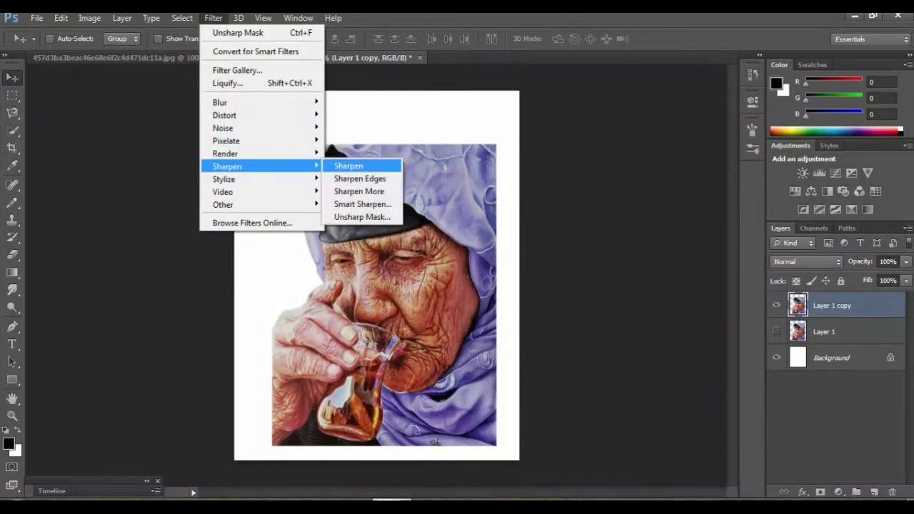
click(362, 216)
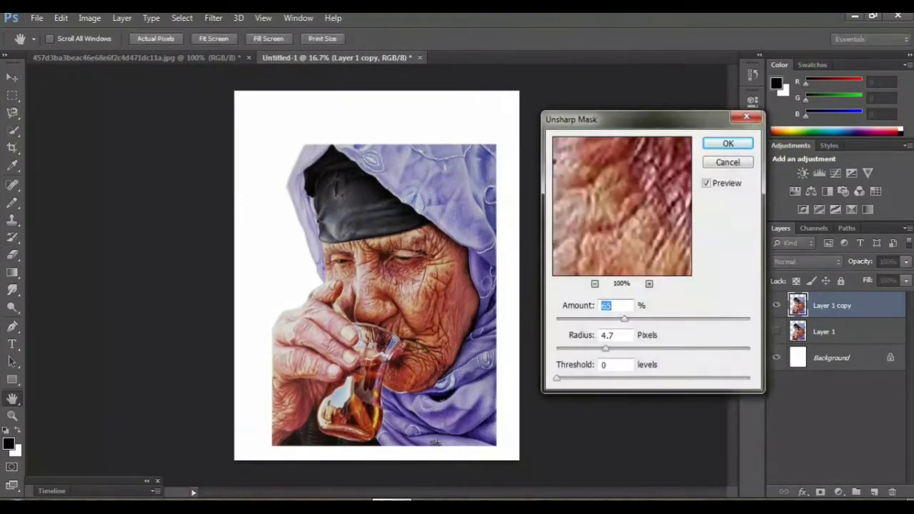
key(Up)
key(Up)
key(Up)
key(Return)
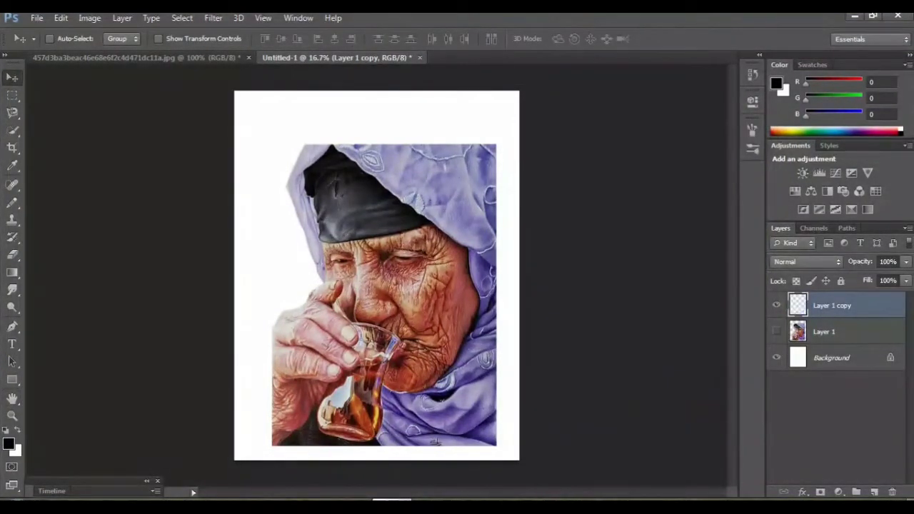
key(ctrl+plus)
Step: Switch to the Smudge tool with a 60 px brush, zoomed to 100% on the eyes
key(ctrl+plus)
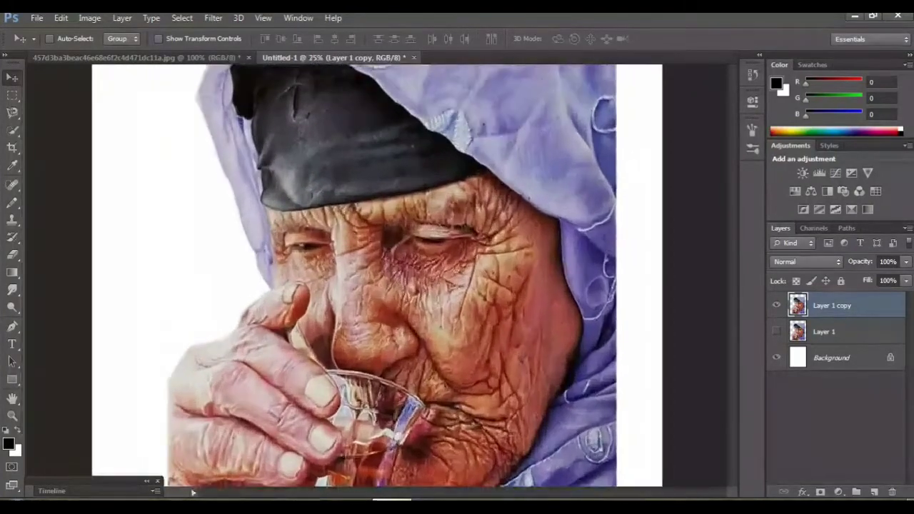
key(ctrl+plus)
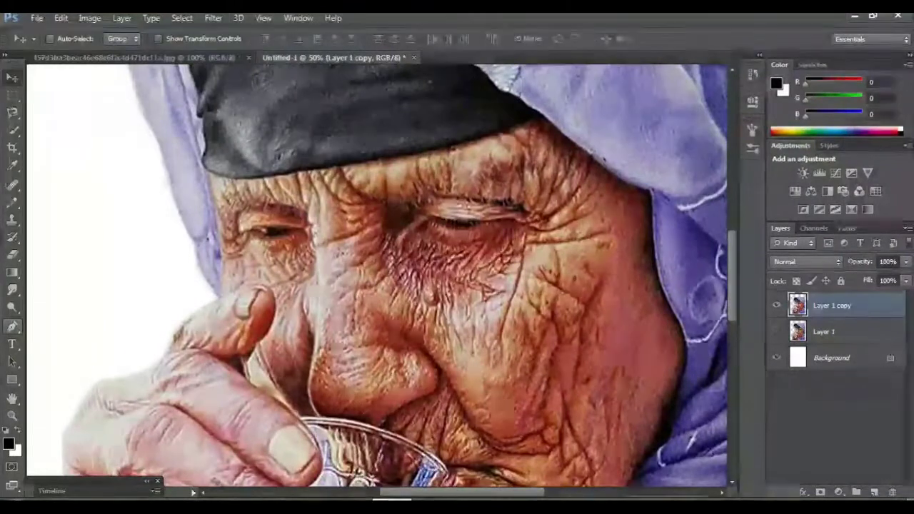
right_click(12, 289)
click(72, 313)
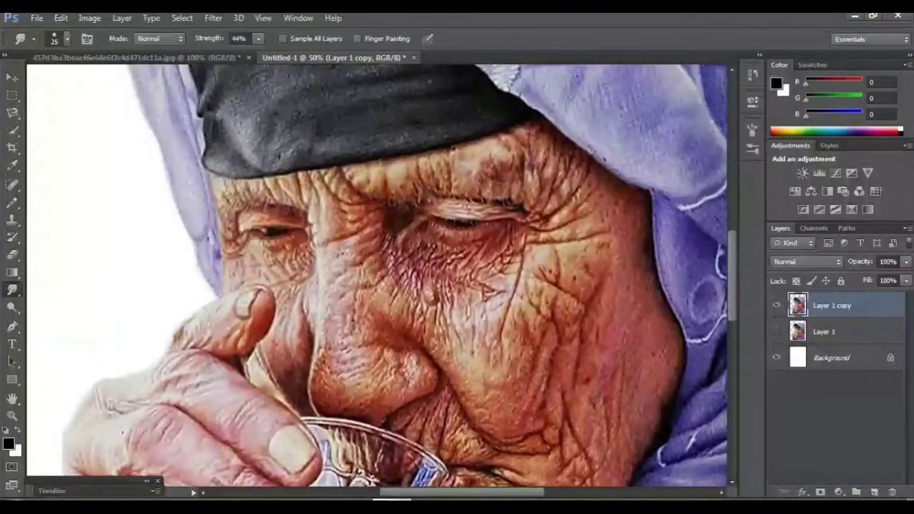
key(ctrl+plus)
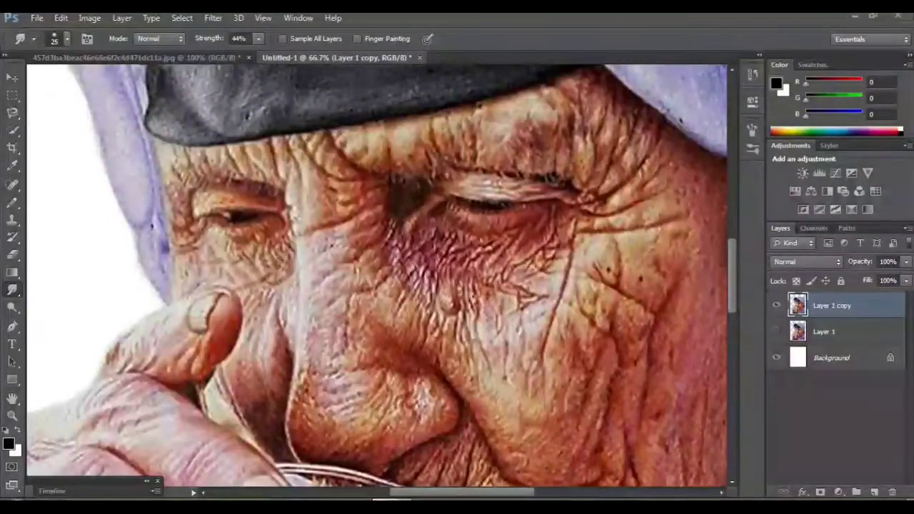
key(ctrl+plus)
key(bracketright)
key(bracketright)
key(bracketright)
scroll(377, 274, down, 1)
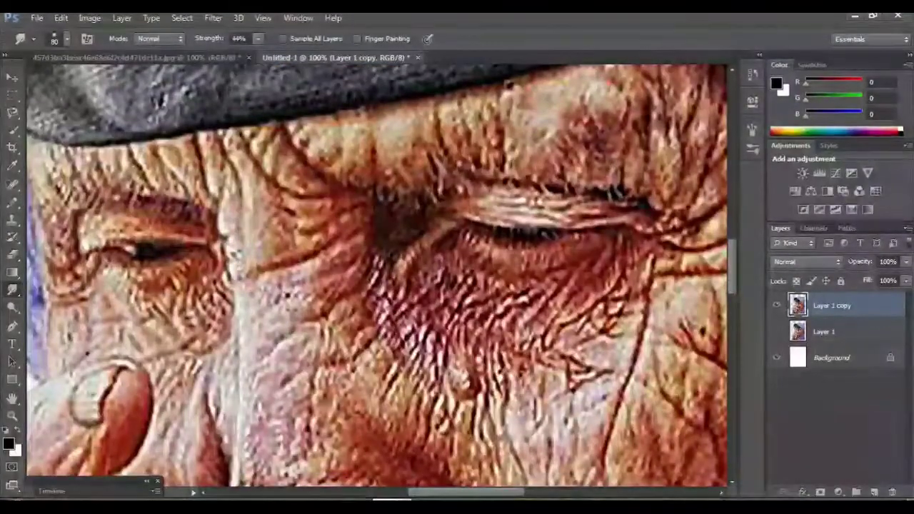
key(bracketleft)
key(bracketleft)
Step: Smear the wrinkled skin around and above the eyes into upward painterly streaks
mouse_move(300, 178)
mouse_down()
mouse_move(291, 154)
mouse_move(263, 137)
mouse_move(294, 161)
mouse_move(300, 127)
mouse_up()
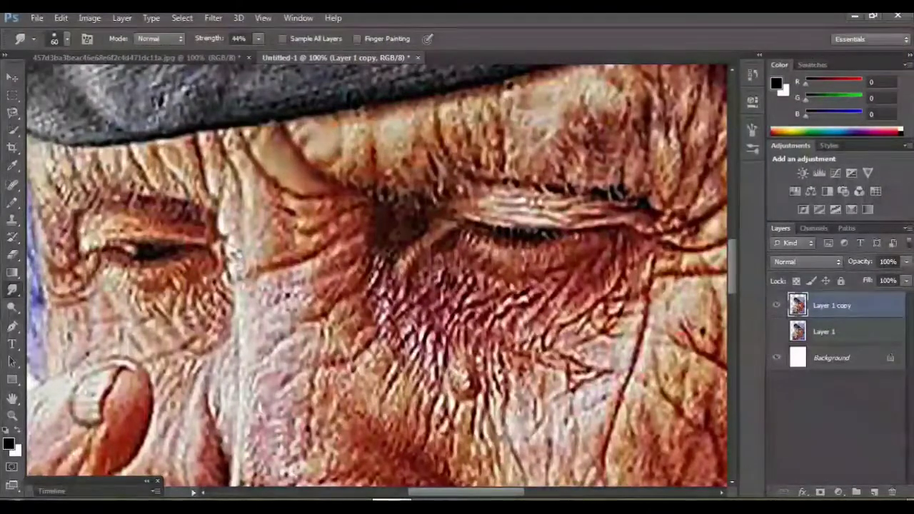
mouse_move(370, 170)
mouse_down()
mouse_move(364, 123)
mouse_move(400, 100)
mouse_up()
drag(415, 147, 406, 115)
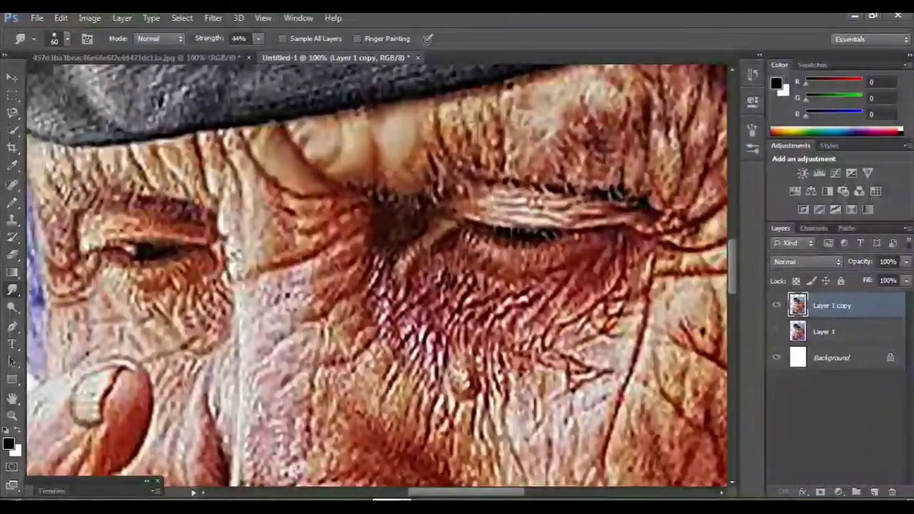
drag(465, 182, 437, 103)
drag(464, 157, 457, 103)
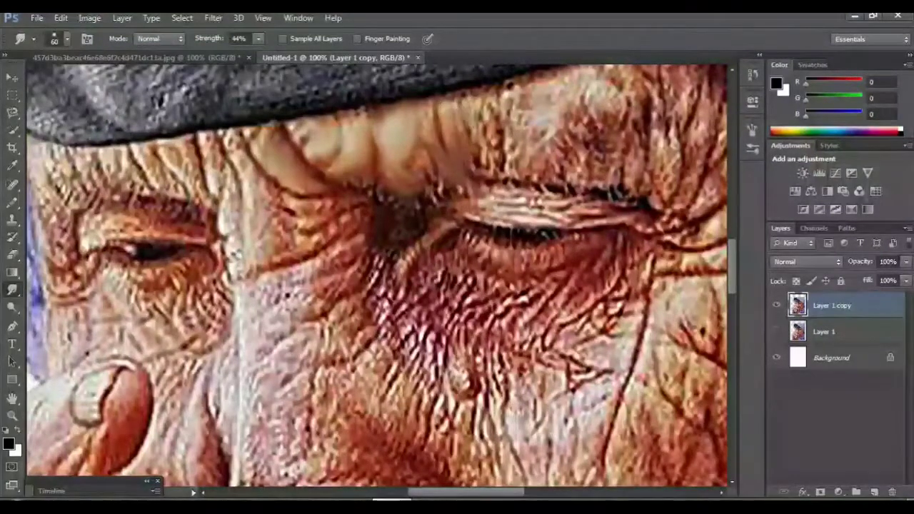
drag(464, 214, 249, 286)
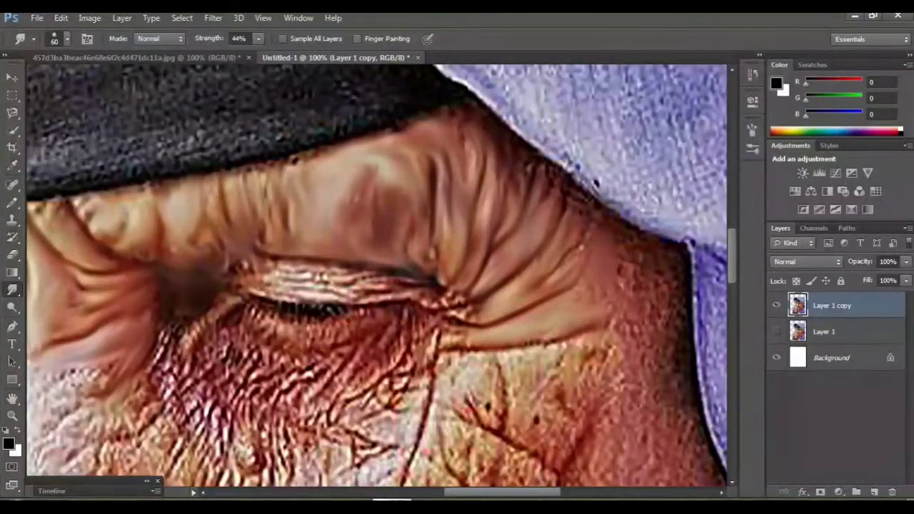
key(ctrl+minus)
key(ctrl+minus)
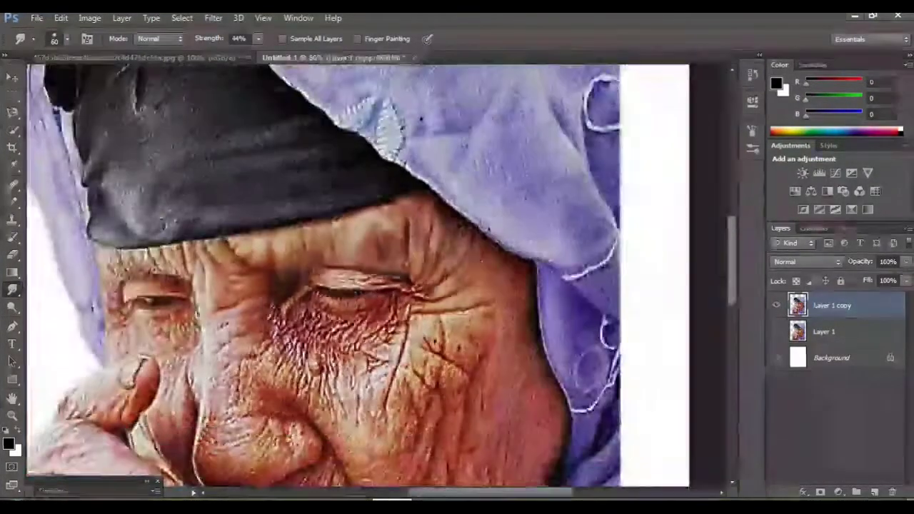
key(ctrl+plus)
key(ctrl+plus)
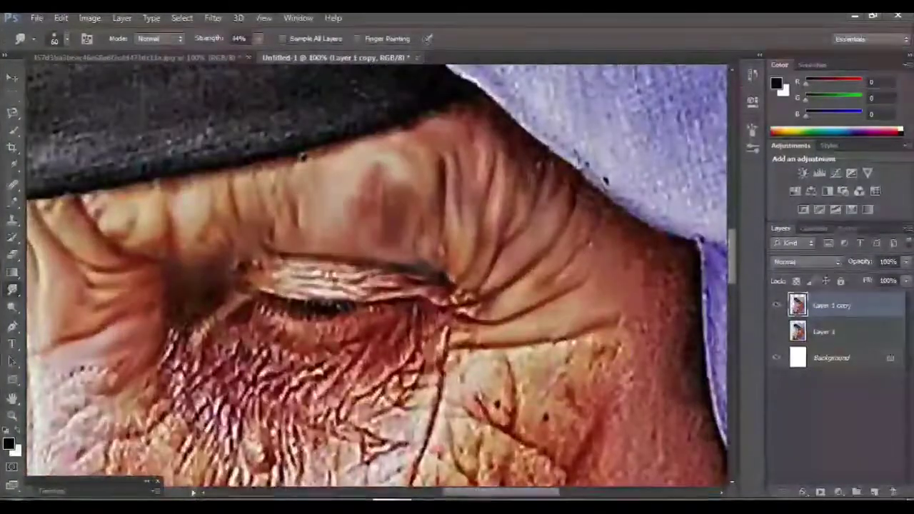
scroll(377, 275, down, 5)
scroll(376, 274, down, 3)
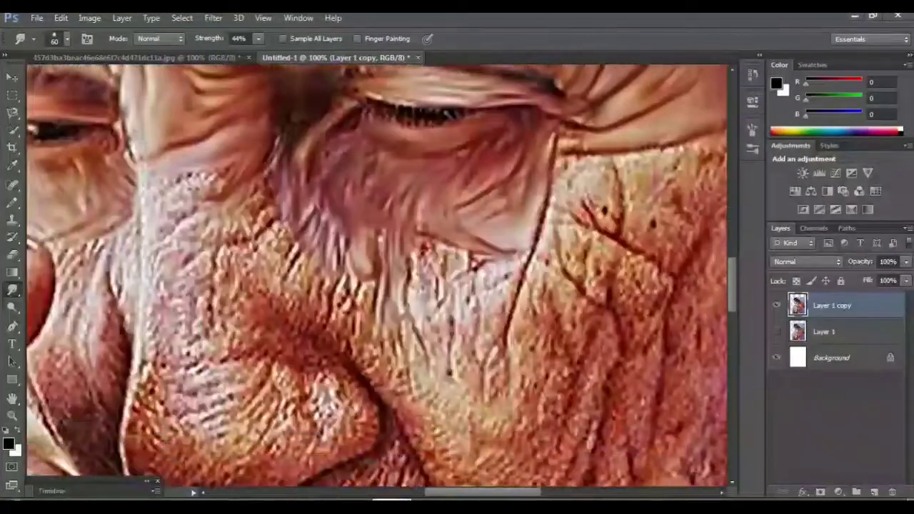
scroll(377, 275, down, 1)
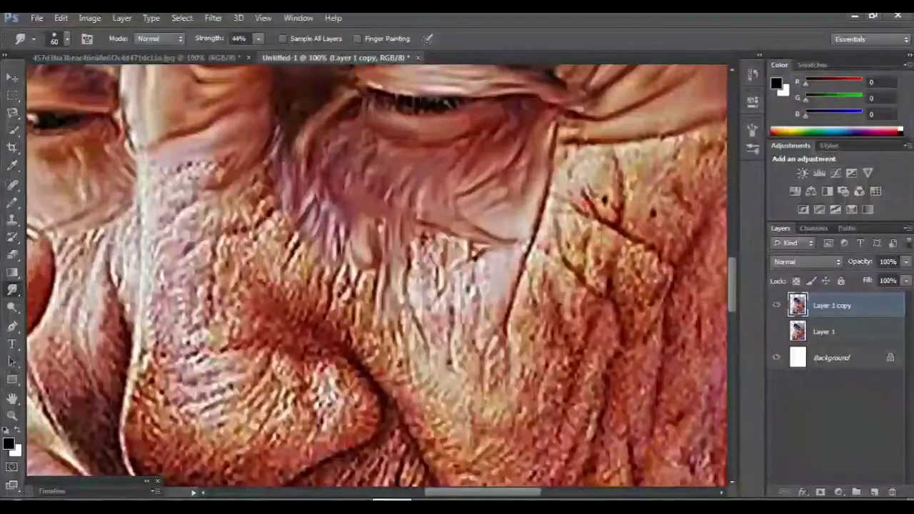
key(ctrl+minus)
key(ctrl+minus)
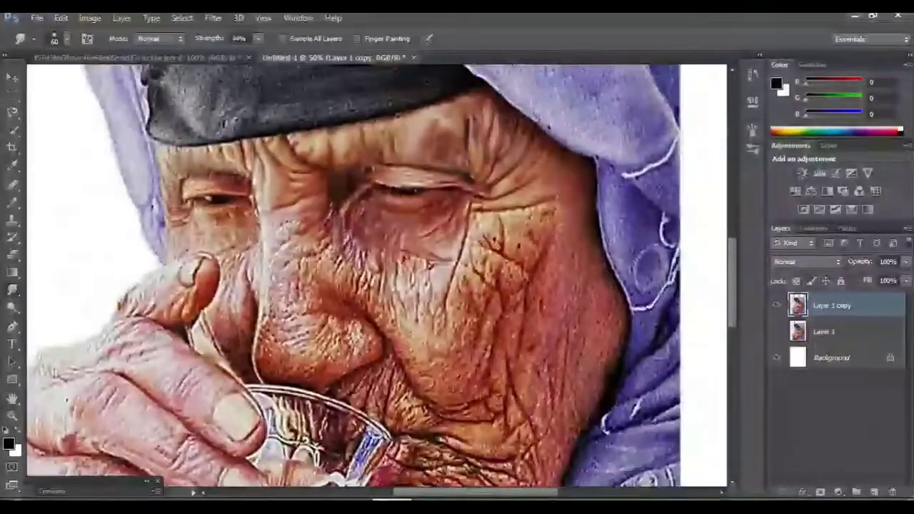
key(ctrl+plus)
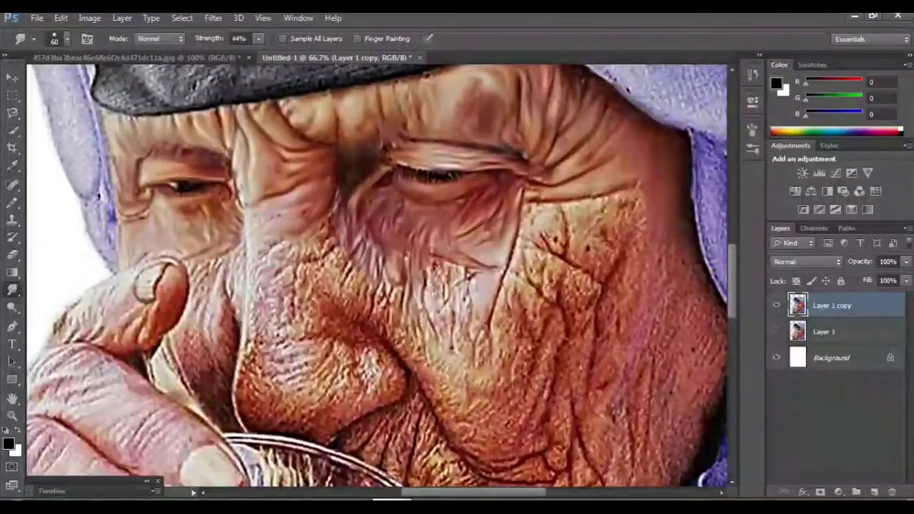
key(ctrl+plus)
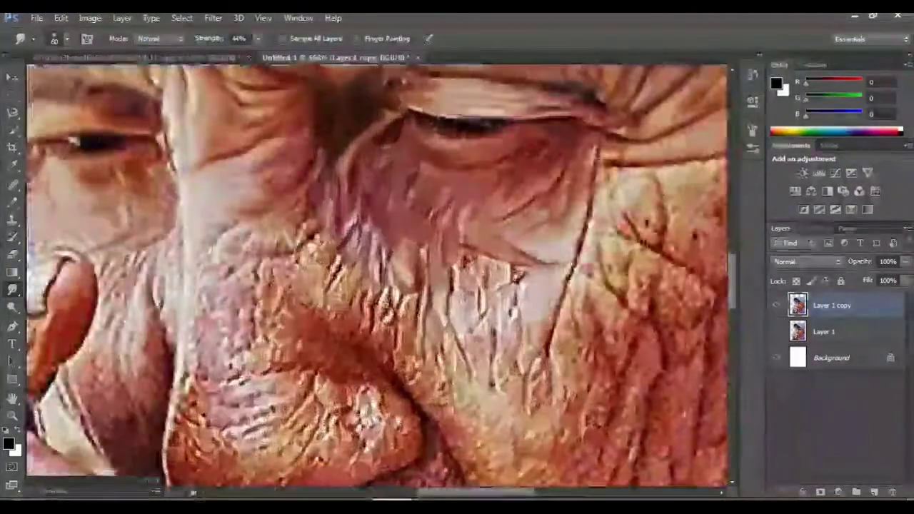
key(ctrl+plus)
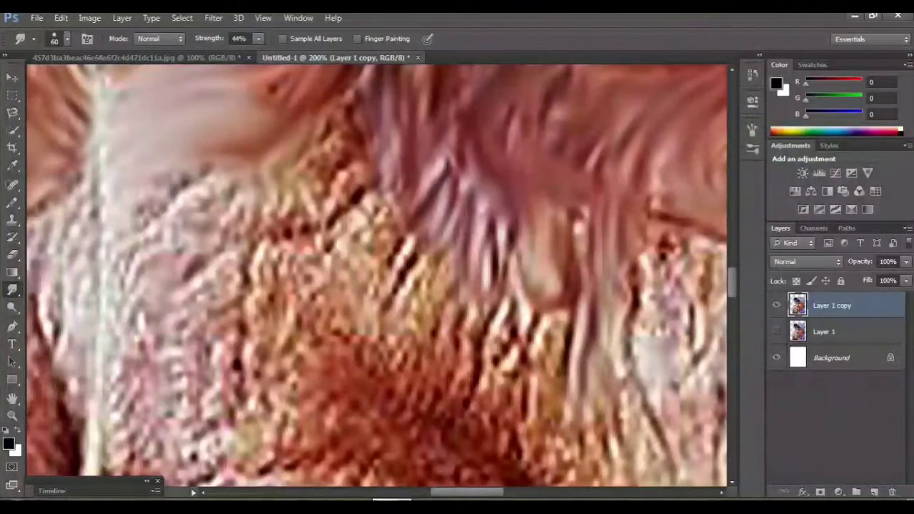
key(ctrl+minus)
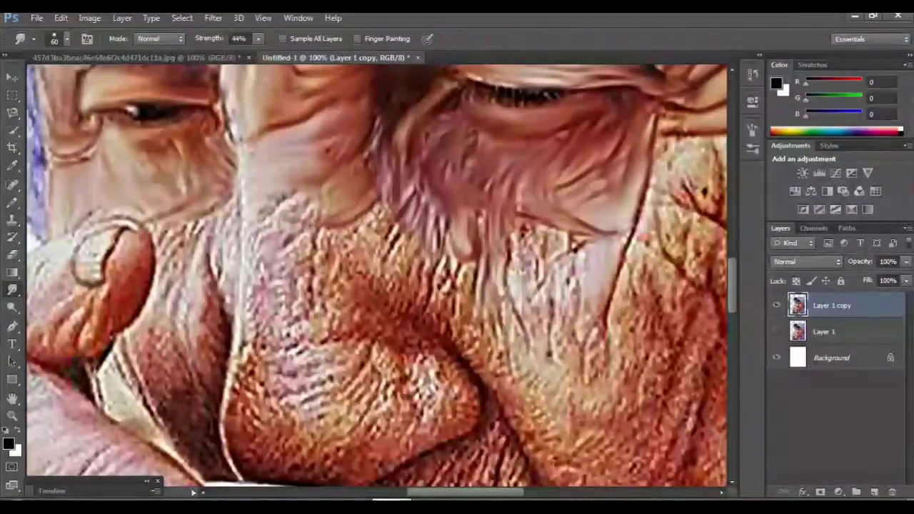
Step: Smooth the wrinkled cheek skin and crease into soft vertical streaks
drag(387, 214, 381, 259)
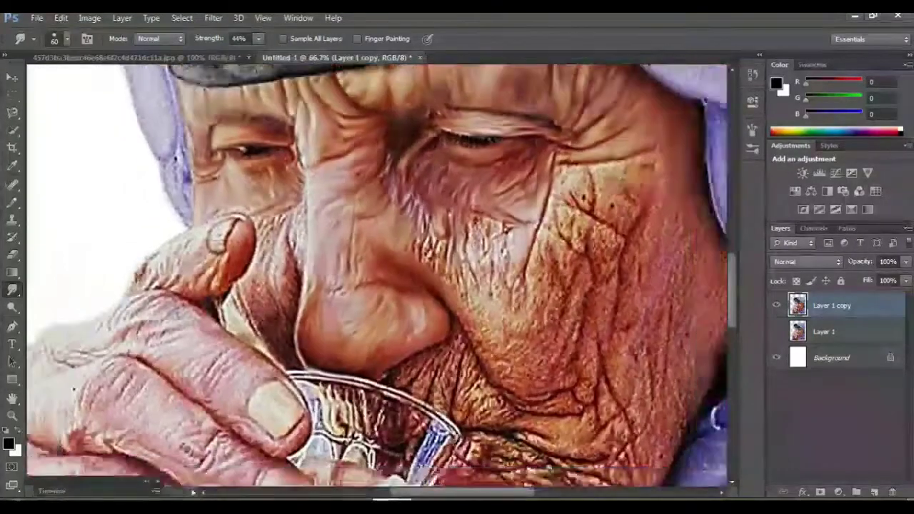
key(ctrl+plus)
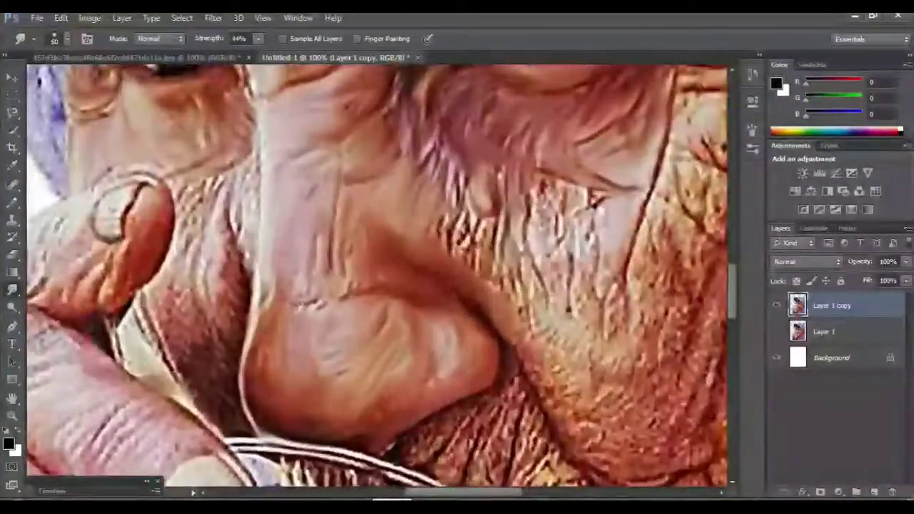
scroll(377, 275, right, 3)
mouse_move(399, 264)
mouse_down()
mouse_move(386, 205)
mouse_move(371, 198)
mouse_up()
mouse_move(378, 254)
mouse_down()
mouse_move(350, 207)
mouse_move(367, 165)
mouse_up()
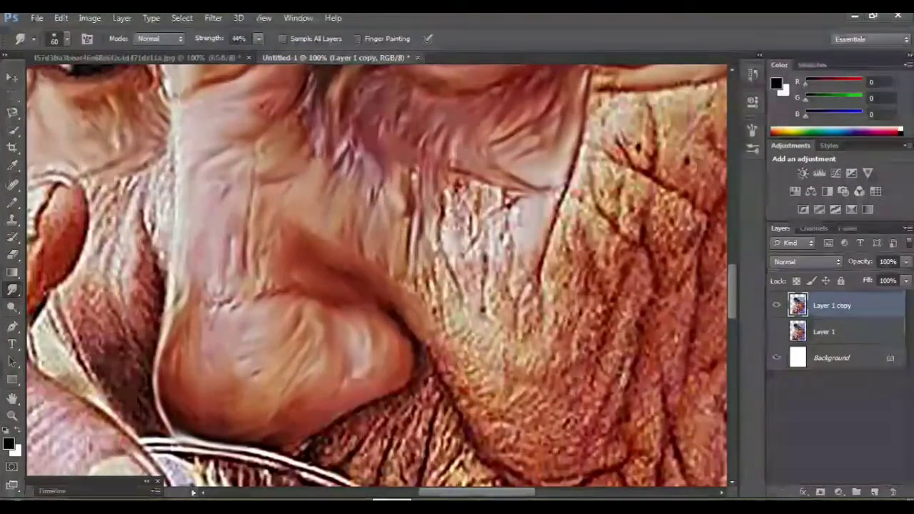
drag(443, 250, 434, 175)
drag(457, 228, 460, 182)
drag(477, 265, 465, 191)
drag(503, 242, 509, 187)
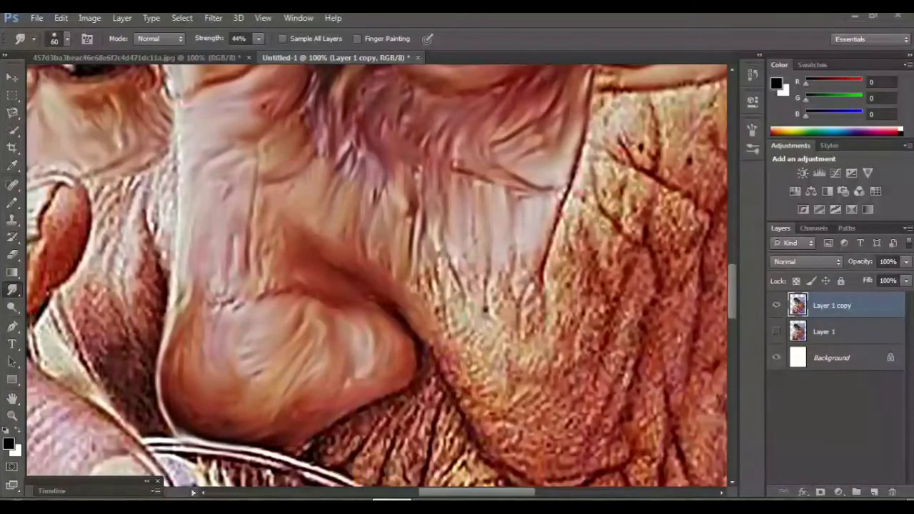
drag(428, 322, 285, 292)
drag(492, 329, 494, 293)
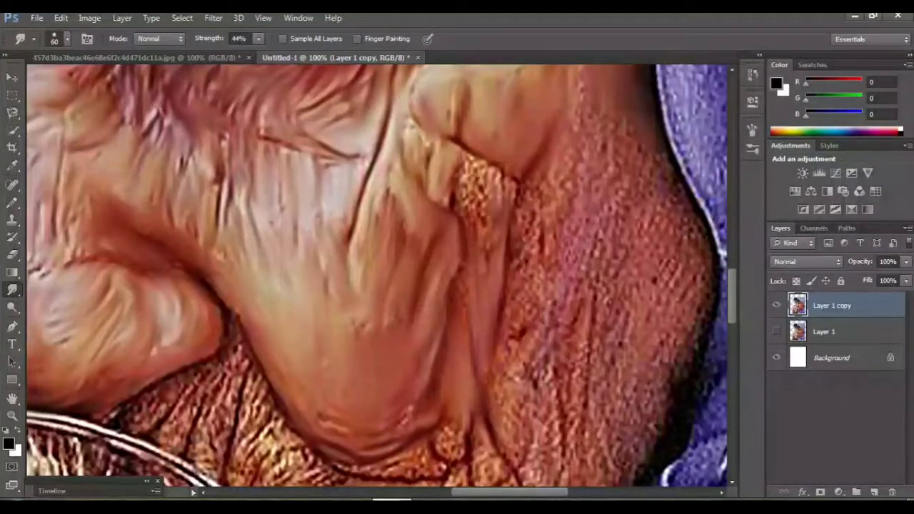
drag(507, 198, 504, 166)
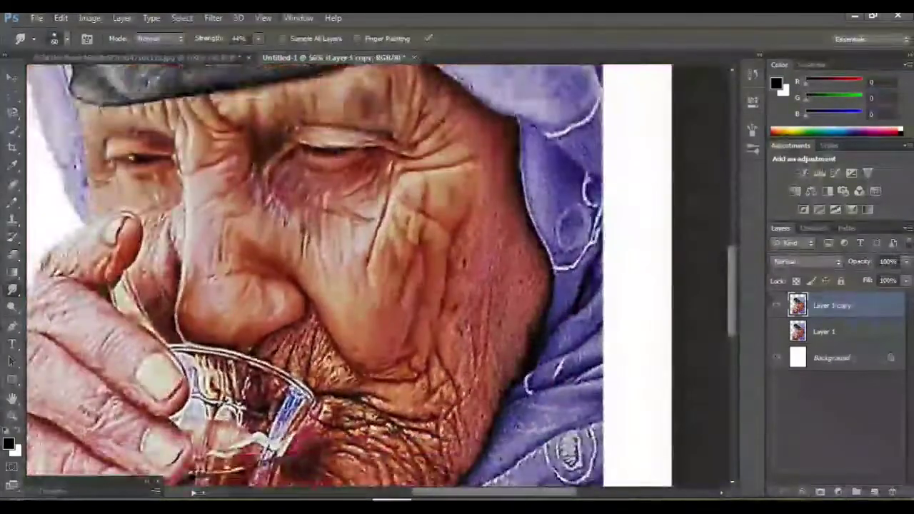
Step: Soften the skin folds near the jaw and chin, then zoom out to the whole painting
key(ctrl+plus)
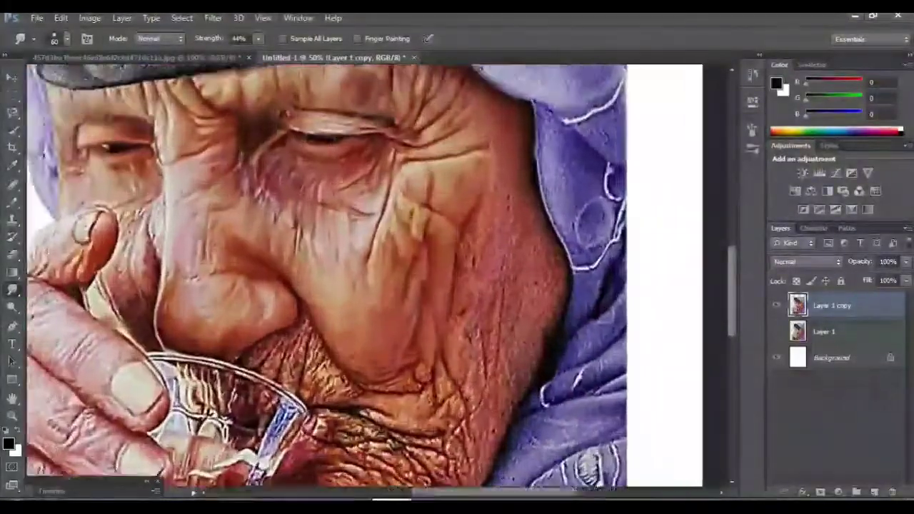
scroll(376, 282, right, 2)
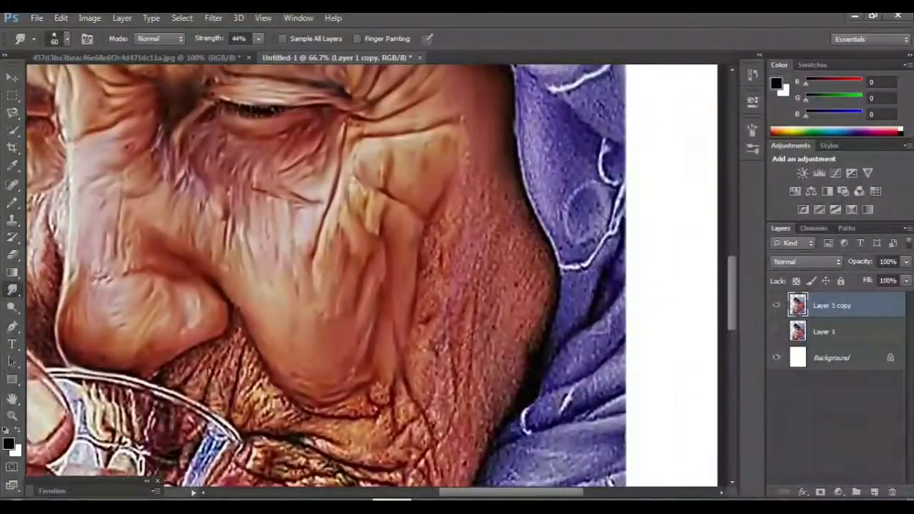
key(ctrl+plus)
scroll(375, 282, right, 3)
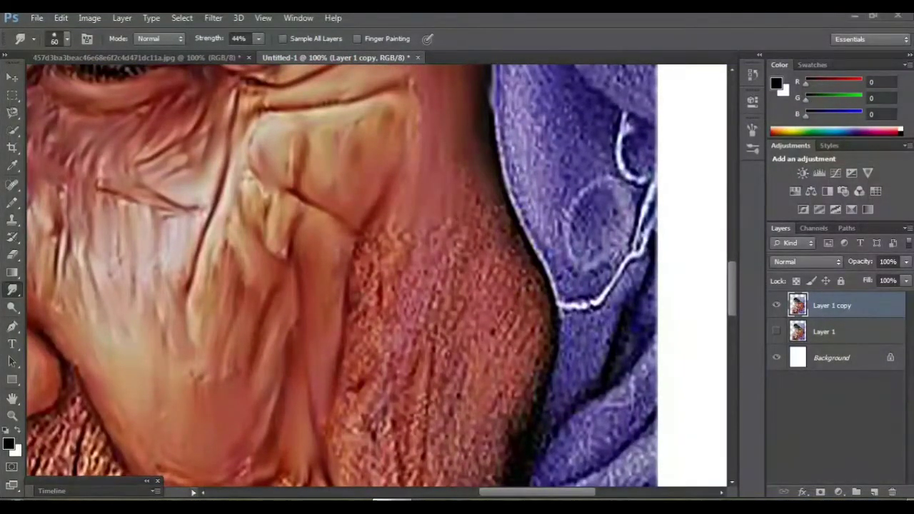
scroll(376, 274, down, 5)
drag(239, 271, 182, 253)
mouse_move(247, 301)
mouse_down()
mouse_move(325, 317)
mouse_move(344, 382)
mouse_up()
key(ctrl+minus)
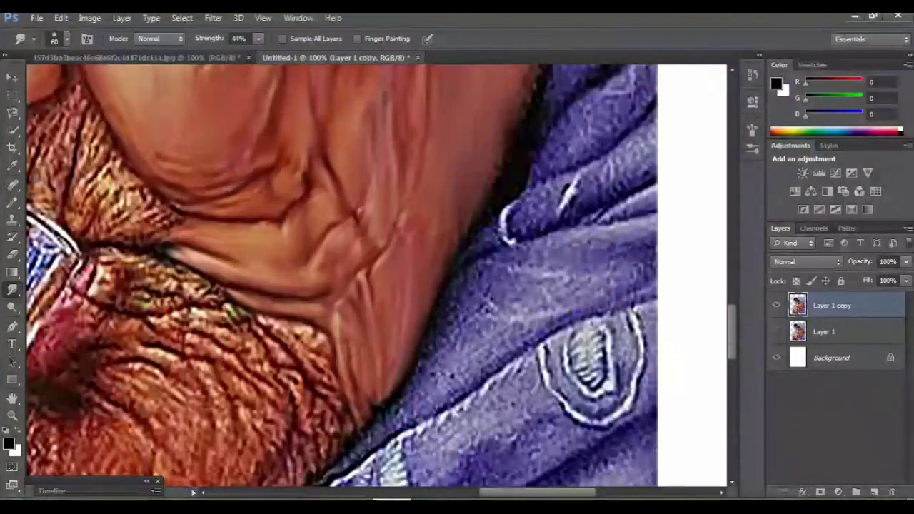
key(ctrl+minus)
key(ctrl+minus)
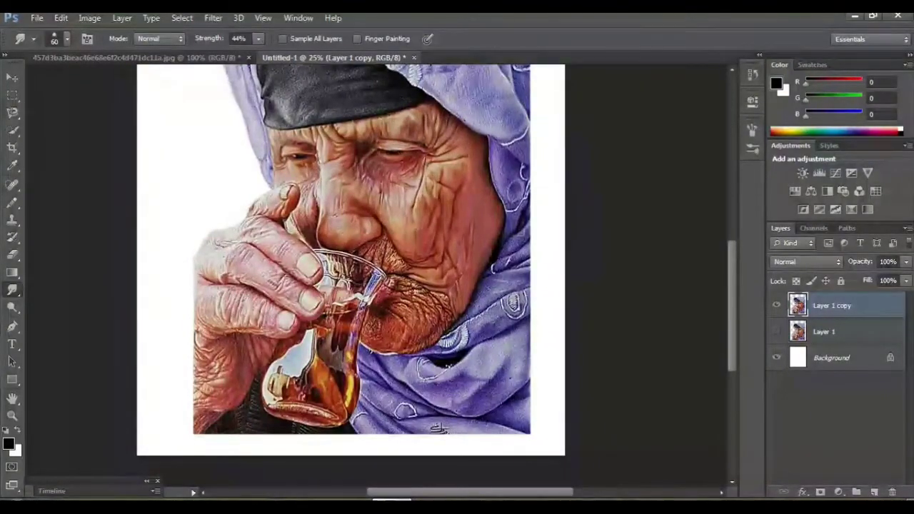
Step: Smudge the creases beside the mouth, the glass rim and the lips into painterly strokes
key(ctrl+plus)
key(ctrl+plus)
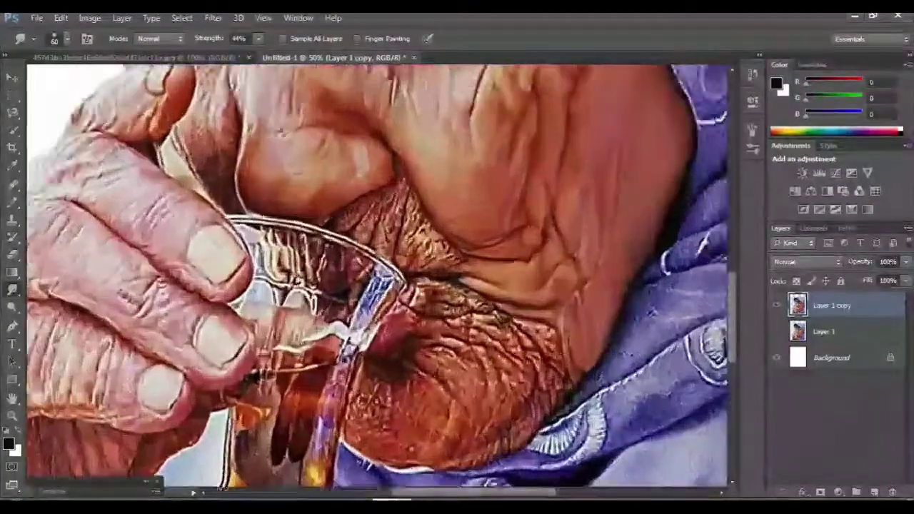
key(ctrl+plus)
key(ctrl+plus)
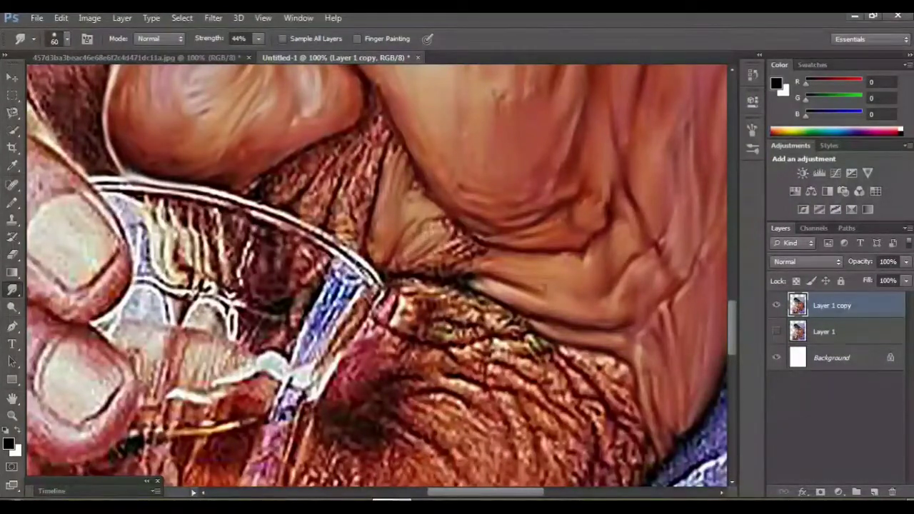
drag(454, 260, 476, 243)
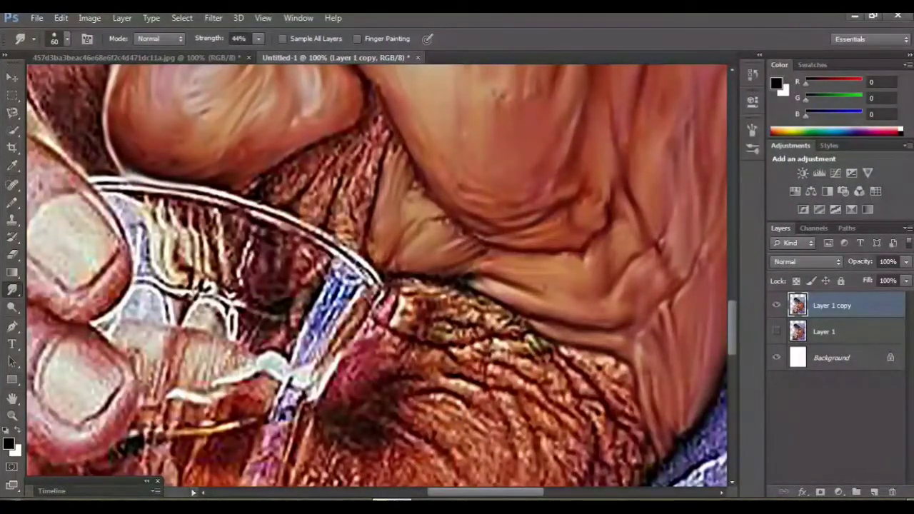
drag(456, 357, 368, 204)
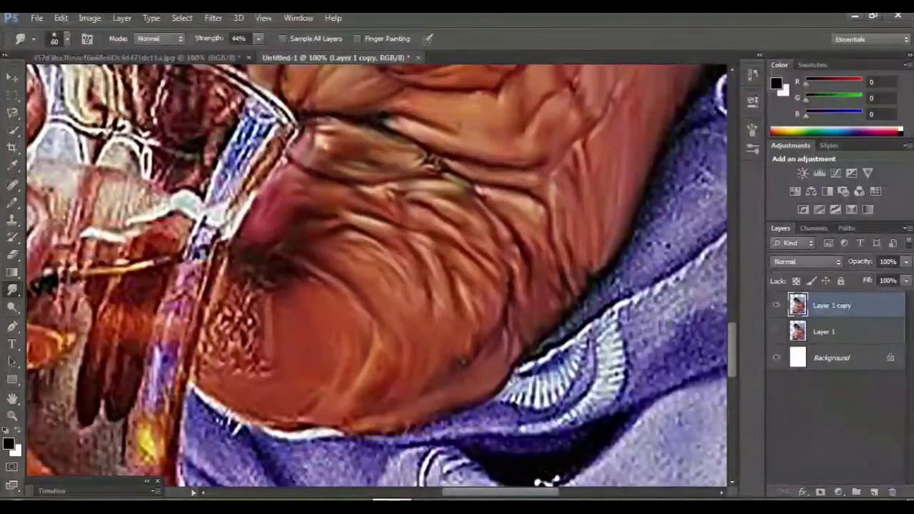
key(ctrl+minus)
key(ctrl+minus)
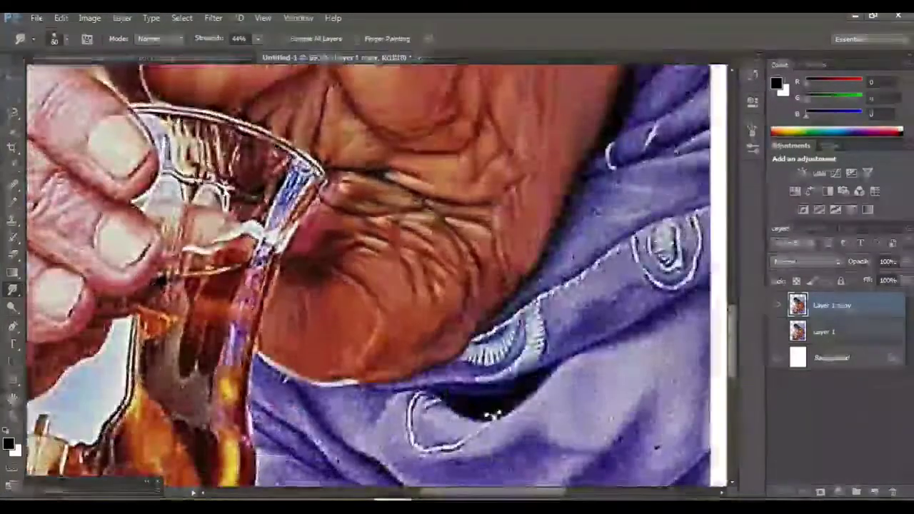
key(ctrl+minus)
key(ctrl+minus)
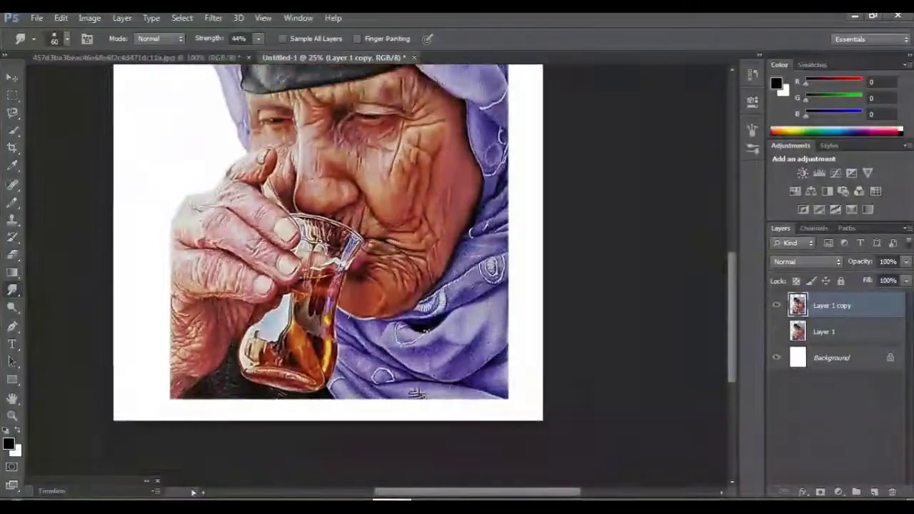
key(ctrl+plus)
key(ctrl+plus)
key(ctrl+plus)
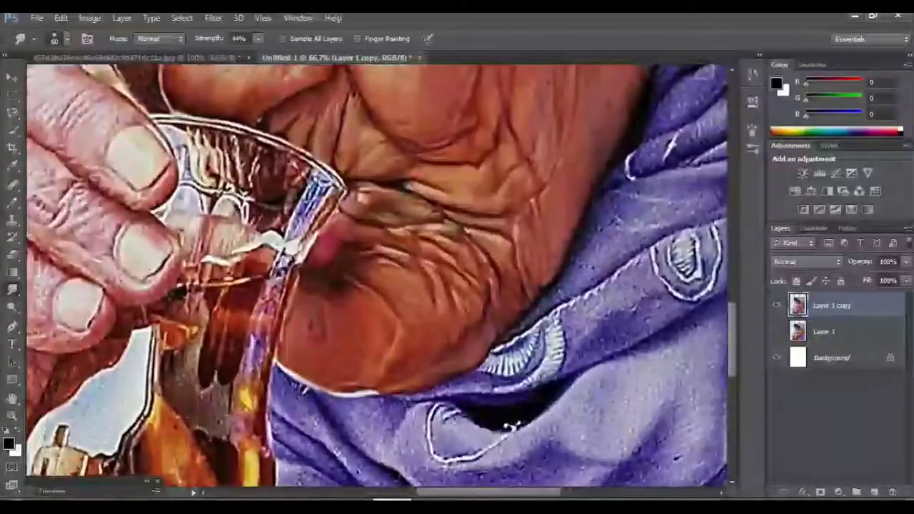
drag(481, 428, 550, 428)
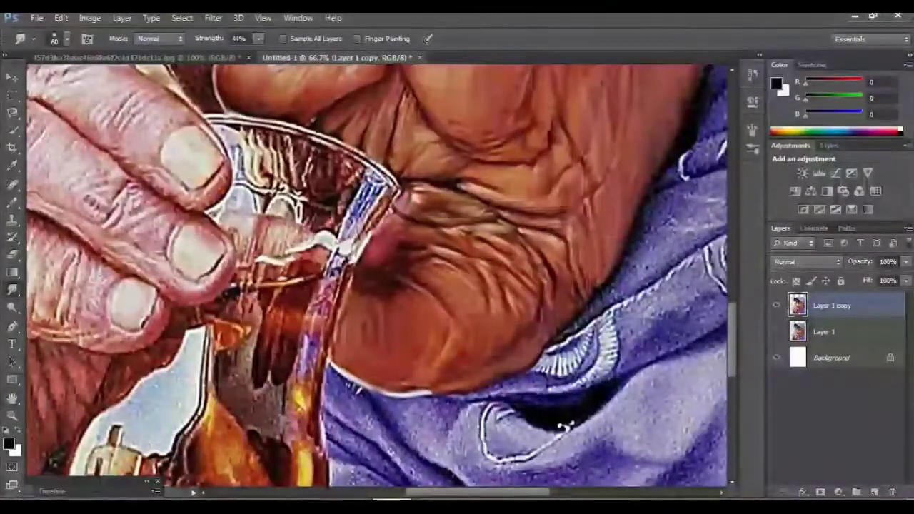
drag(361, 184, 371, 218)
drag(564, 426, 600, 507)
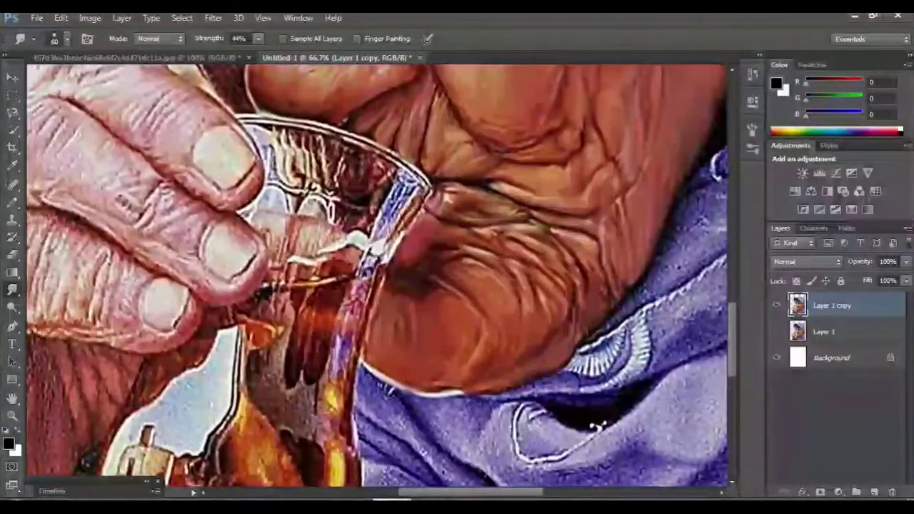
scroll(377, 276, up, 5)
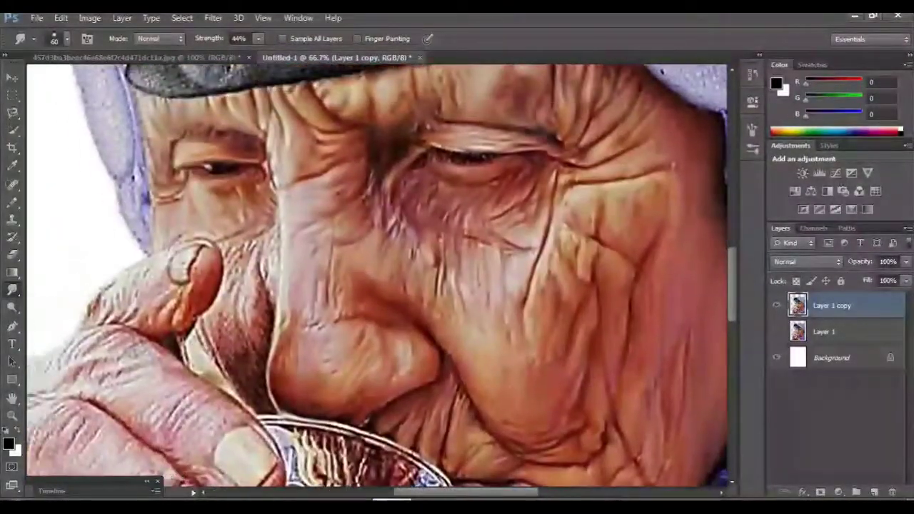
scroll(322, 241, up, 3)
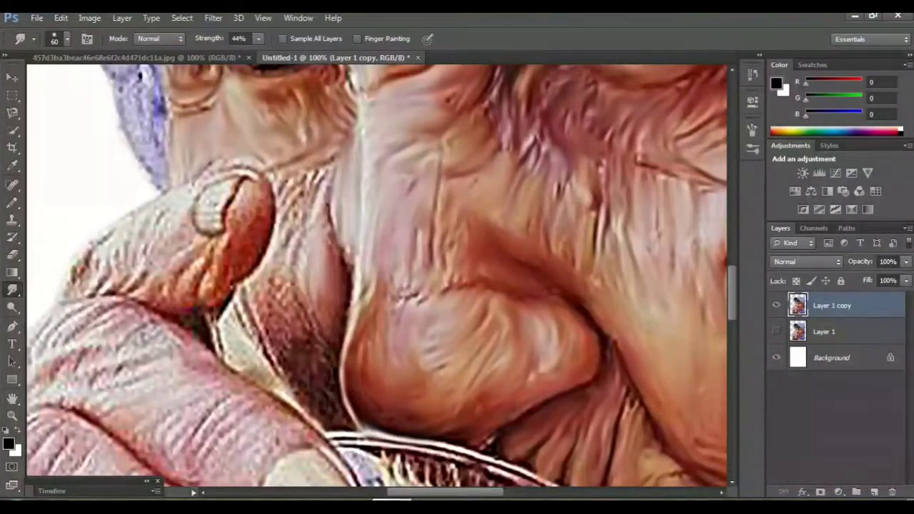
Step: Smudge the cheek skin beside and along the nose into soft strokes
drag(280, 286, 294, 321)
mouse_move(285, 364)
mouse_down()
mouse_move(267, 328)
mouse_move(282, 342)
mouse_move(296, 285)
mouse_up()
drag(291, 239, 285, 204)
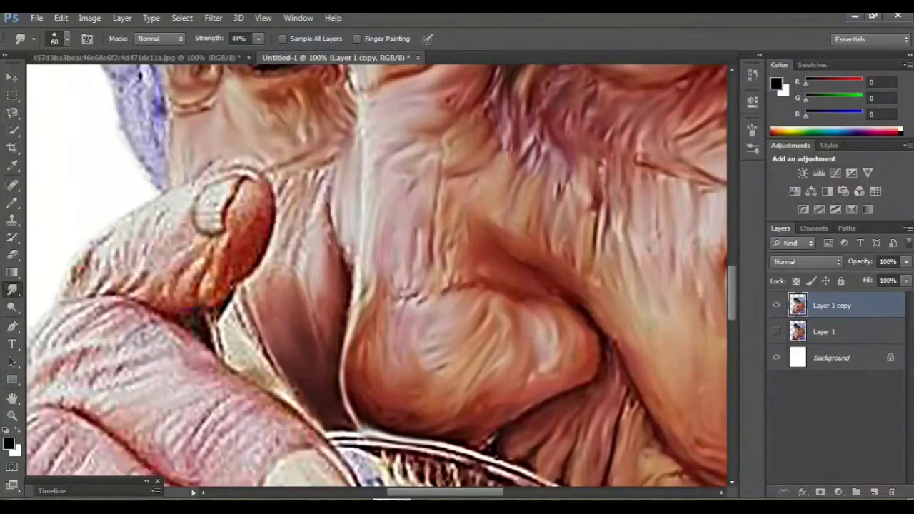
drag(285, 243, 284, 179)
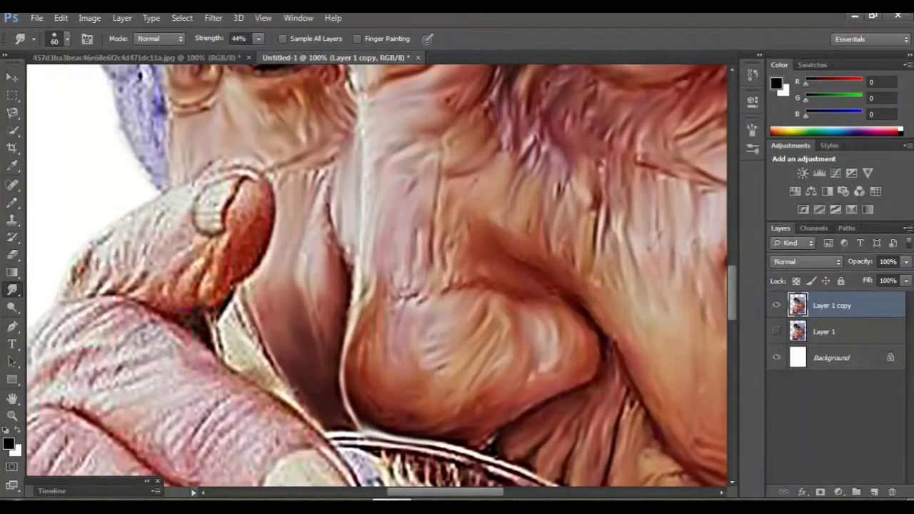
scroll(377, 280, left, 2)
scroll(377, 280, left, 2)
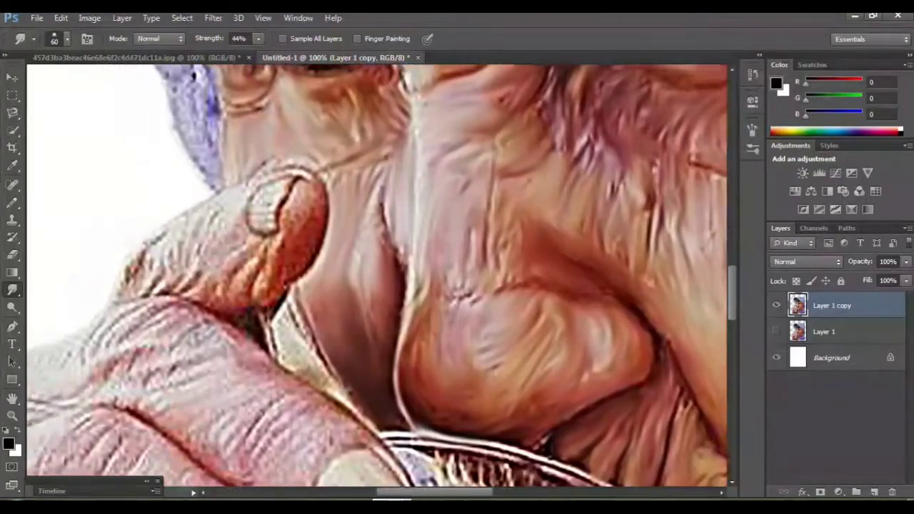
scroll(377, 280, left, 2)
scroll(377, 280, left, 2)
Step: Blend the finger beside the knuckle and both fingernails into the surrounding skin
drag(455, 239, 460, 214)
scroll(377, 275, down, 5)
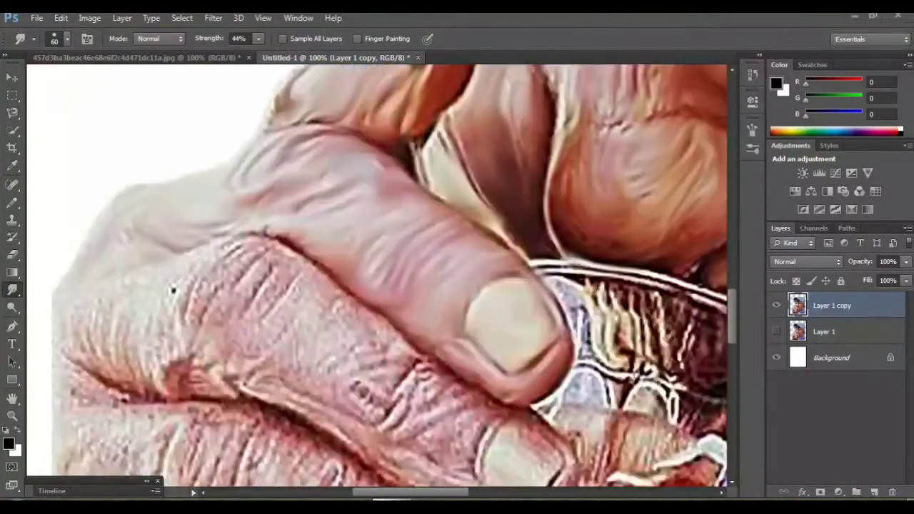
scroll(377, 274, down, 1)
scroll(377, 275, down, 2)
scroll(377, 275, down, 1)
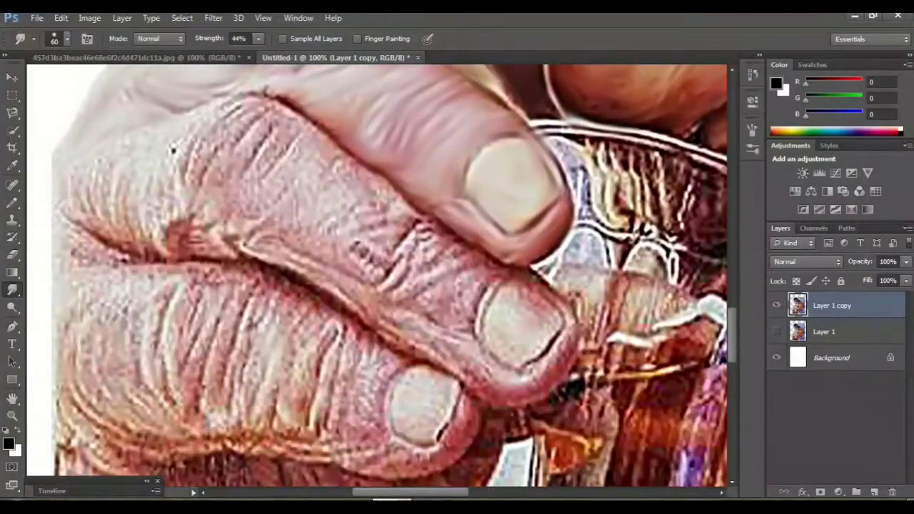
mouse_move(493, 303)
mouse_down()
mouse_move(524, 293)
mouse_move(539, 300)
mouse_up()
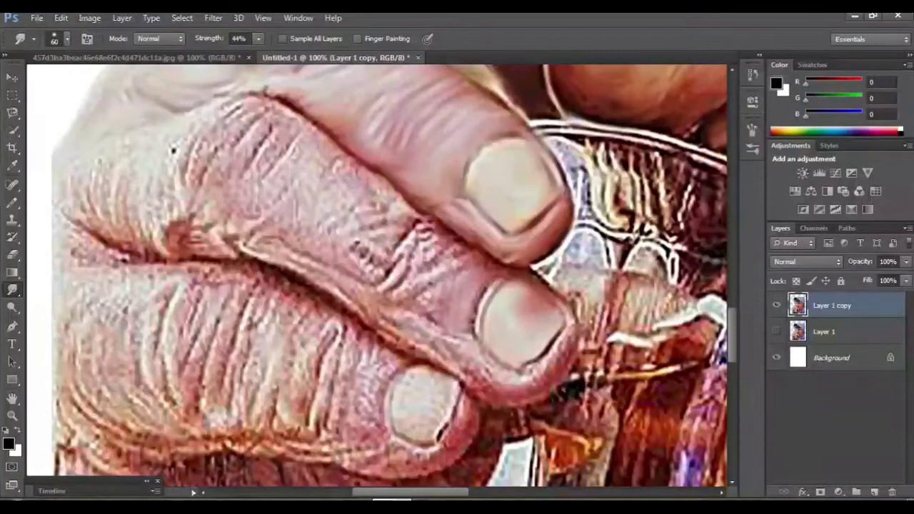
drag(517, 374, 471, 377)
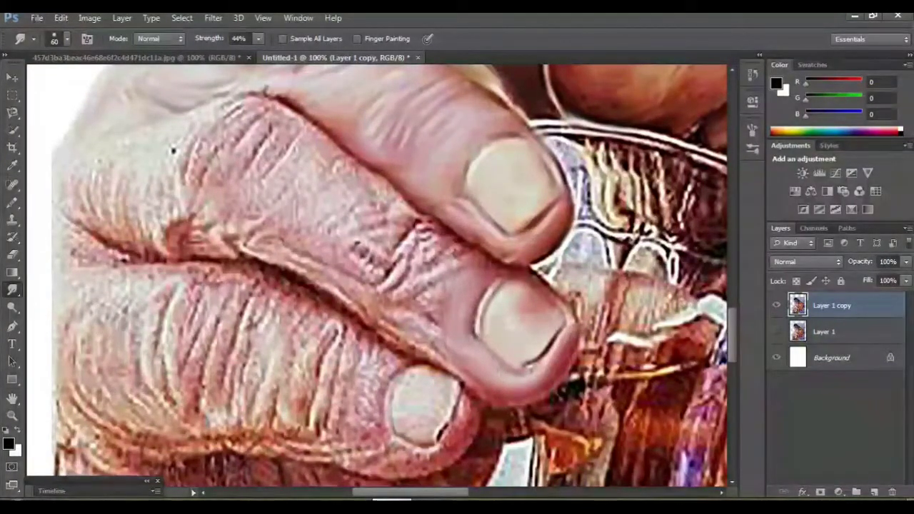
Step: Smooth the finger ridges into soft strokes, then switch to Quick Mask mode
key(ctrl+minus)
key(ctrl+minus)
key(ctrl+minus)
key(ctrl+plus)
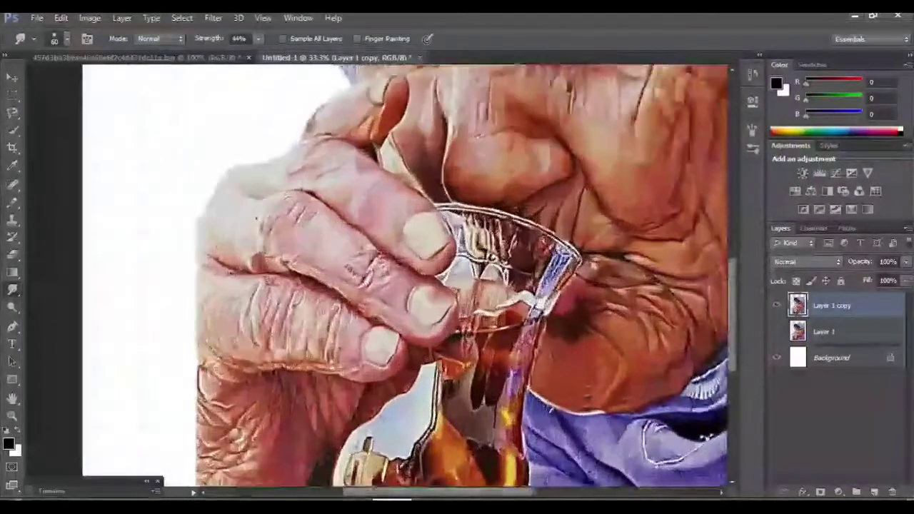
key(ctrl+plus)
key(ctrl+plus)
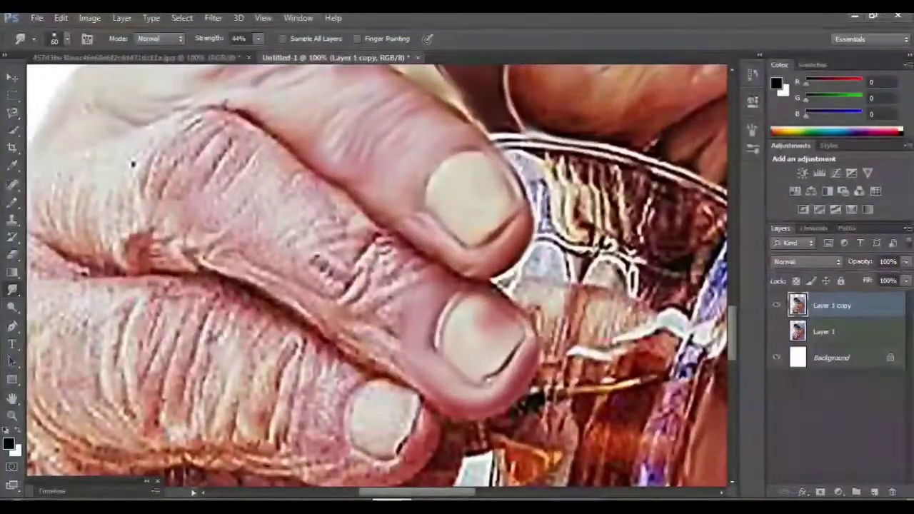
drag(133, 164, 187, 165)
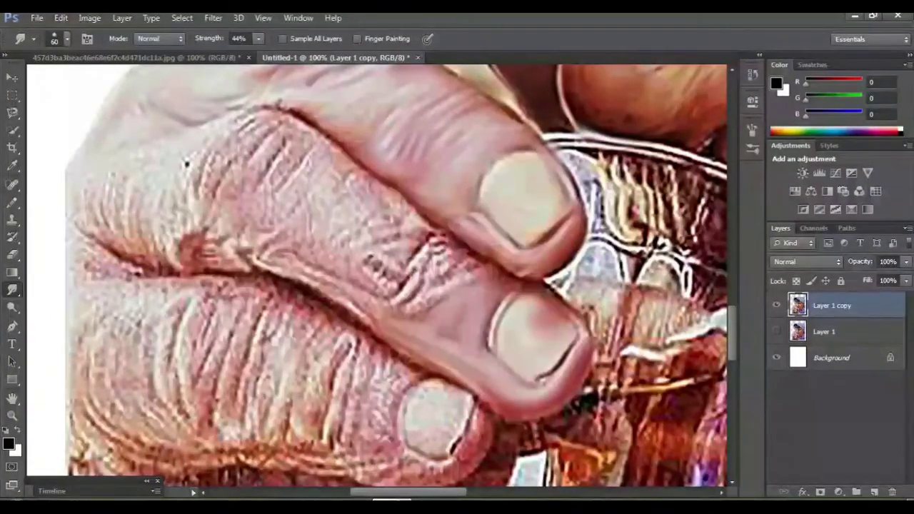
scroll(186, 164, down, 3)
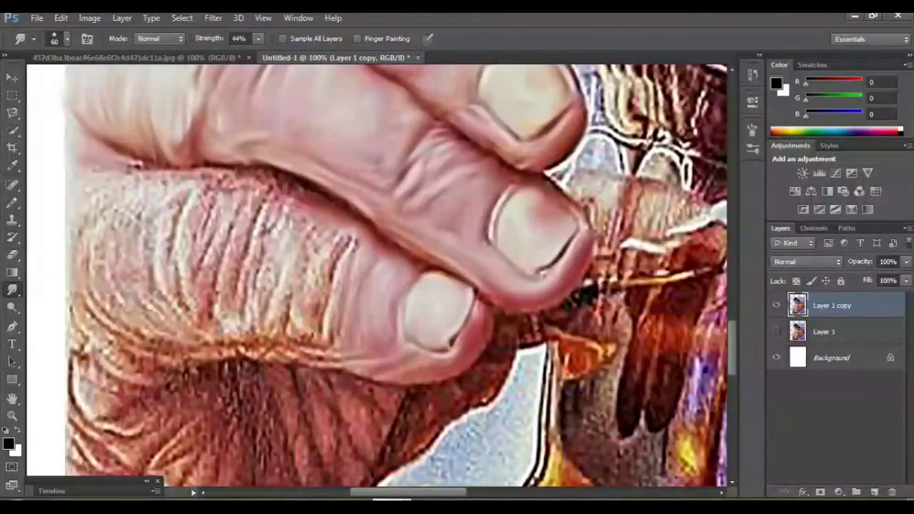
drag(336, 324, 299, 353)
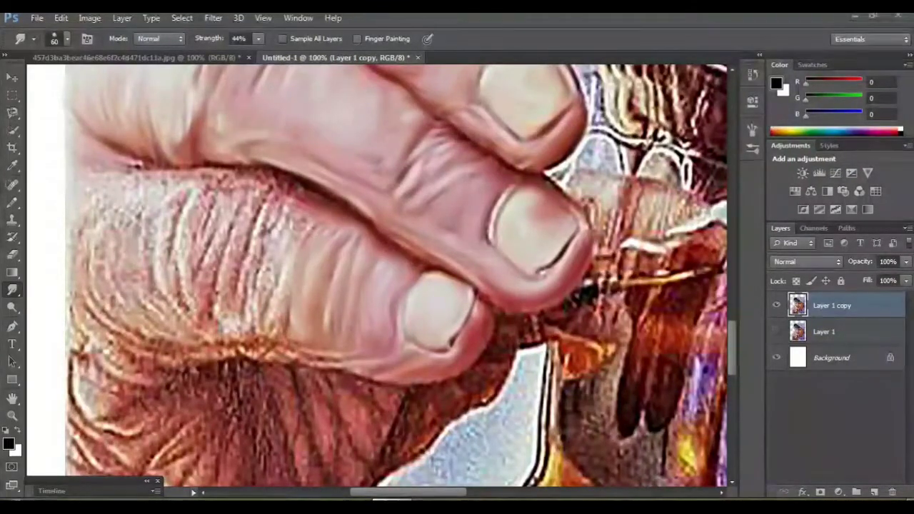
scroll(377, 274, down, 2)
key(q)
key(ctrl+minus)
Step: Exit Quick Mask and duplicate the painted layer as Layer 1 copy 2
key(ctrl+minus)
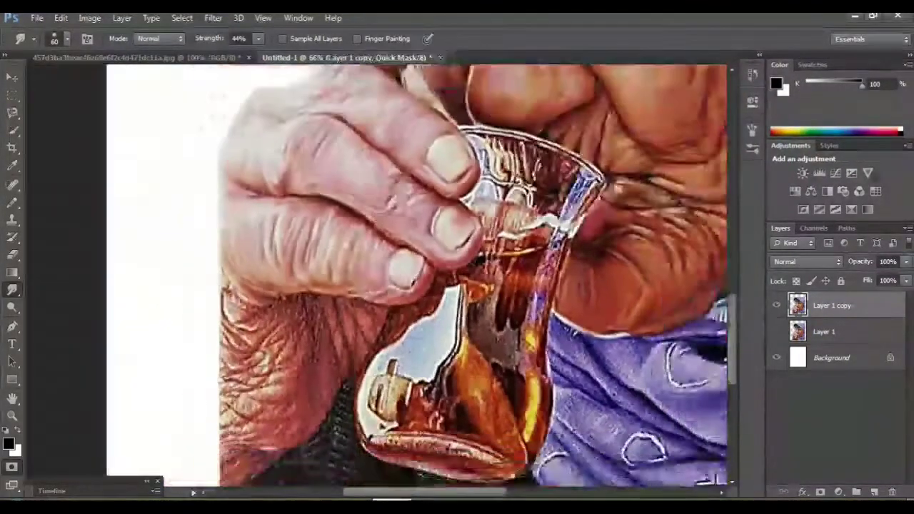
key(ctrl+minus)
key(ctrl+minus)
key(ctrl+plus)
key(ctrl+plus)
key(ctrl+plus)
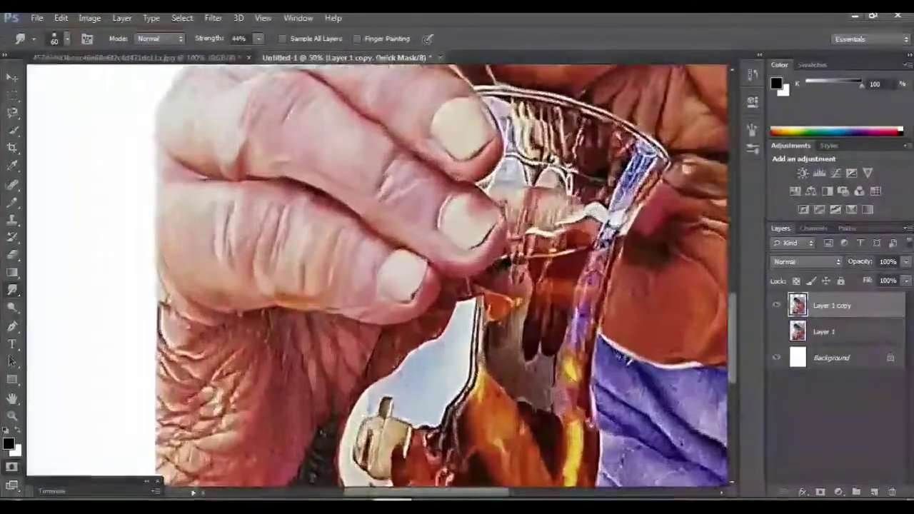
key(ctrl+plus)
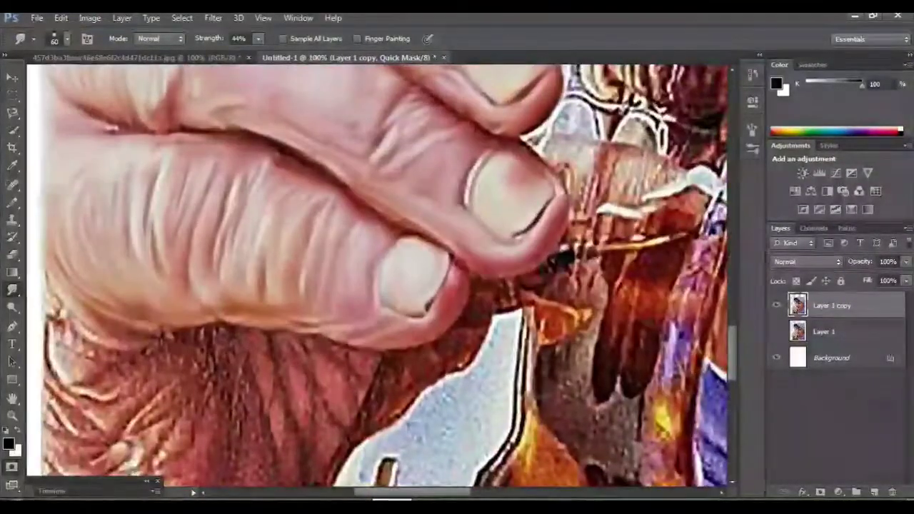
scroll(449, 275, down, 3)
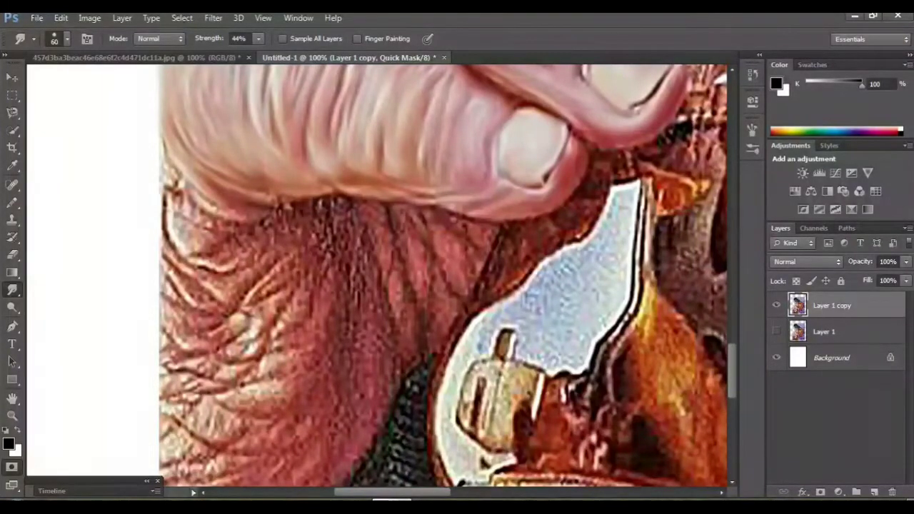
key(q)
key(ctrl+j)
Step: Smudge the upper and lower wrinkled skin beneath the hand smooth
drag(227, 217, 163, 174)
mouse_move(226, 238)
mouse_down()
mouse_move(184, 210)
mouse_move(226, 271)
mouse_move(168, 239)
mouse_up()
mouse_move(226, 314)
mouse_down()
mouse_move(183, 259)
mouse_move(162, 271)
mouse_up()
drag(221, 285, 165, 268)
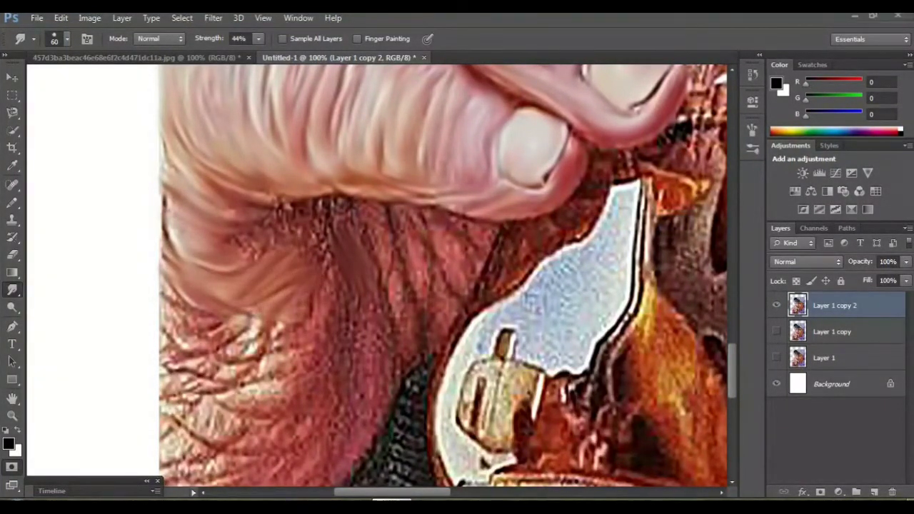
Step: Zoom out to 50% and pan around the painting to review the smoothed area
scroll(377, 271, down, 5)
key(ctrl+minus)
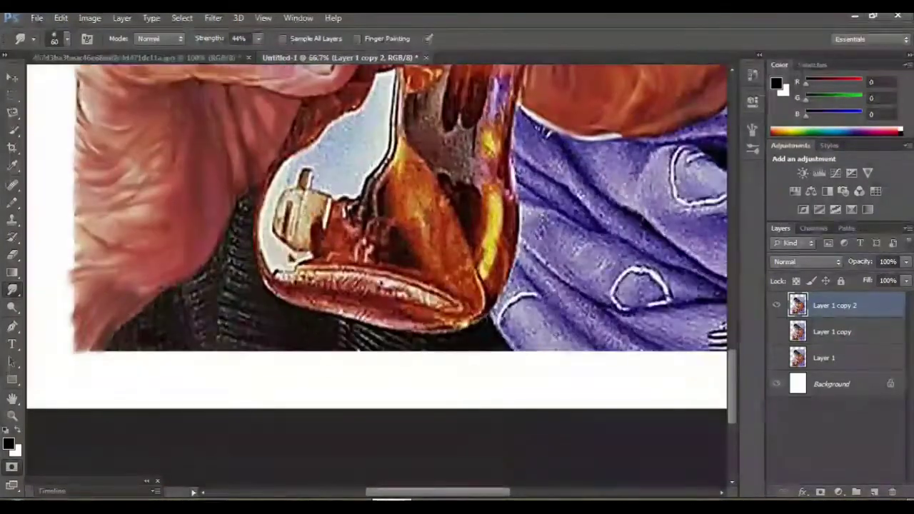
scroll(377, 207, left, 2)
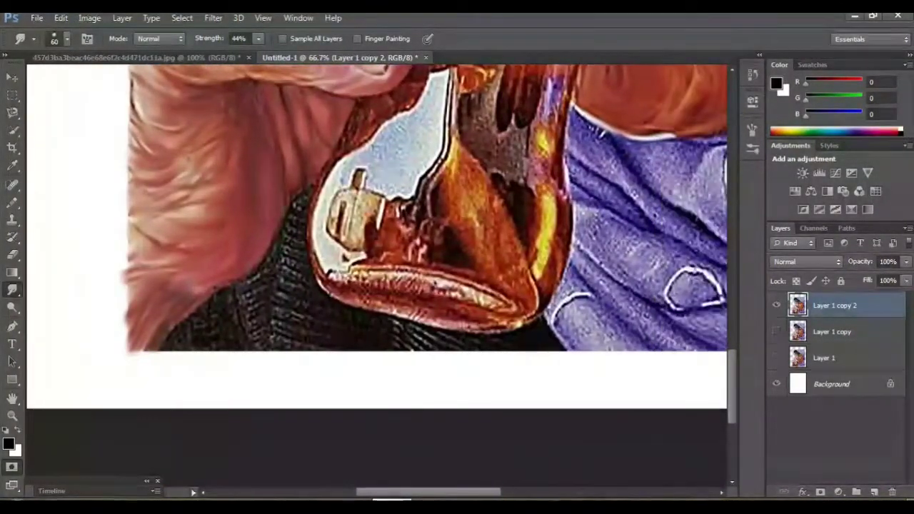
scroll(377, 207, right, 2)
key(ctrl+minus)
scroll(377, 207, right, 2)
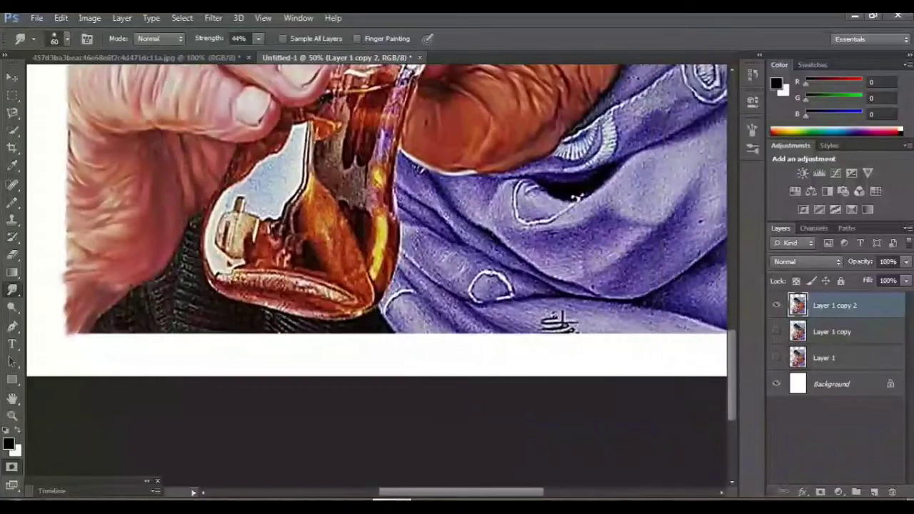
scroll(377, 272, up, 3)
scroll(377, 271, up, 3)
scroll(377, 271, up, 3)
scroll(377, 272, up, 3)
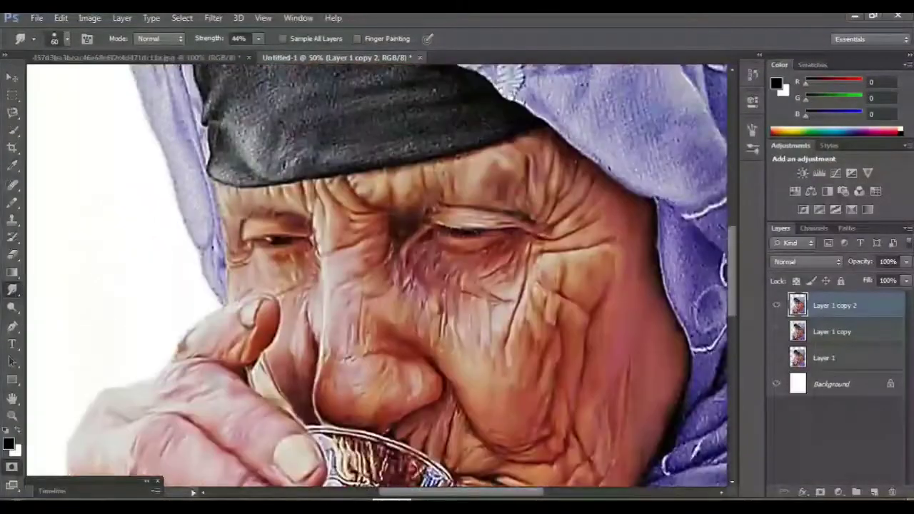
scroll(377, 271, up, 3)
scroll(377, 271, right, 1)
scroll(377, 271, down, 2)
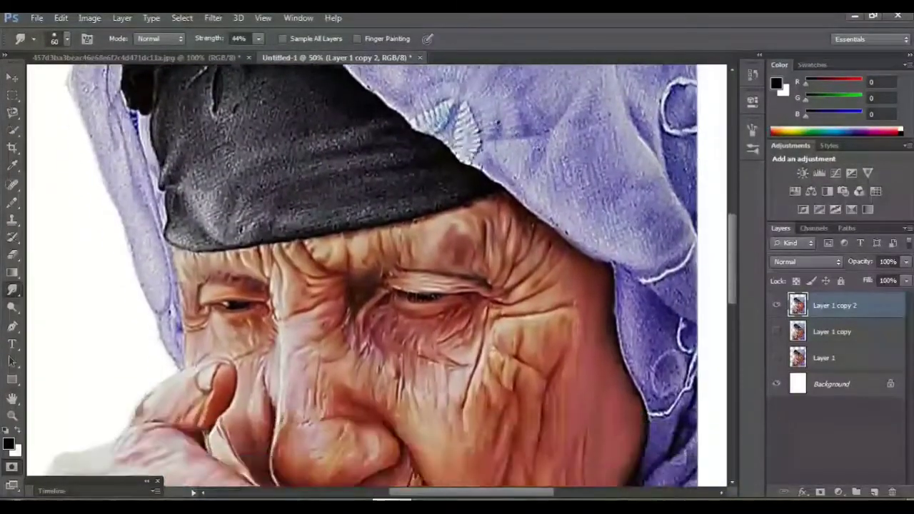
scroll(377, 271, down, 3)
scroll(377, 271, down, 3)
scroll(377, 271, down, 1)
scroll(377, 271, down, 1)
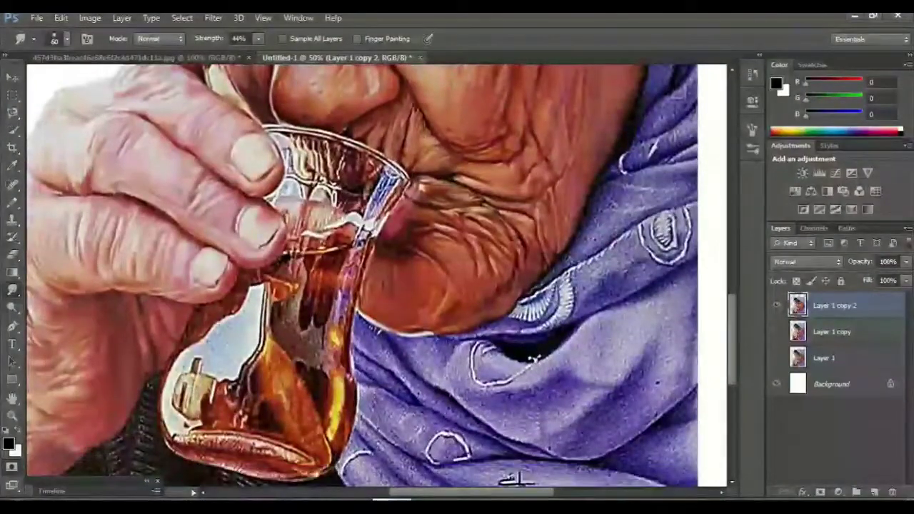
scroll(377, 271, up, 1)
scroll(377, 272, up, 1)
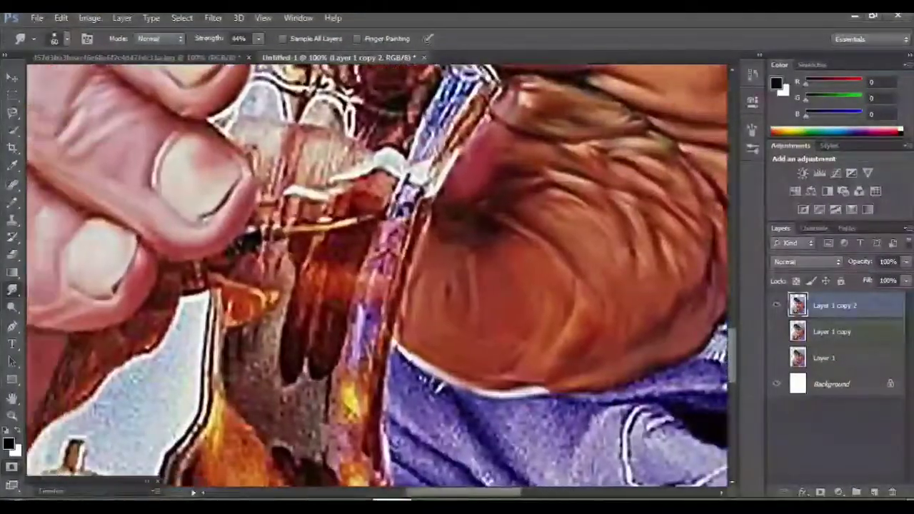
Step: Soften the white glass rim outline and smear dark paint up between glass and fingers
scroll(377, 275, up, 2)
scroll(377, 274, up, 2)
scroll(377, 275, up, 1)
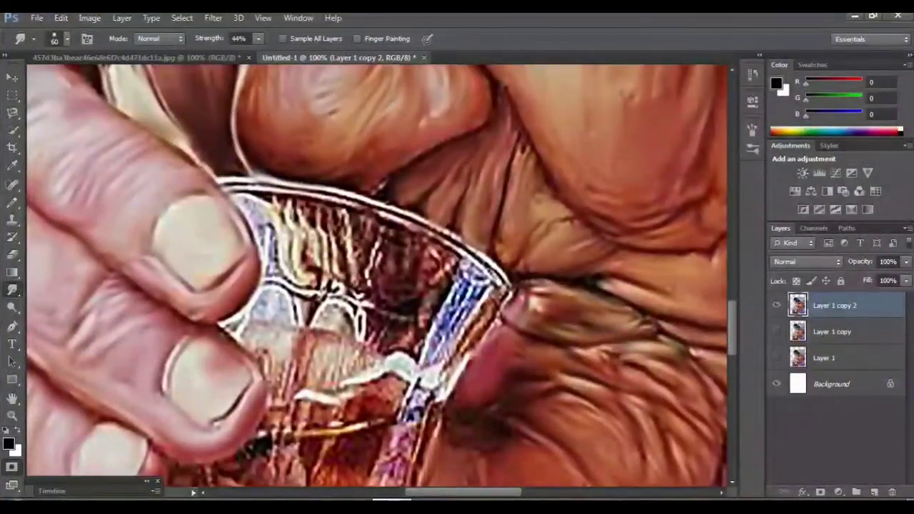
mouse_move(322, 201)
mouse_down()
mouse_move(421, 232)
mouse_move(509, 282)
mouse_move(468, 357)
mouse_move(479, 289)
mouse_move(443, 350)
mouse_move(449, 307)
mouse_move(471, 285)
mouse_up()
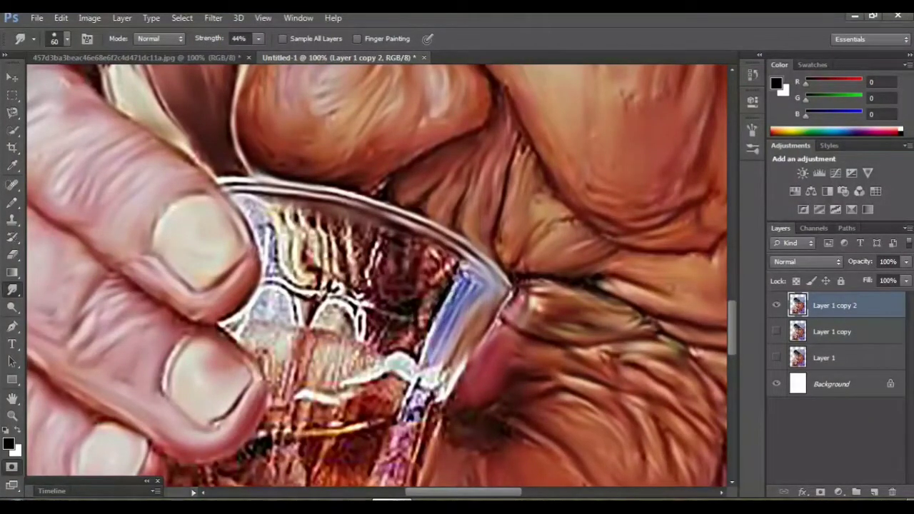
scroll(377, 274, down, 3)
scroll(377, 275, down, 2)
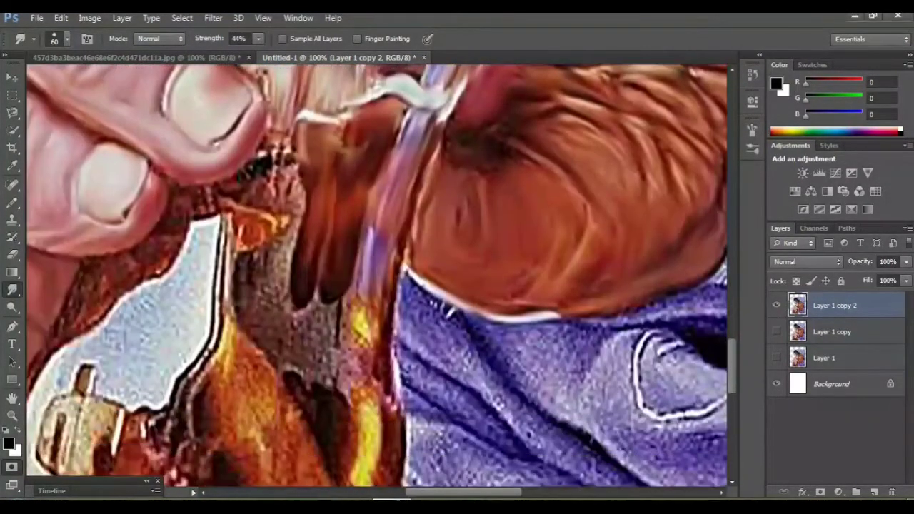
mouse_move(274, 296)
mouse_down()
mouse_move(289, 171)
mouse_move(264, 168)
mouse_move(268, 214)
mouse_move(225, 218)
mouse_move(257, 274)
mouse_up()
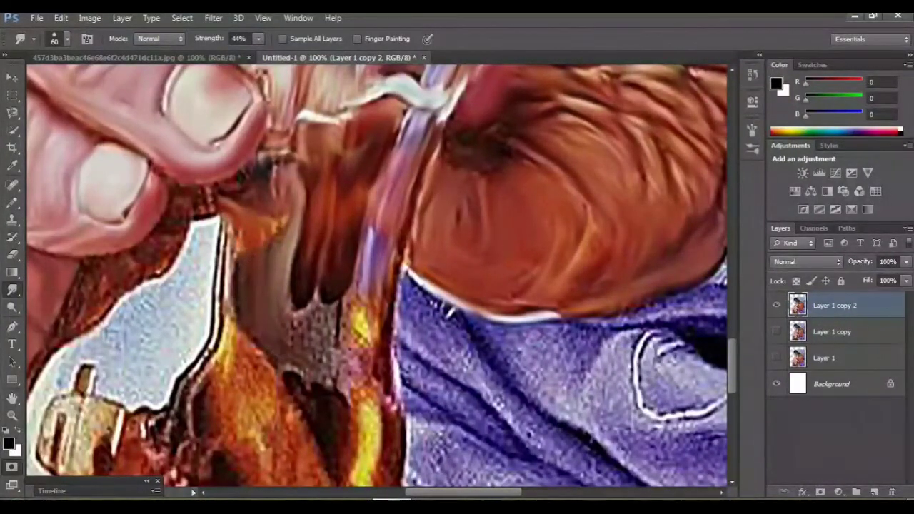
Step: Blend the grey speckled patch, yellow, purple-brown and orange paint along the glass edges
mouse_move(289, 311)
mouse_down()
mouse_move(314, 336)
mouse_move(335, 382)
mouse_up()
drag(350, 304, 375, 382)
drag(397, 286, 403, 239)
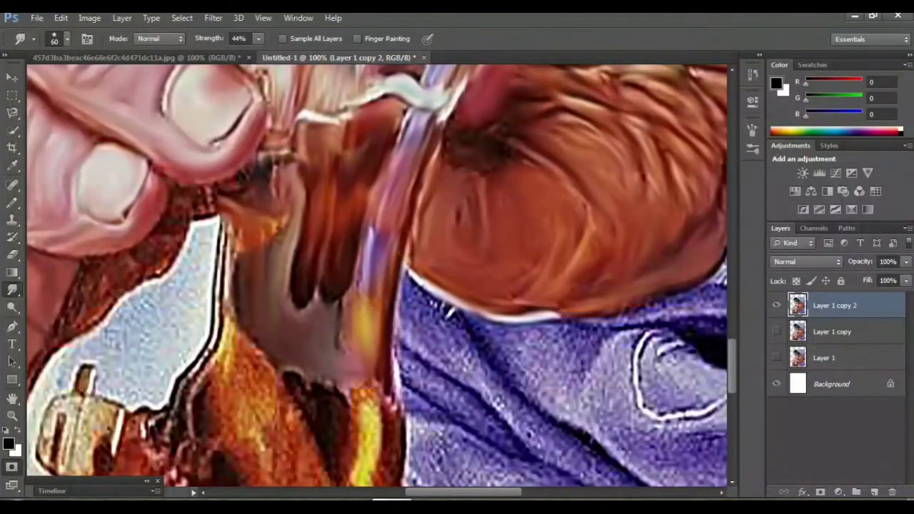
scroll(293, 321, down, 5)
drag(366, 191, 375, 282)
drag(353, 314, 335, 275)
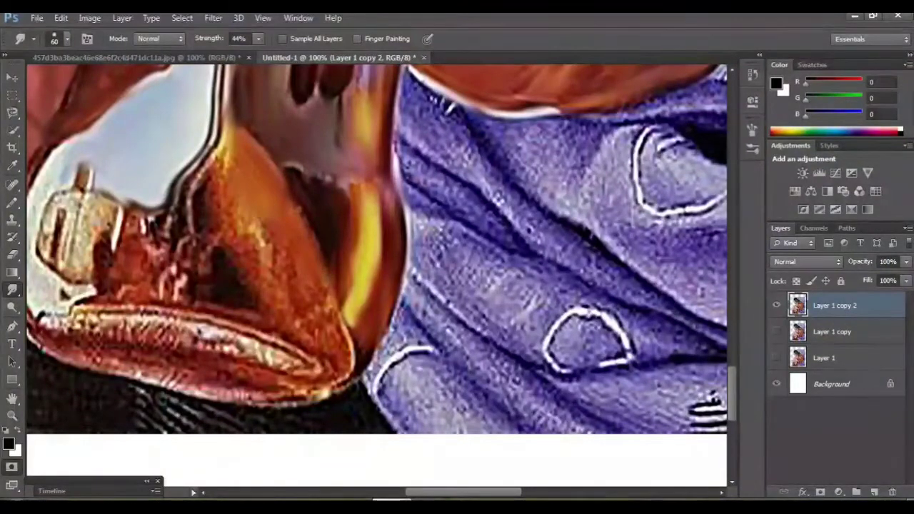
Step: Smudge the right side of the tea glass and zoom out to view the painting
scroll(377, 249, left, 3)
scroll(376, 248, right, 1)
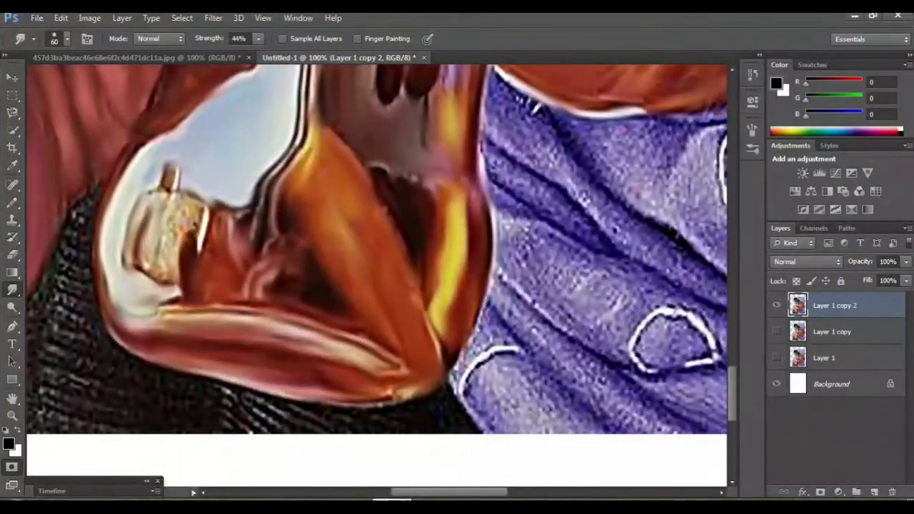
drag(185, 232, 210, 208)
key(ctrl+minus)
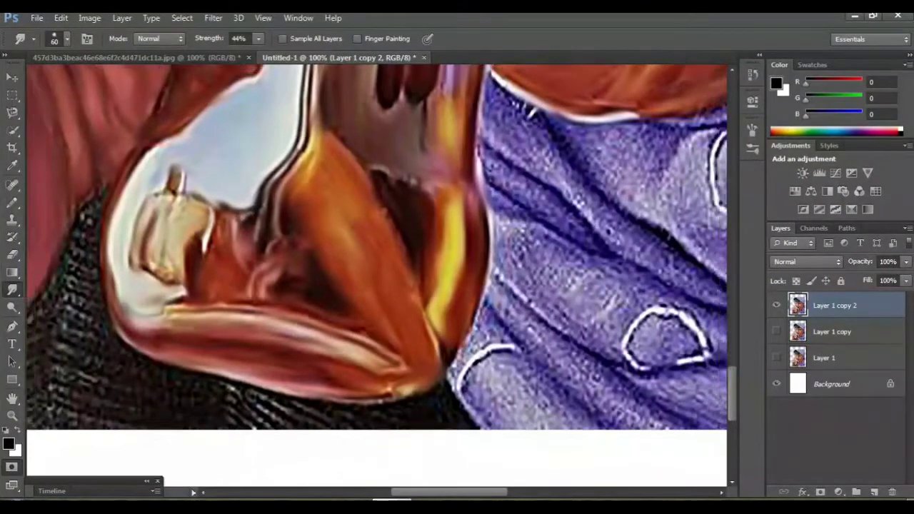
key(ctrl+minus)
key(ctrl+minus)
key(ctrl+minus)
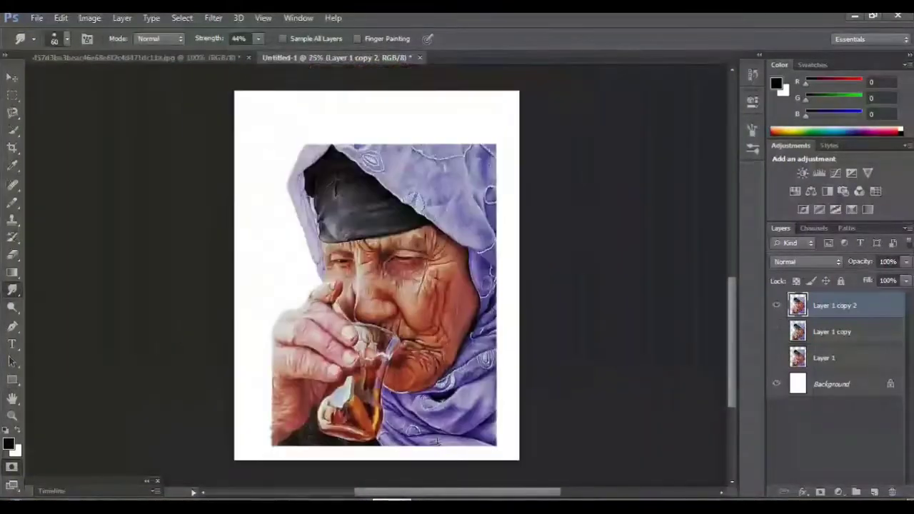
key(ctrl+plus)
key(ctrl+plus)
key(ctrl+plus)
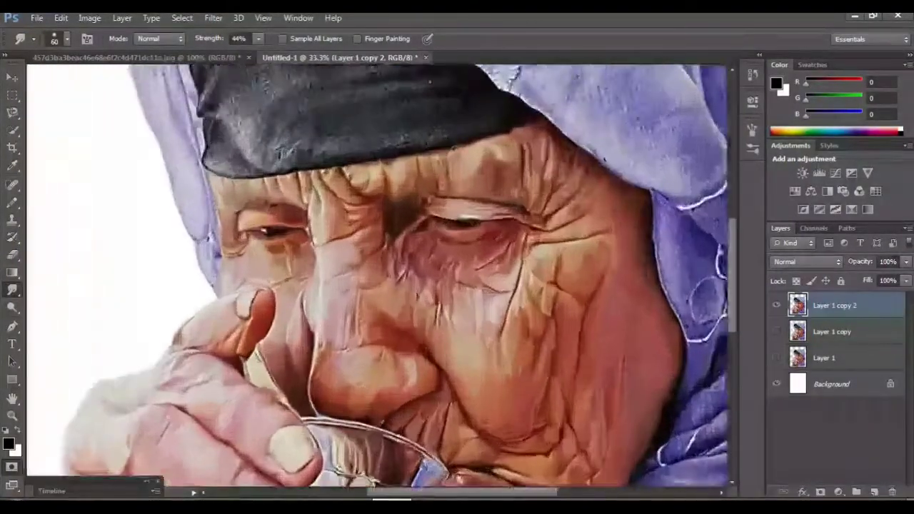
key(ctrl+plus)
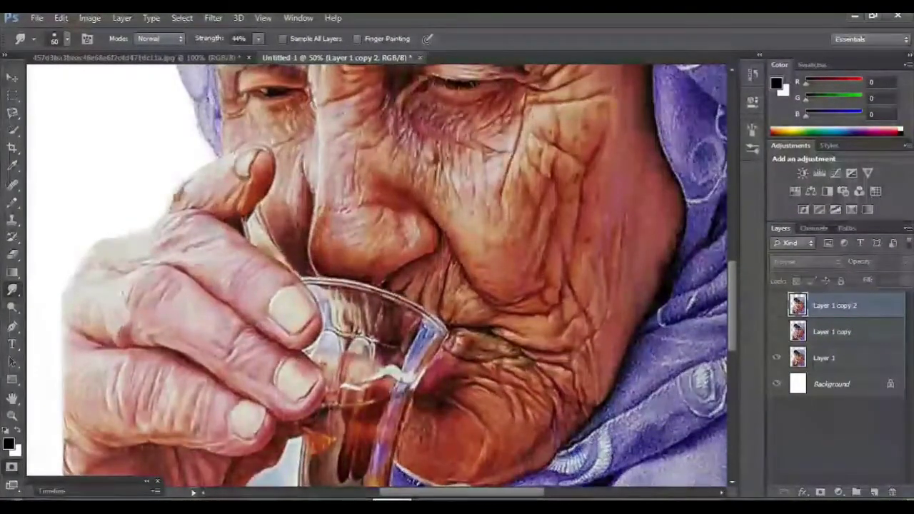
click(589, 467)
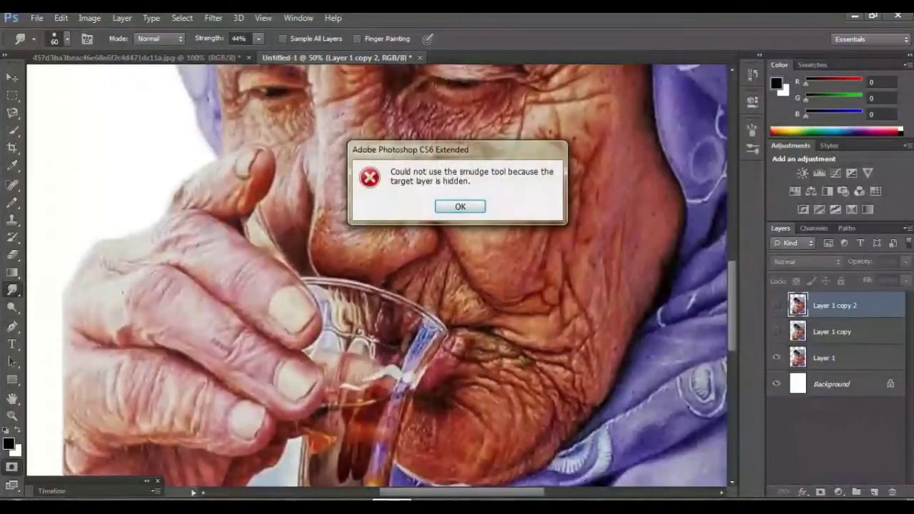
key(Return)
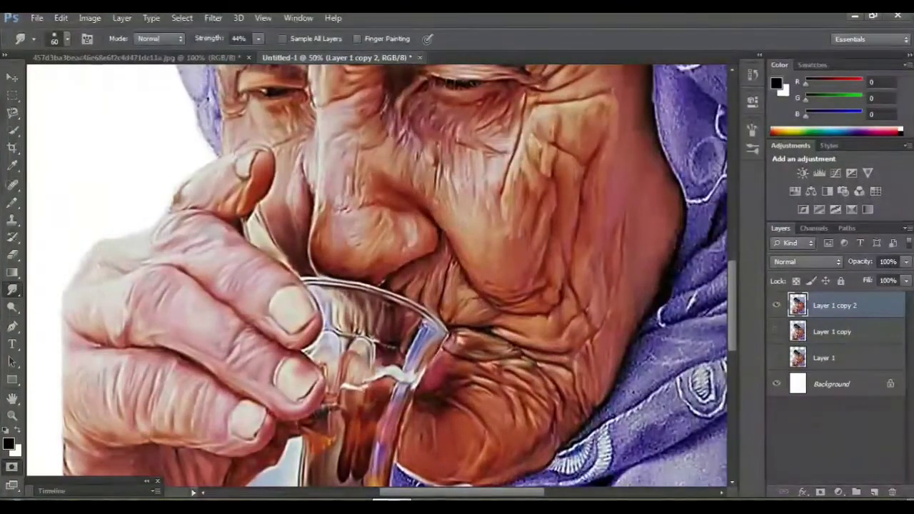
scroll(377, 275, down, 2)
scroll(376, 276, down, 5)
scroll(376, 276, down, 2)
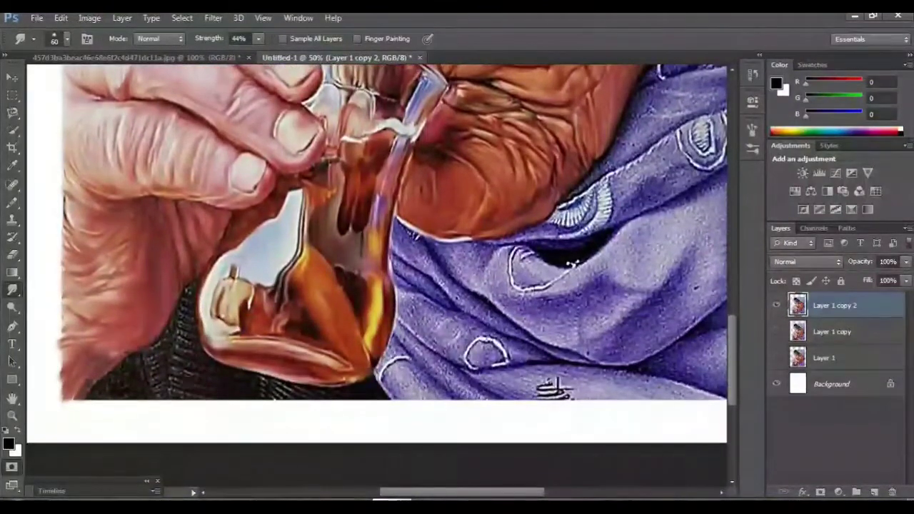
scroll(377, 275, right, 2)
scroll(519, 264, left, 2)
scroll(519, 264, up, 3)
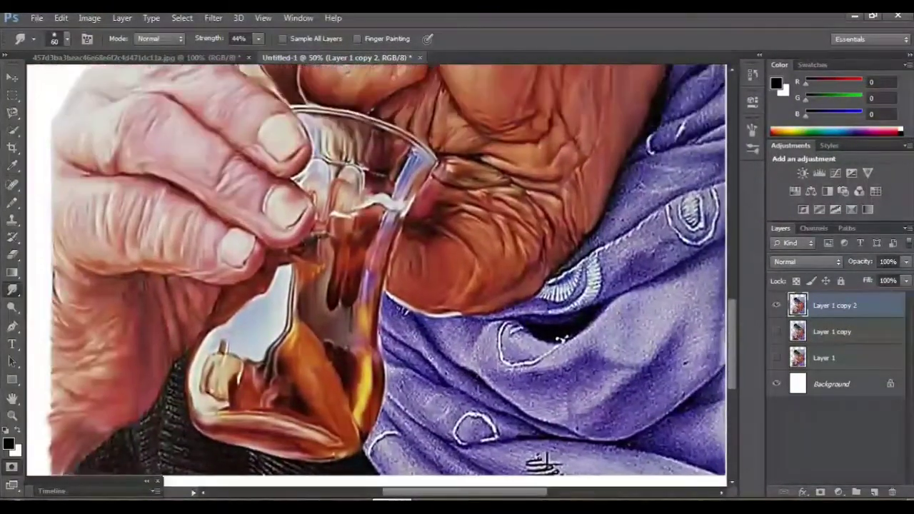
scroll(519, 264, up, 3)
scroll(519, 264, up, 3)
scroll(519, 264, up, 3)
scroll(377, 275, up, 2)
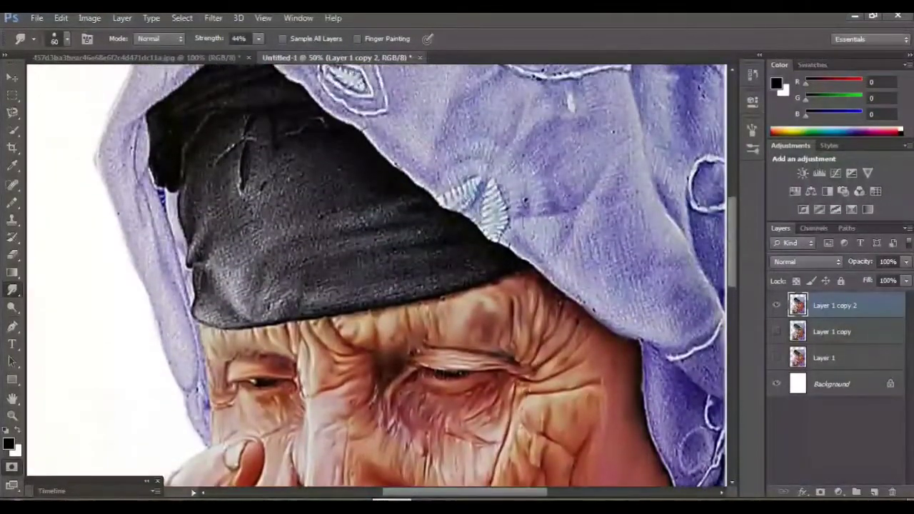
scroll(377, 276, up, 2)
scroll(377, 275, up, 1)
scroll(377, 276, right, 1)
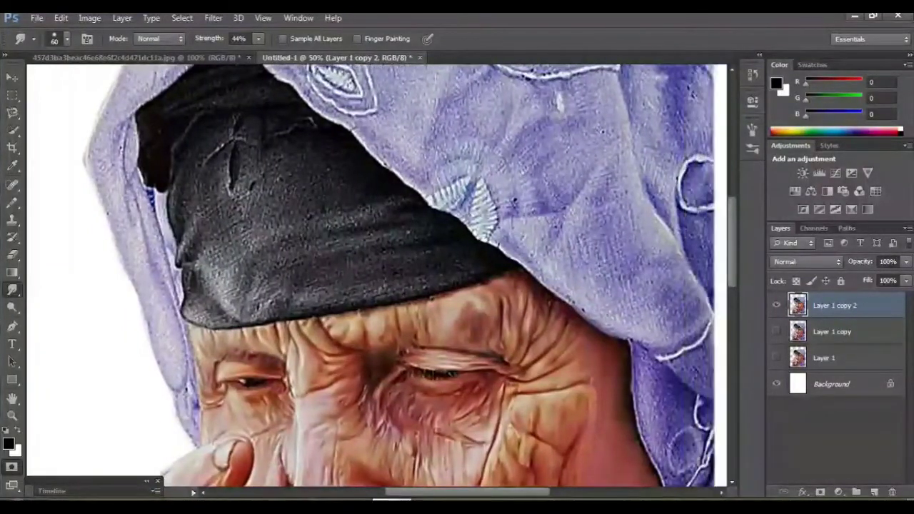
scroll(376, 276, up, 1)
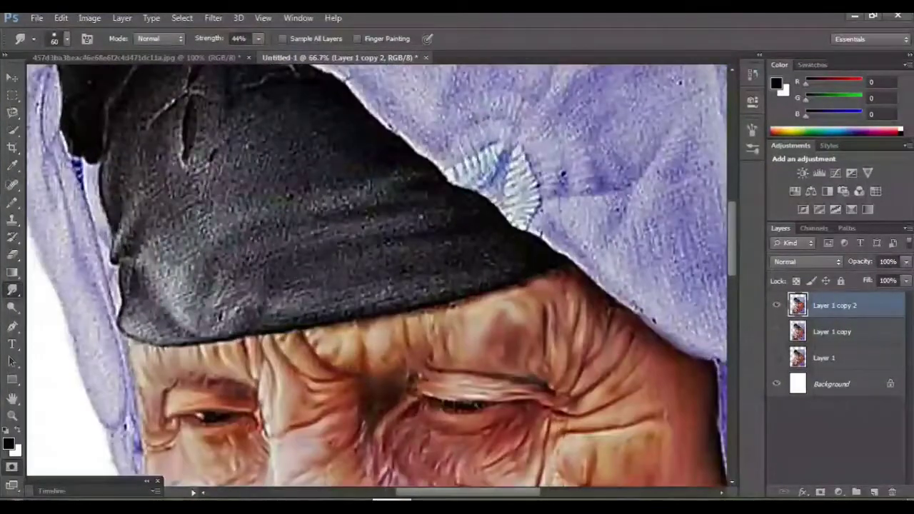
Step: Set the Smudge brush to 175 and smooth the cap's band and its large central area
key(bracketleft)
key(bracketleft)
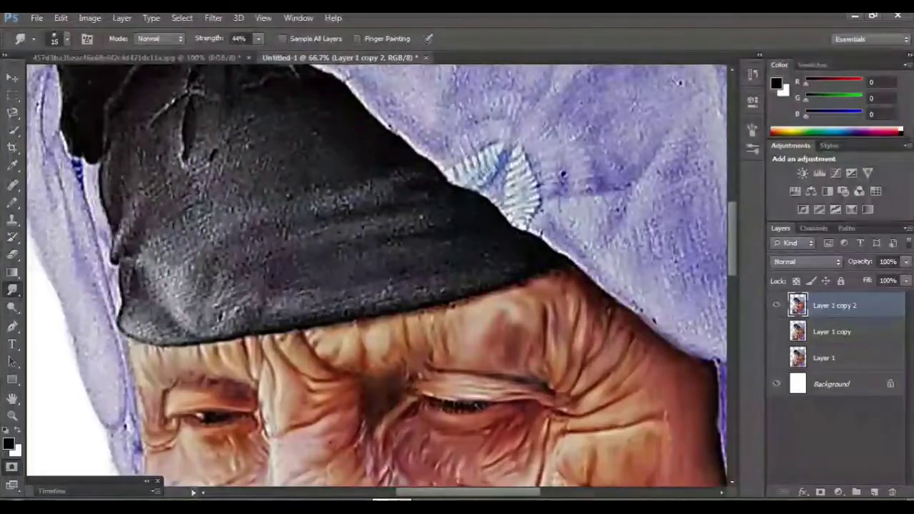
key(bracketleft)
key(bracketright)
key(bracketright)
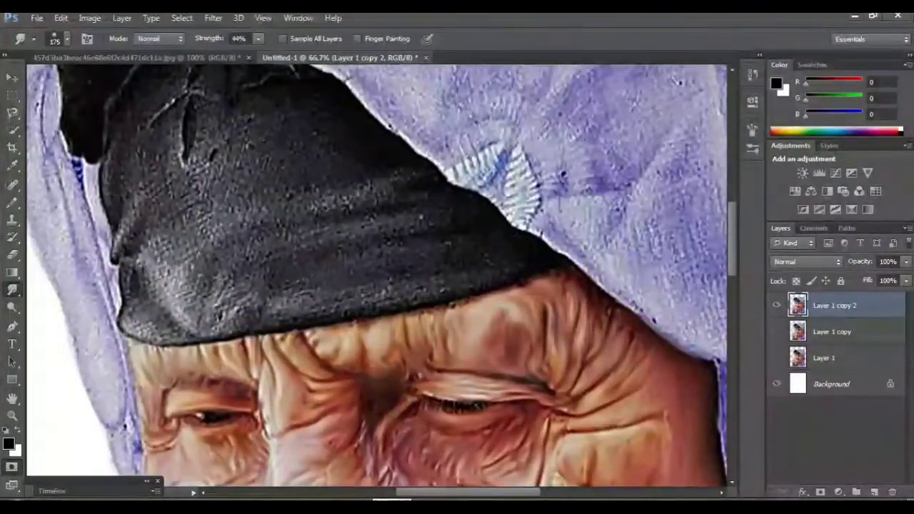
drag(425, 284, 346, 260)
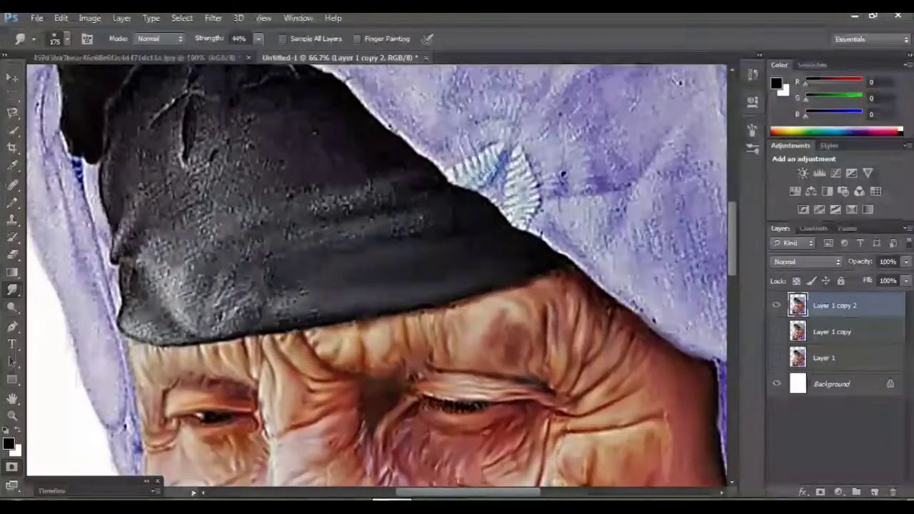
drag(136, 293, 428, 193)
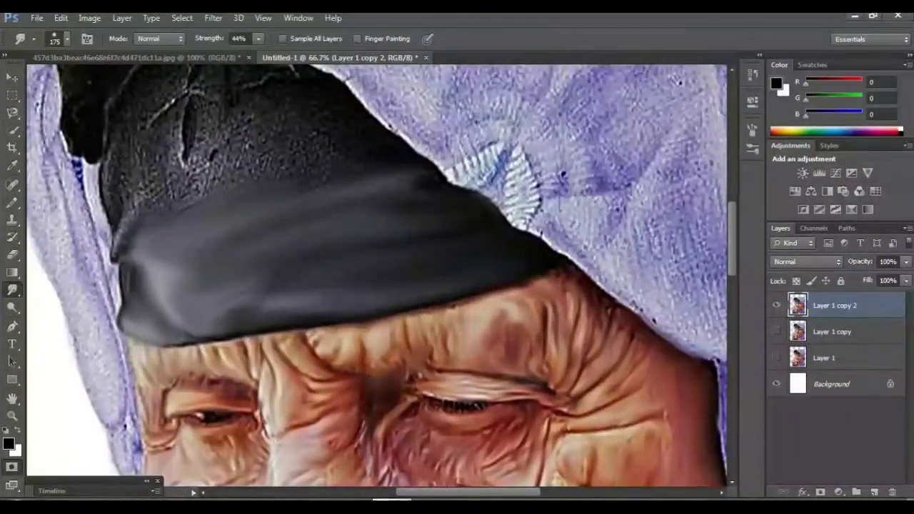
Step: Smooth the cap's speckled upper part, remove its light highlight, and soften its top edge
drag(143, 200, 100, 178)
mouse_move(143, 132)
mouse_down()
mouse_move(175, 118)
mouse_move(186, 178)
mouse_move(228, 129)
mouse_up()
drag(221, 179, 336, 150)
drag(243, 160, 307, 115)
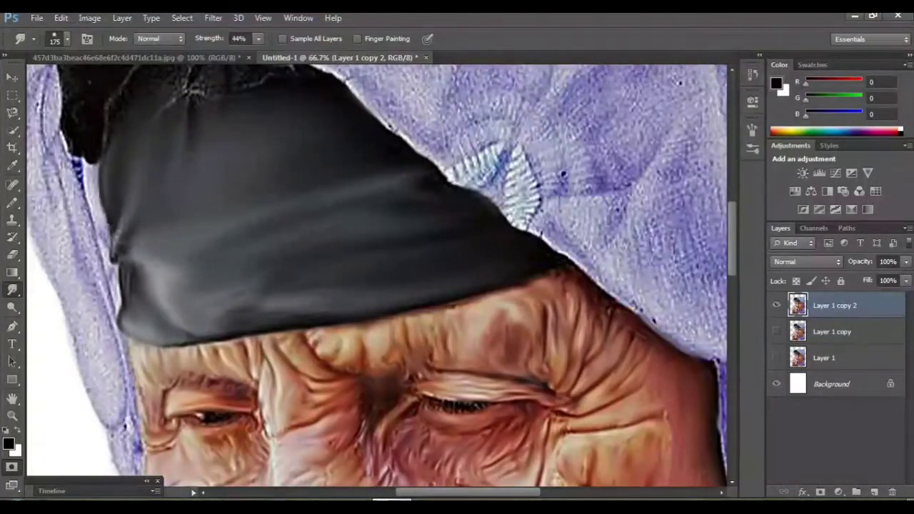
scroll(377, 275, up, 3)
scroll(376, 274, up, 2)
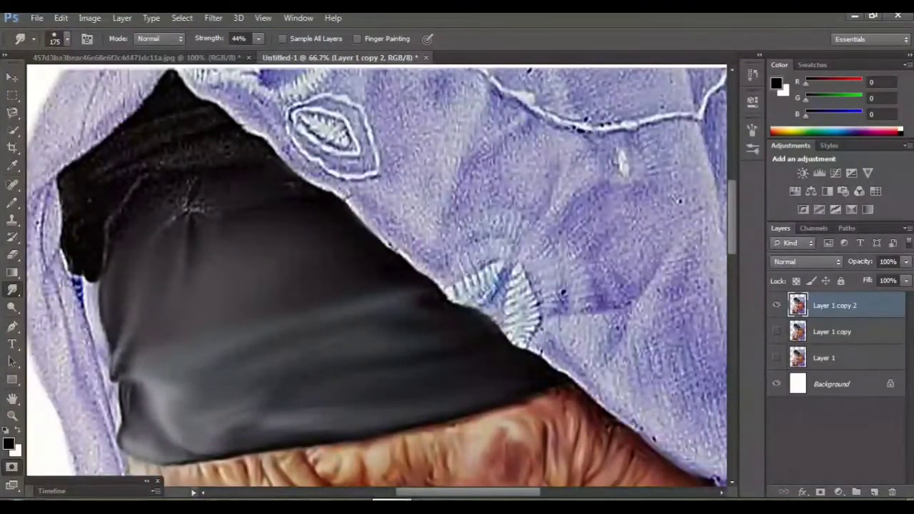
drag(256, 173, 189, 207)
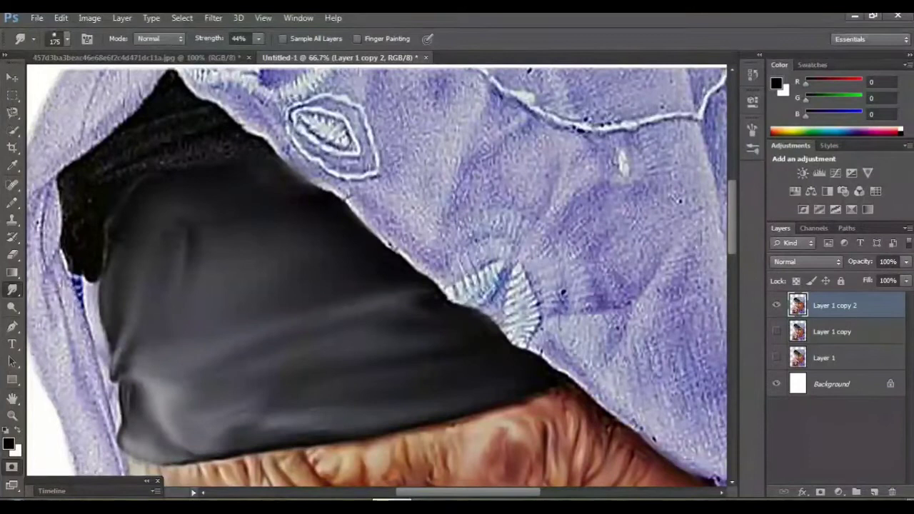
drag(164, 163, 207, 140)
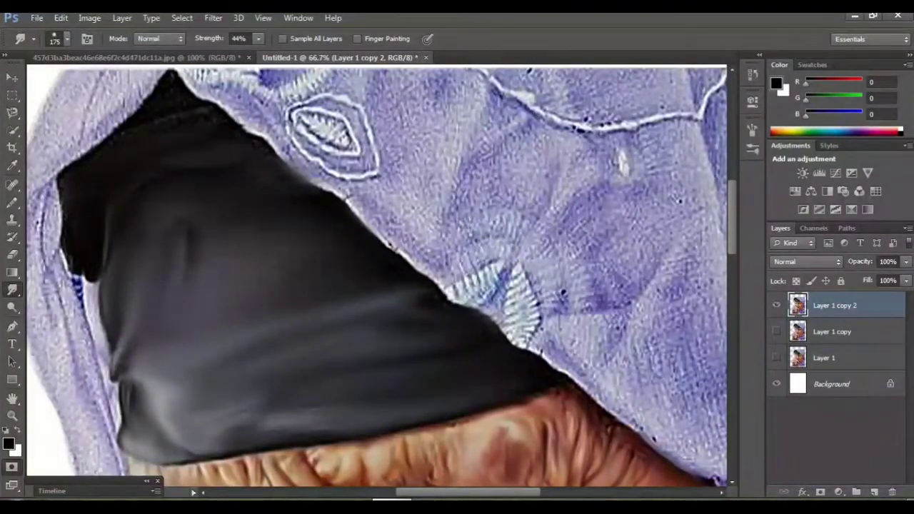
drag(194, 97, 187, 74)
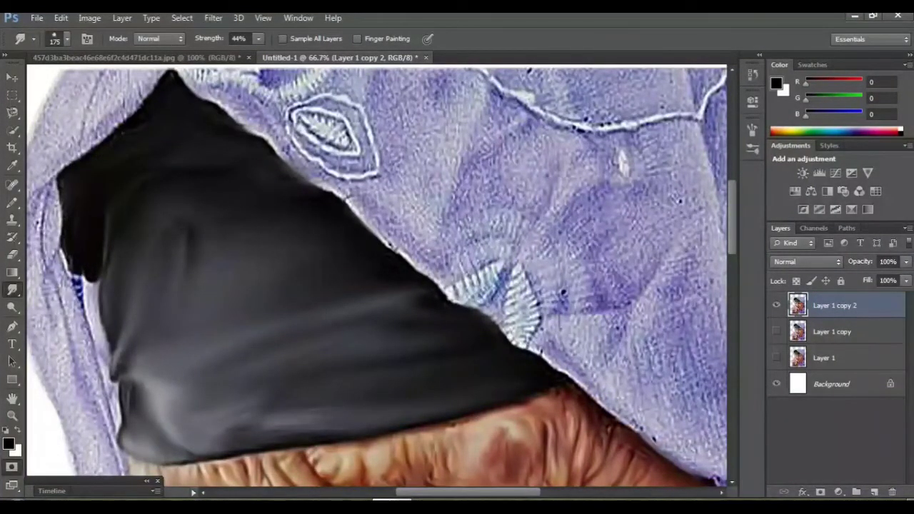
key(ctrl+minus)
key(ctrl+minus)
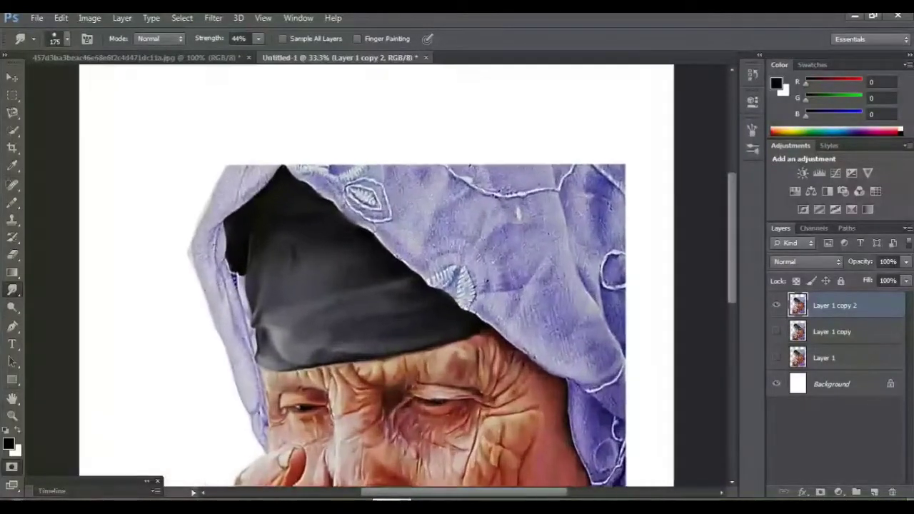
Step: Smear away the embroidered leaf beside the cap and the scarf's light circular fold
key(ctrl+plus)
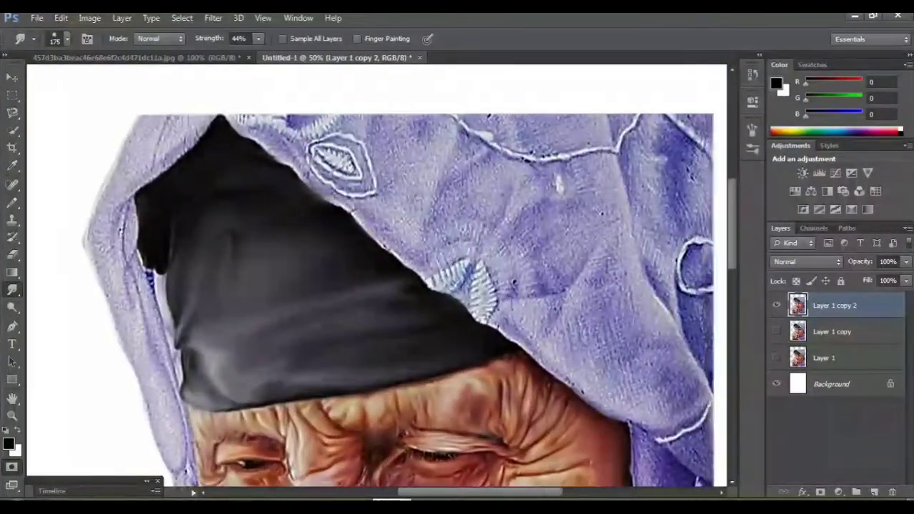
scroll(378, 299, up, 1)
scroll(378, 299, right, 3)
mouse_move(235, 161)
mouse_down()
mouse_move(146, 170)
mouse_move(221, 205)
mouse_move(182, 202)
mouse_move(266, 250)
mouse_move(294, 282)
mouse_move(360, 324)
mouse_up()
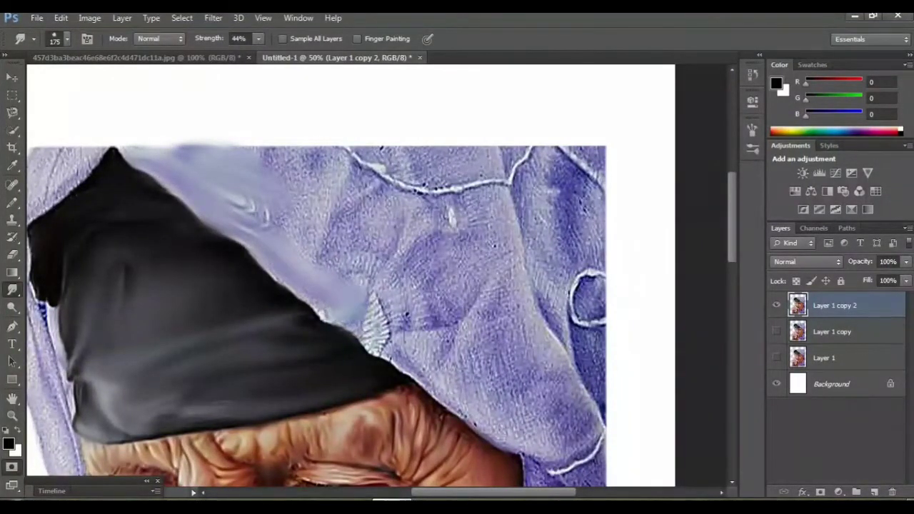
drag(589, 285, 531, 182)
mouse_move(542, 257)
mouse_down()
mouse_move(607, 375)
mouse_move(592, 286)
mouse_move(553, 242)
mouse_move(560, 321)
mouse_up()
Step: Smooth the textured headscarf fabric at the top right and soften its right edge
mouse_move(528, 157)
mouse_down()
mouse_move(510, 203)
mouse_move(525, 157)
mouse_move(567, 153)
mouse_up()
mouse_move(563, 154)
mouse_down()
mouse_move(607, 167)
mouse_move(596, 193)
mouse_up()
drag(585, 178, 593, 257)
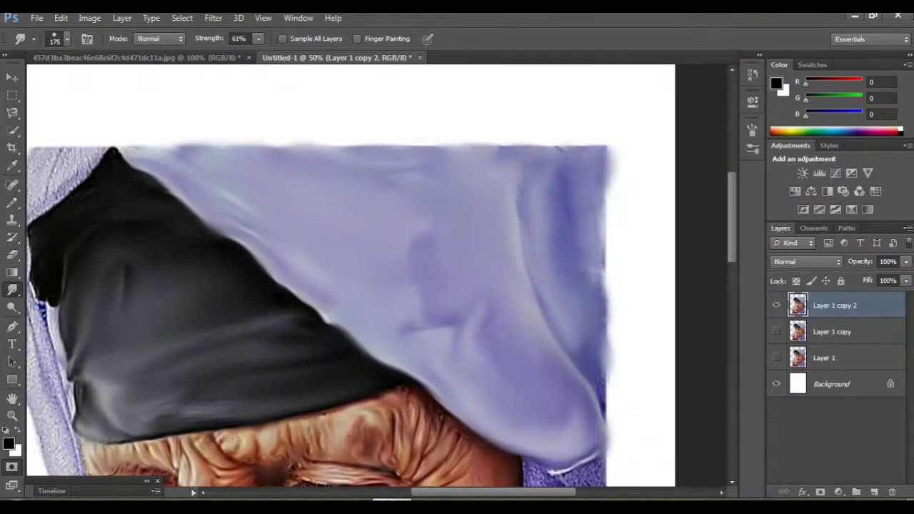
scroll(350, 274, down, 3)
scroll(349, 274, down, 2)
drag(599, 189, 607, 239)
scroll(349, 274, down, 2)
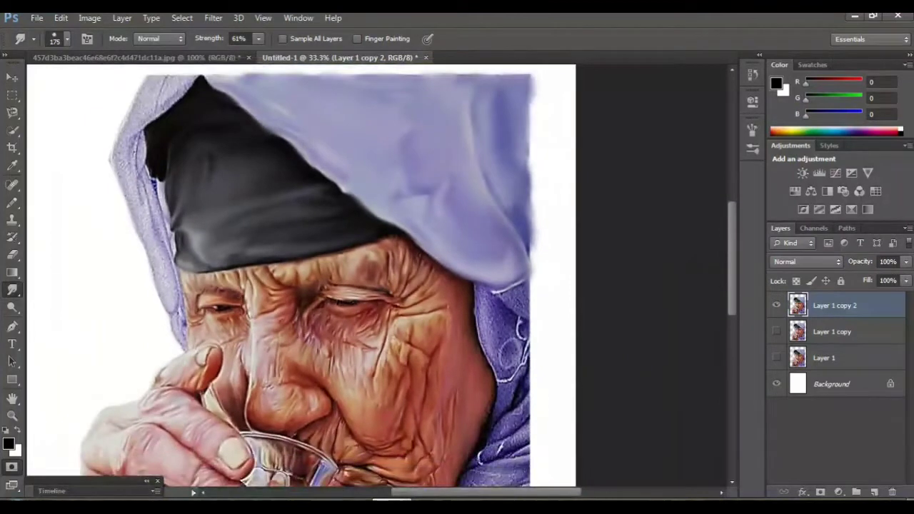
scroll(350, 275, up, 1)
scroll(364, 264, up, 1)
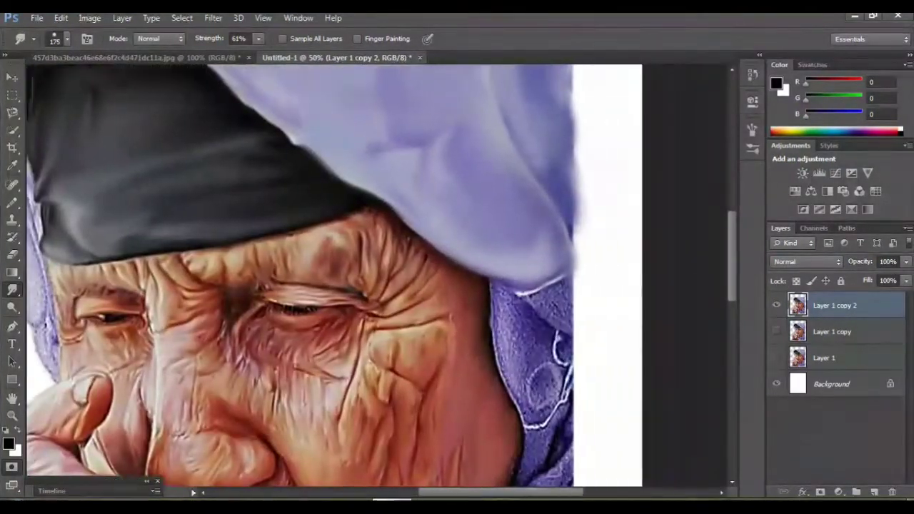
Step: Smudge the purple scarf beside the cheek into smooth strokes
drag(357, 300, 292, 247)
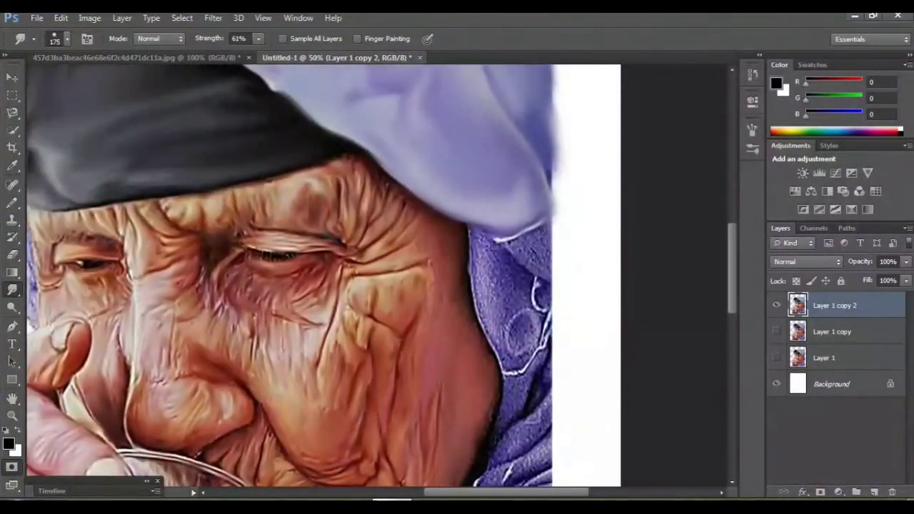
scroll(521, 250, down, 1)
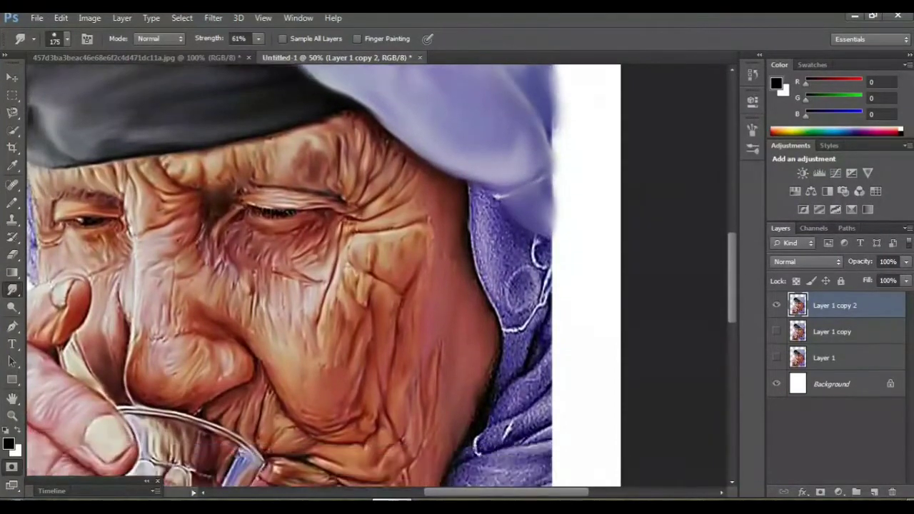
mouse_move(493, 242)
mouse_down()
mouse_move(528, 342)
mouse_move(528, 239)
mouse_move(546, 318)
mouse_up()
drag(475, 246, 514, 379)
scroll(514, 378, down, 1)
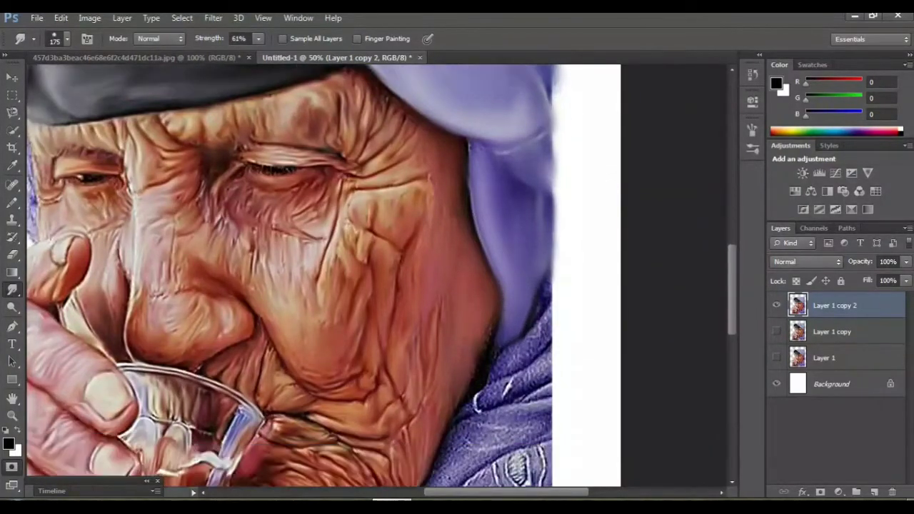
scroll(292, 276, down, 1)
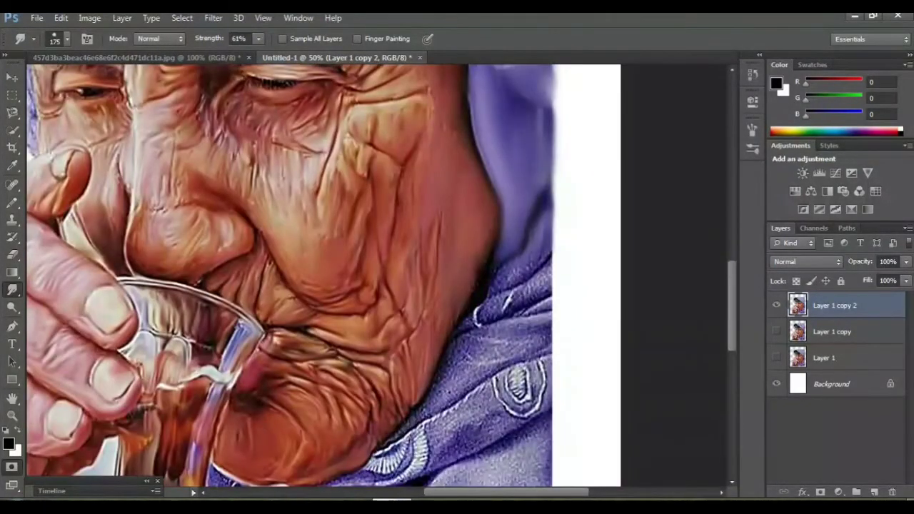
Step: Zoom in on the face and smooth the scarf texture beside the hat tip
key(ctrl+0)
key(ctrl+plus)
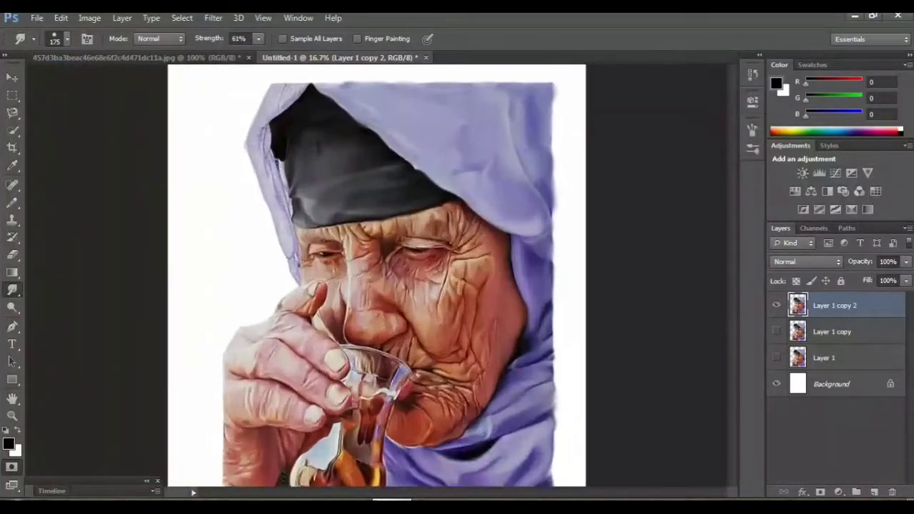
key(ctrl+plus)
key(ctrl+plus)
key(ctrl+plus)
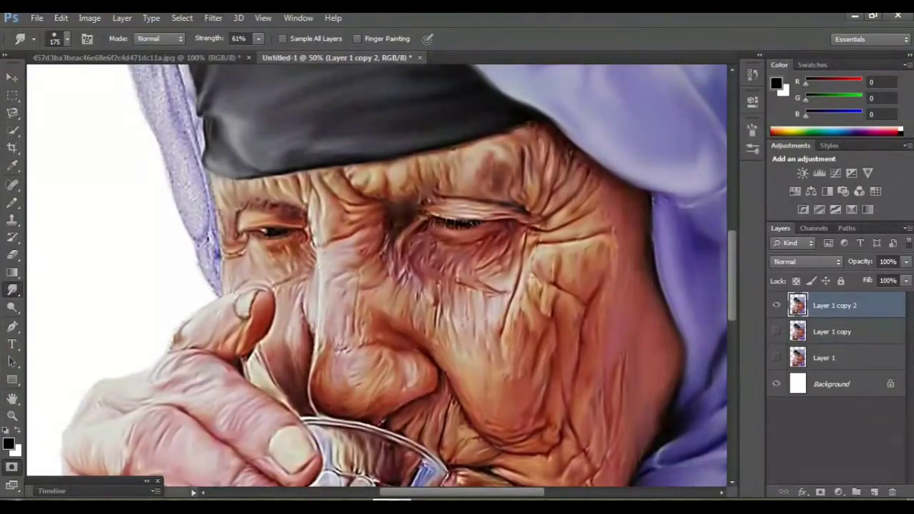
scroll(377, 275, up, 3)
scroll(377, 275, up, 3)
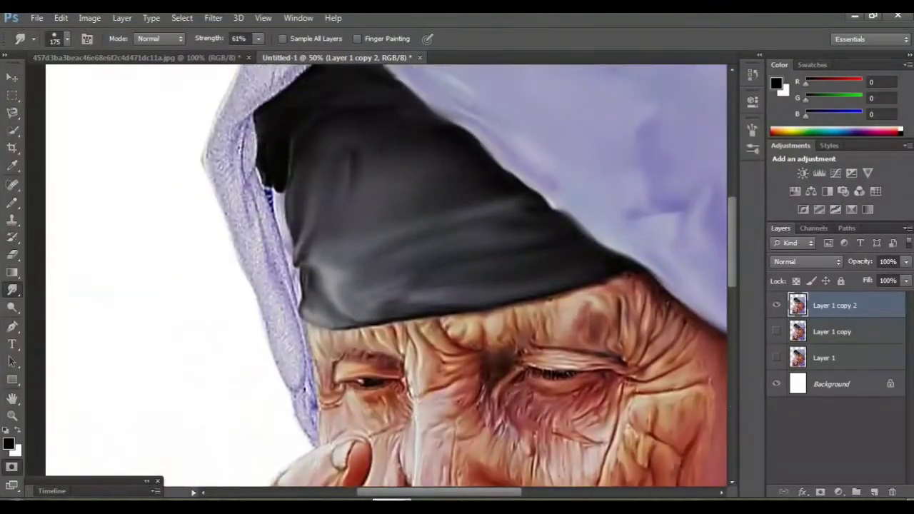
scroll(377, 275, up, 3)
scroll(377, 275, up, 2)
mouse_move(307, 150)
mouse_down()
mouse_move(337, 113)
mouse_move(249, 118)
mouse_move(229, 193)
mouse_move(286, 168)
mouse_move(228, 204)
mouse_up()
Step: Smooth the textured scarf edge running beside the hat down to the cheek
scroll(386, 275, down, 2)
drag(253, 142, 250, 171)
drag(207, 146, 261, 282)
mouse_move(253, 247)
mouse_down()
mouse_move(267, 200)
mouse_move(298, 334)
mouse_move(298, 406)
mouse_up()
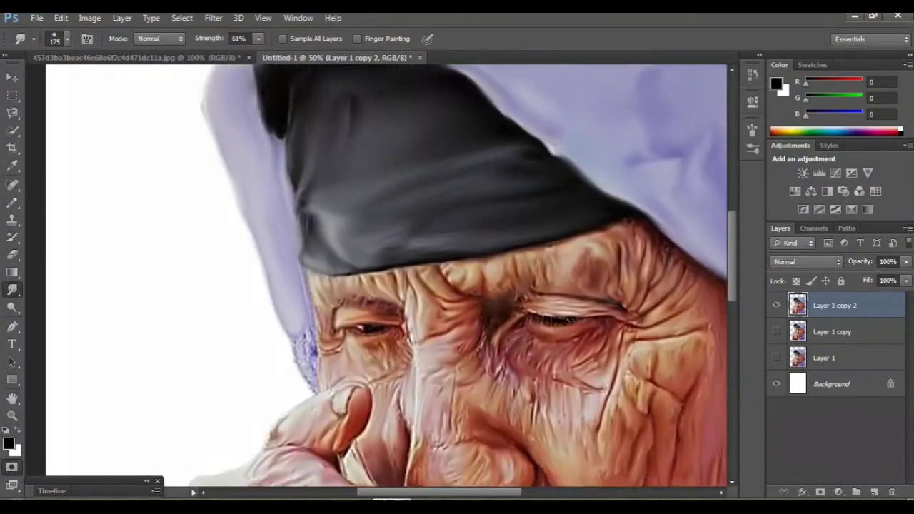
scroll(300, 411, down, 3)
drag(313, 318, 314, 375)
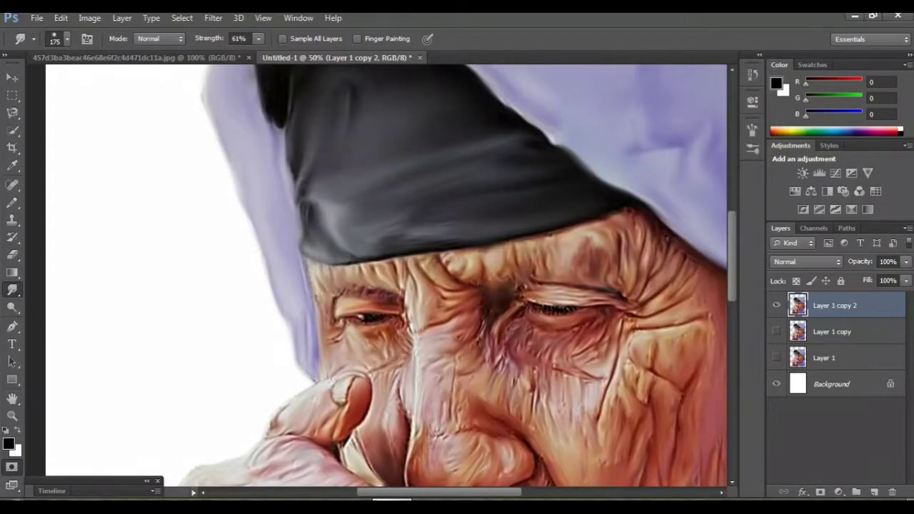
Step: Smear the dark bottom-left texture out into the margin
scroll(386, 275, down, 2)
scroll(385, 274, down, 7)
scroll(386, 275, down, 3)
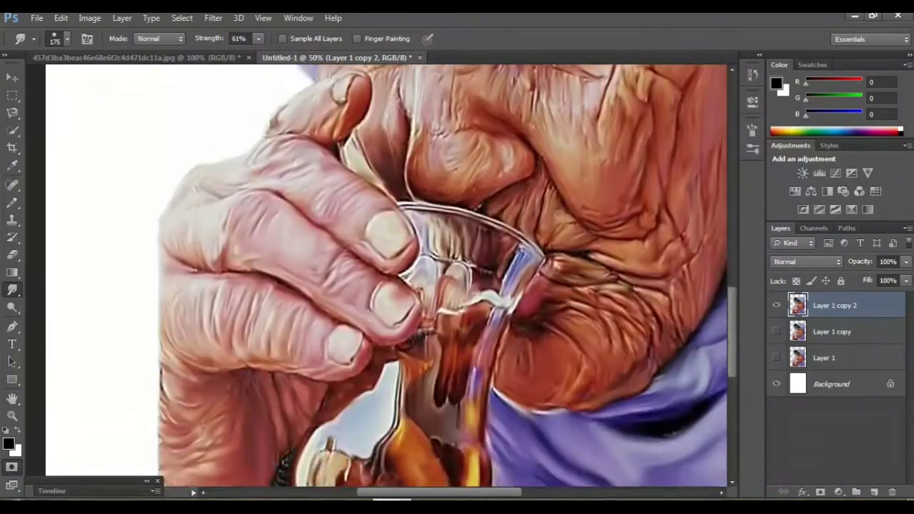
scroll(386, 275, down, 4)
scroll(385, 275, down, 2)
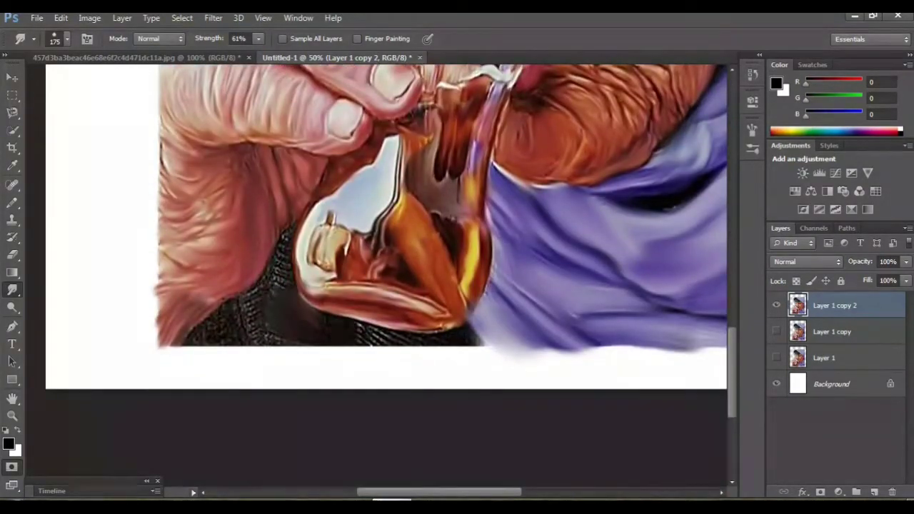
mouse_move(257, 311)
mouse_down()
mouse_move(208, 339)
mouse_move(192, 370)
mouse_move(364, 343)
mouse_move(493, 346)
mouse_up()
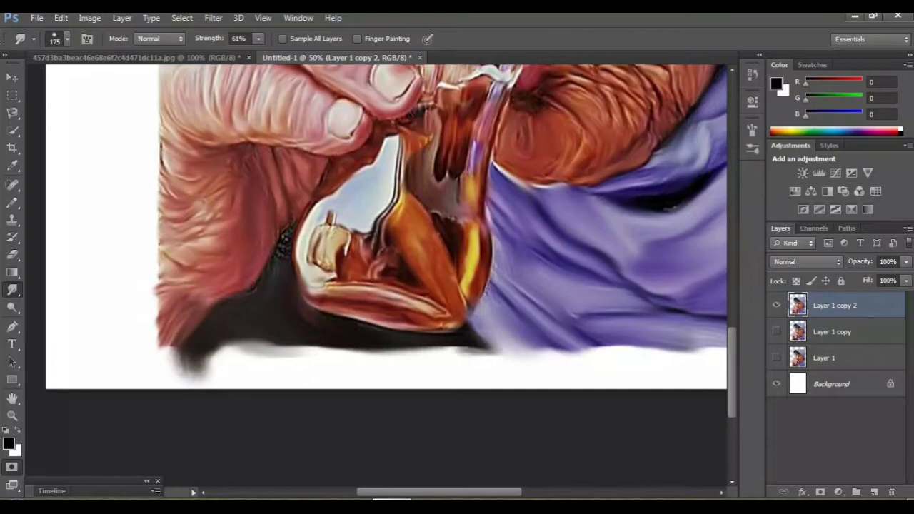
Step: Shrink the brush to 90 and duplicate Layer 1 copy 2 as Layer 1 copy 3
key(bracketleft)
key(bracketleft)
key(bracketleft)
key(ctrl+plus)
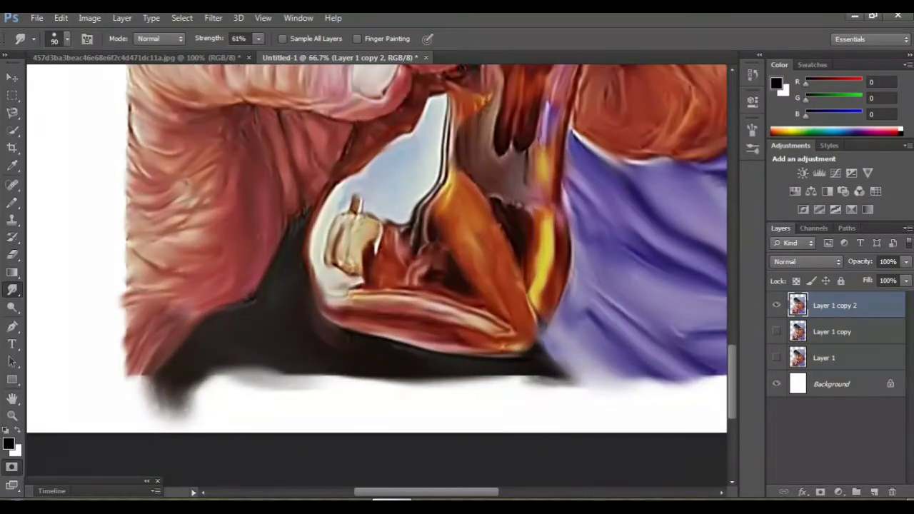
key(ctrl+minus)
key(ctrl+minus)
key(ctrl+minus)
key(ctrl+minus)
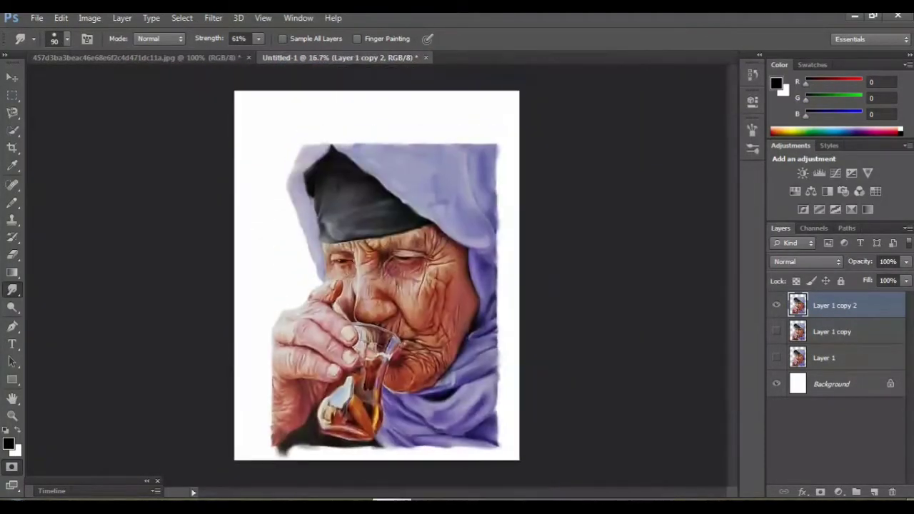
key(ctrl+plus)
key(ctrl+plus)
drag(835, 305, 874, 492)
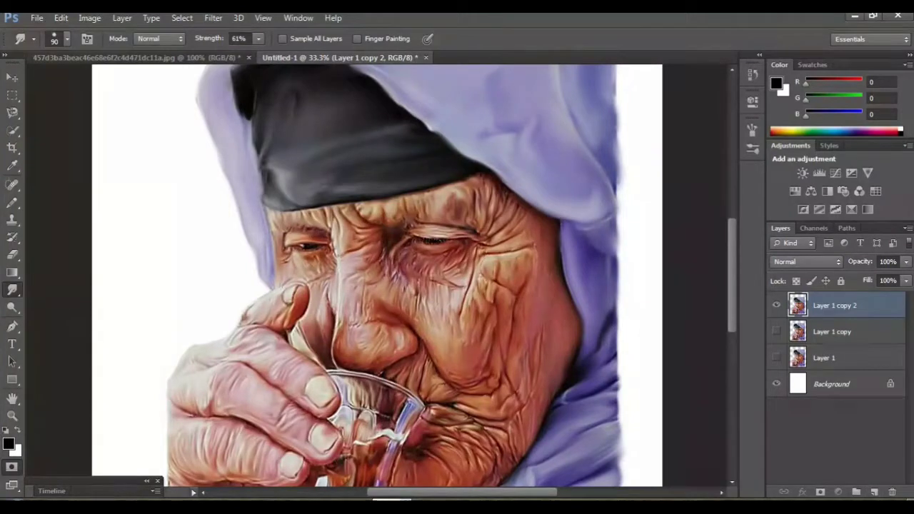
drag(835, 305, 874, 492)
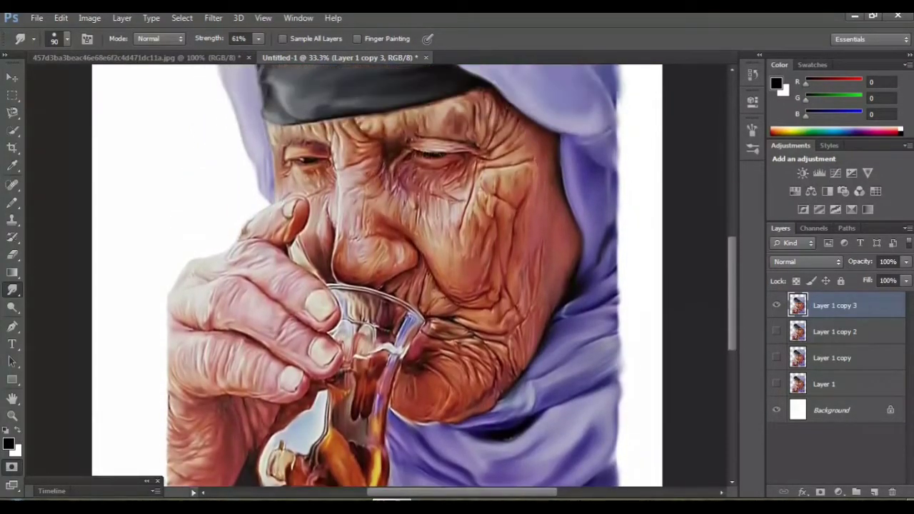
Step: Add an empty Layer 2 below Layer 1 copy 3, select it, and switch to the Brush tool
scroll(377, 275, up, 2)
scroll(377, 275, up, 2)
scroll(377, 275, up, 1)
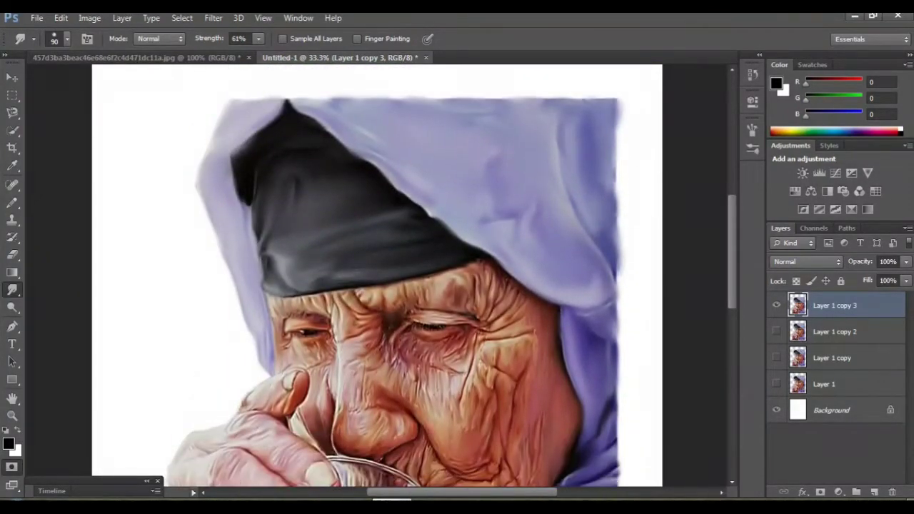
scroll(396, 280, down, 1)
key(ctrl+minus)
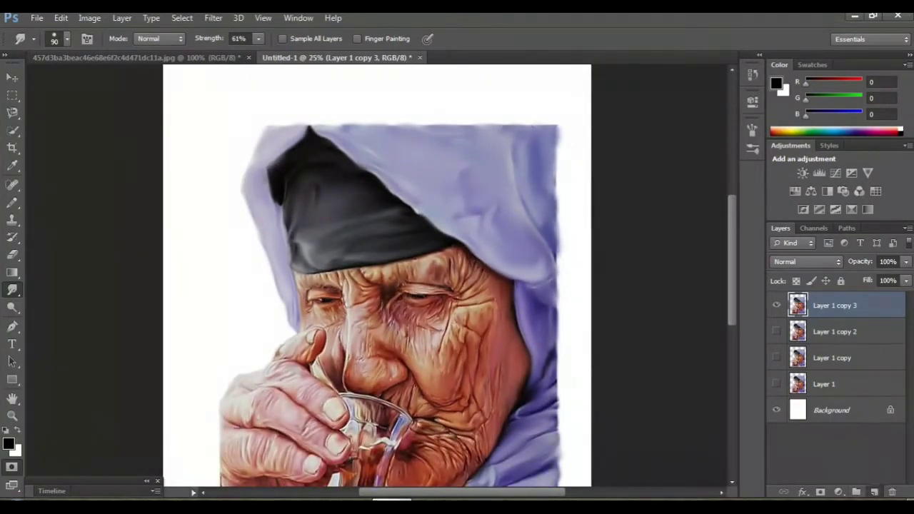
click(874, 492)
drag(833, 331, 833, 302)
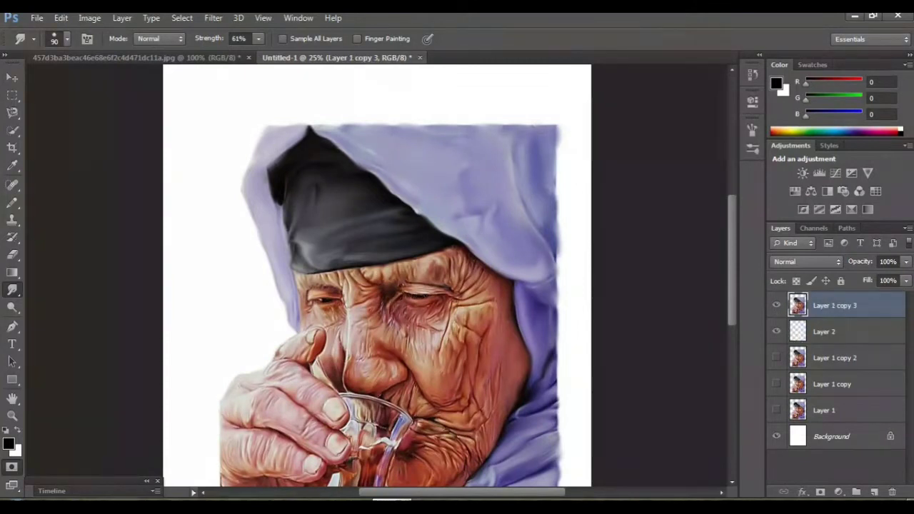
key(q)
click(833, 331)
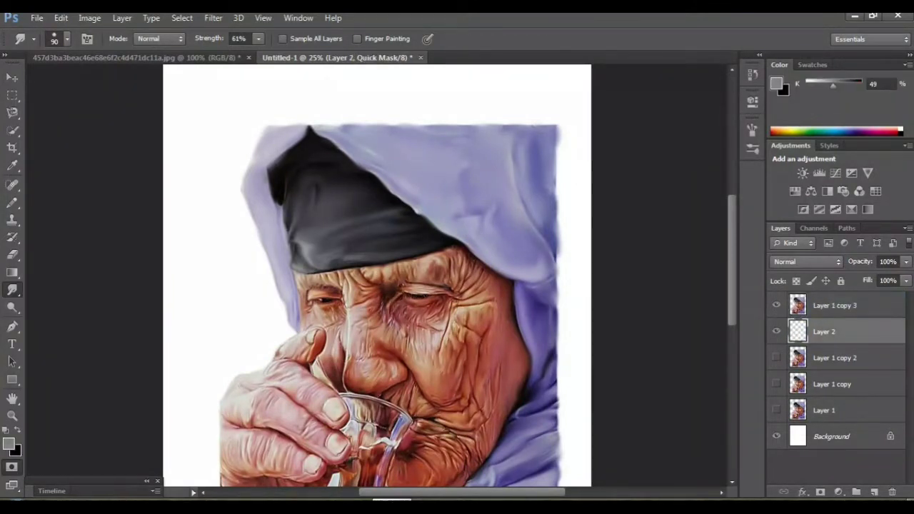
key(b)
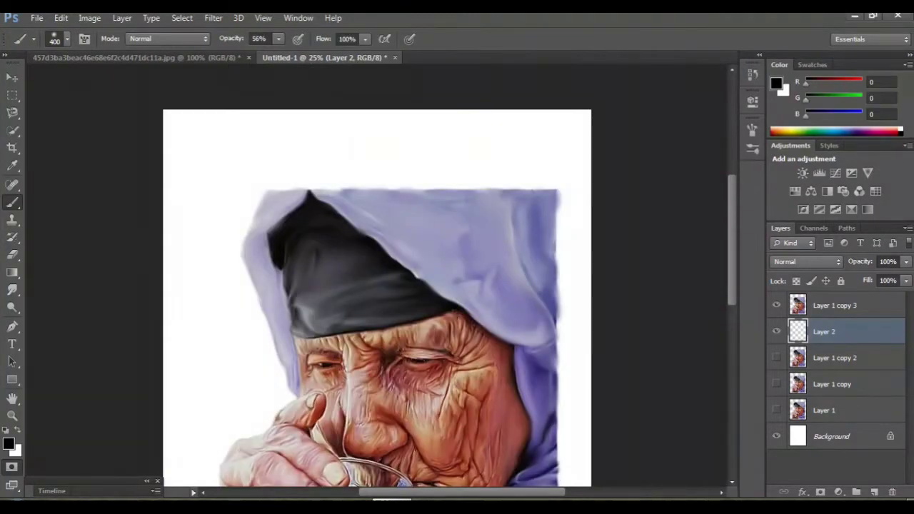
Step: Choose a soft 300 px brush tip
click(67, 39)
scroll(85, 175, down, 3)
scroll(86, 175, down, 3)
double_click(48, 205)
scroll(448, 276, down, 2)
scroll(448, 275, down, 3)
scroll(448, 276, down, 2)
scroll(377, 275, up, 2)
scroll(377, 275, up, 3)
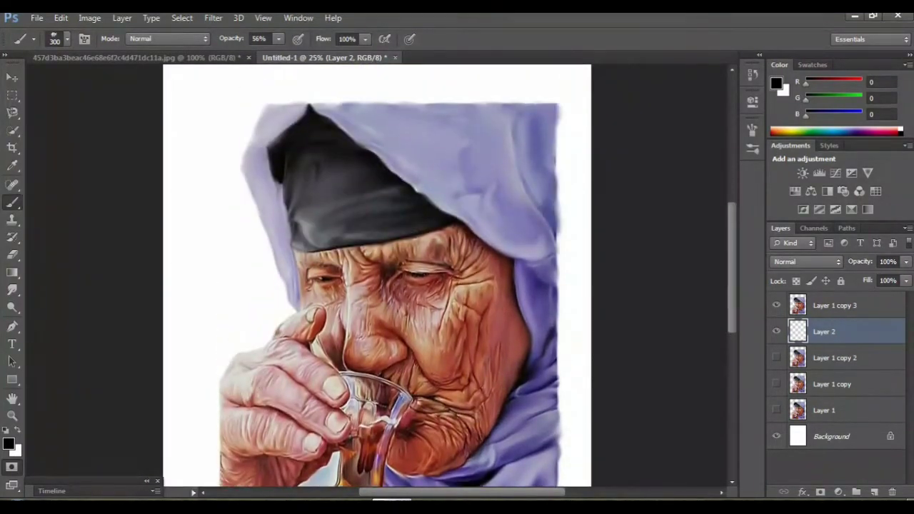
Step: Sample the hood's lavender colour and enlarge the brush to 700 px
alt+click(433, 139)
scroll(376, 275, up, 1)
scroll(377, 275, up, 2)
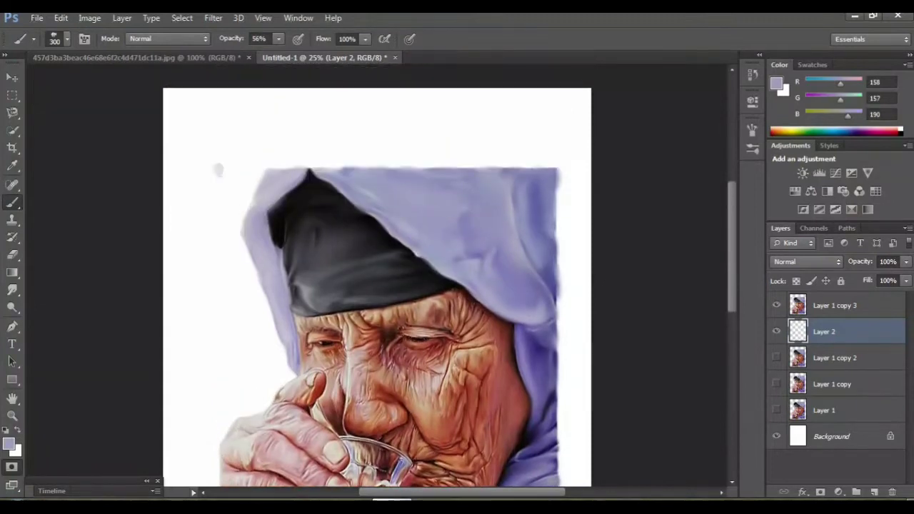
key(bracketright)
key(bracketright)
Step: Paint lavender clouds left of the hood, in the upper left and down the left edge
drag(275, 157, 179, 249)
drag(214, 199, 178, 136)
drag(257, 164, 192, 121)
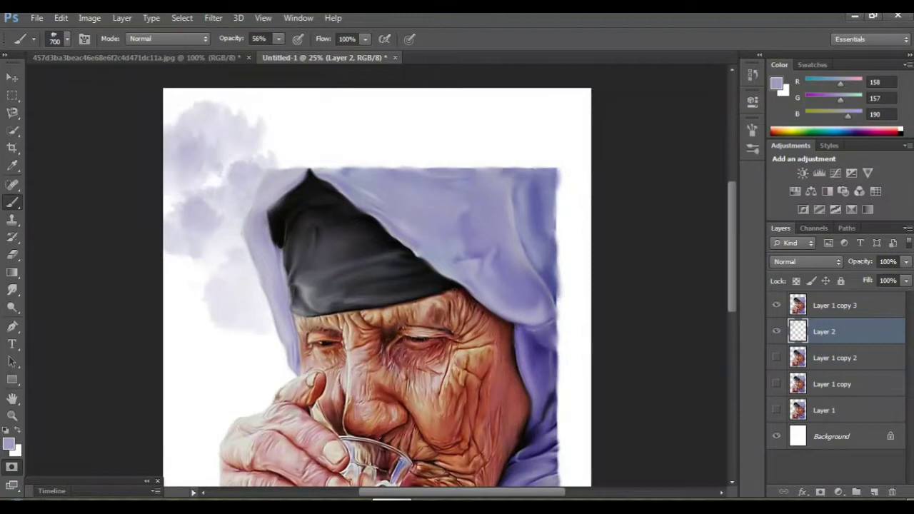
drag(243, 150, 185, 107)
scroll(377, 275, down, 5)
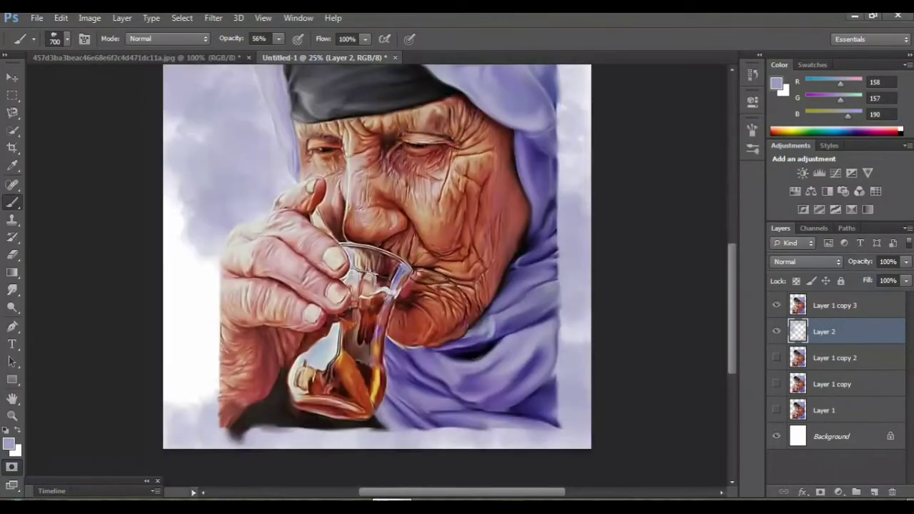
drag(214, 314, 179, 235)
drag(214, 285, 171, 171)
drag(186, 221, 189, 371)
drag(193, 329, 193, 446)
drag(200, 346, 193, 421)
Step: Add lavender strokes left and right of the hood and deepen the sky across the top
scroll(377, 275, up, 2)
scroll(377, 276, up, 4)
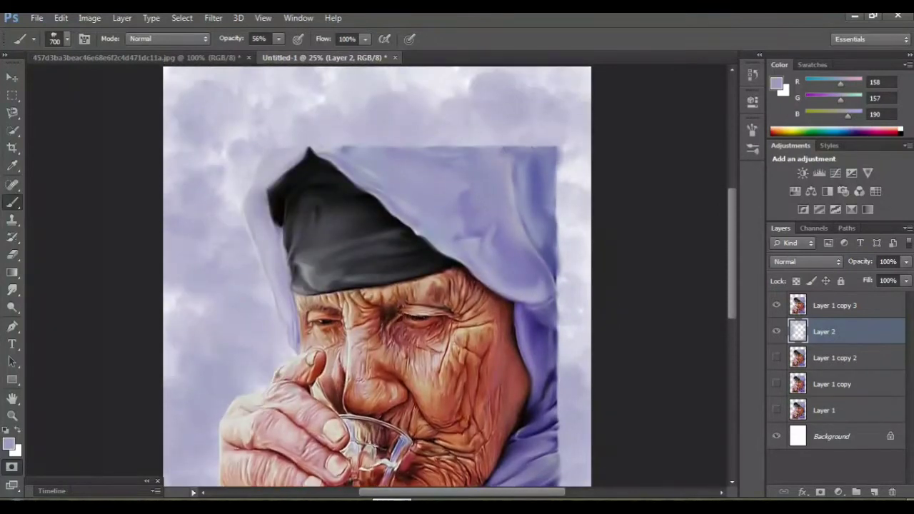
drag(250, 257, 193, 136)
scroll(376, 275, up, 2)
scroll(376, 275, down, 1)
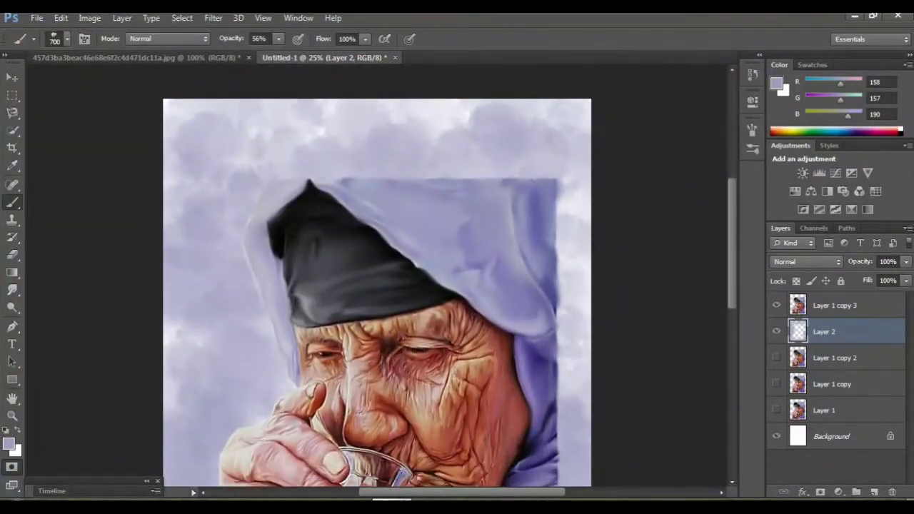
drag(571, 264, 570, 172)
drag(469, 112, 250, 143)
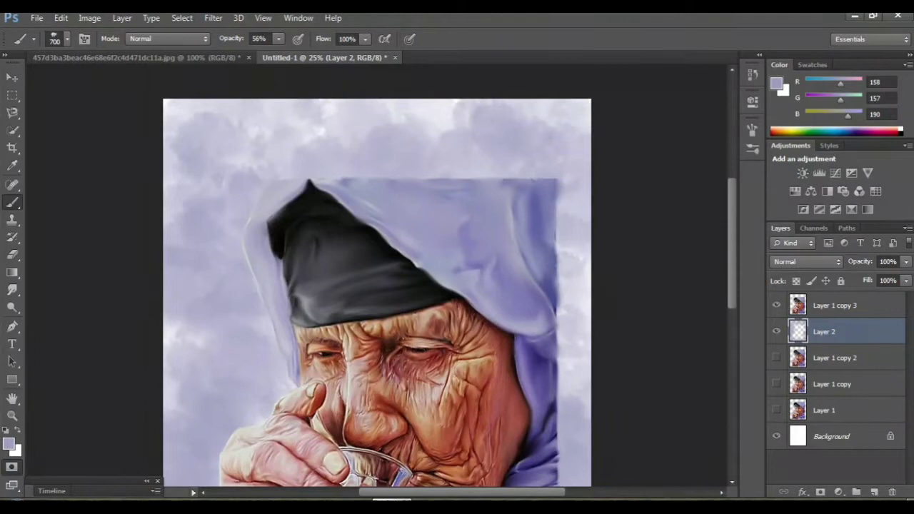
scroll(377, 276, down, 3)
scroll(377, 275, down, 4)
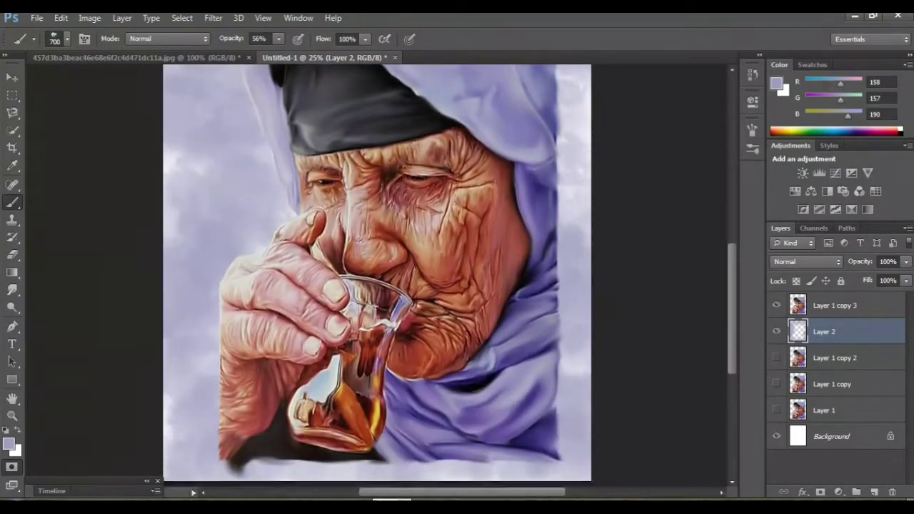
scroll(377, 276, down, 4)
scroll(377, 275, up, 4)
scroll(377, 275, up, 6)
scroll(377, 285, up, 3)
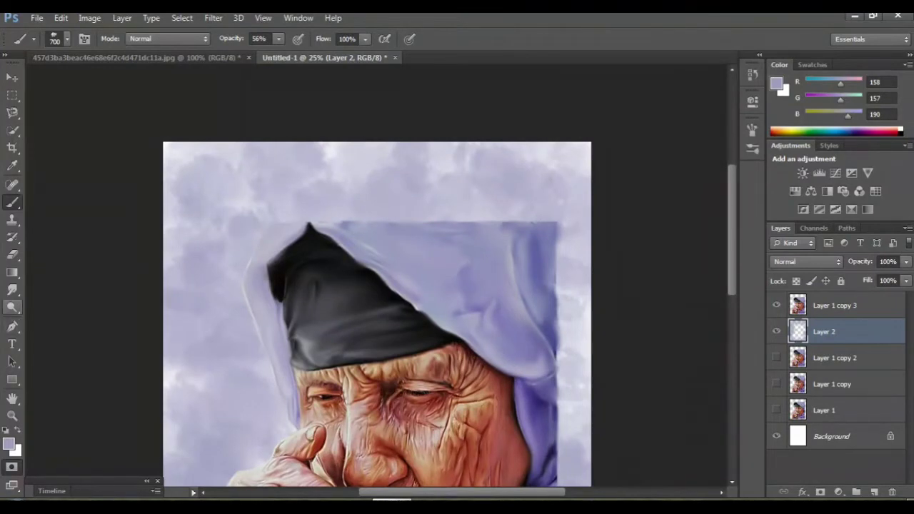
Step: Smudge the lavender background strokes on Layer 2 into an even wash, zooming in and out to check
click(13, 289)
drag(12, 289, 61, 312)
key(ctrl+plus)
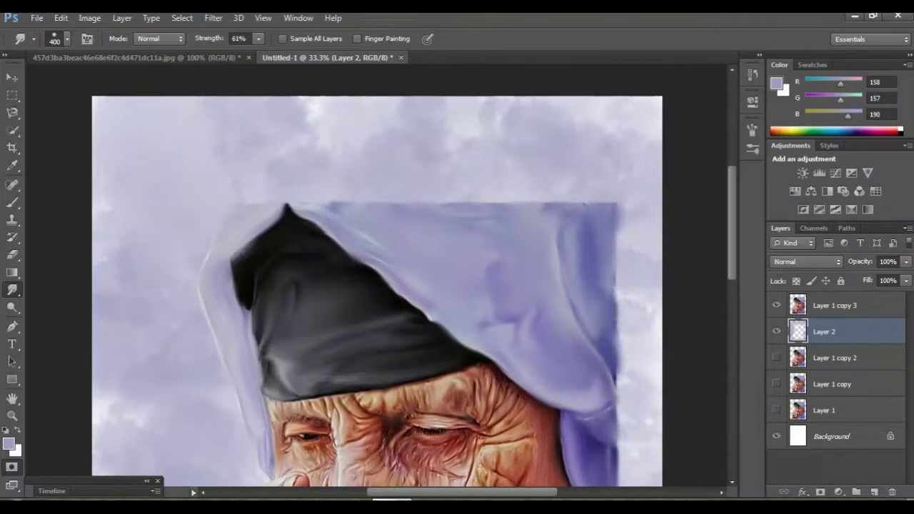
scroll(377, 276, down, 8)
scroll(377, 275, up, 3)
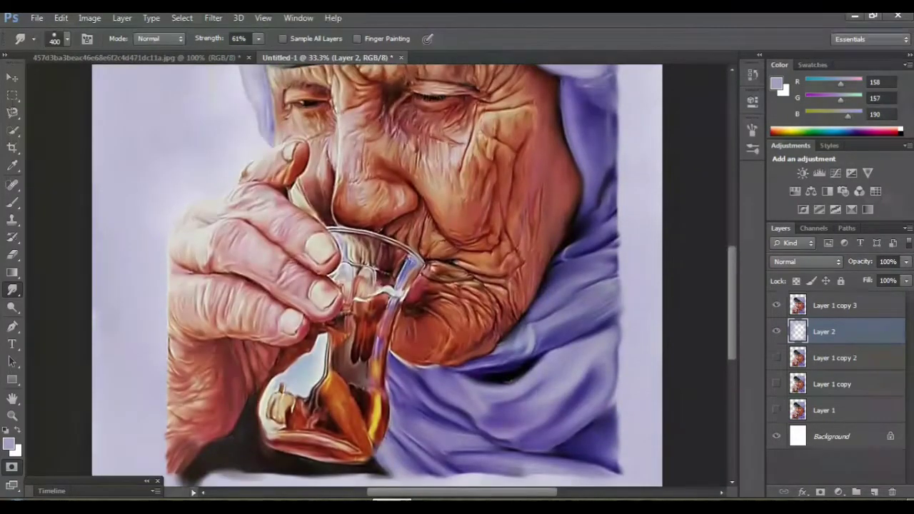
scroll(377, 275, up, 2)
scroll(377, 276, up, 2)
scroll(377, 275, up, 2)
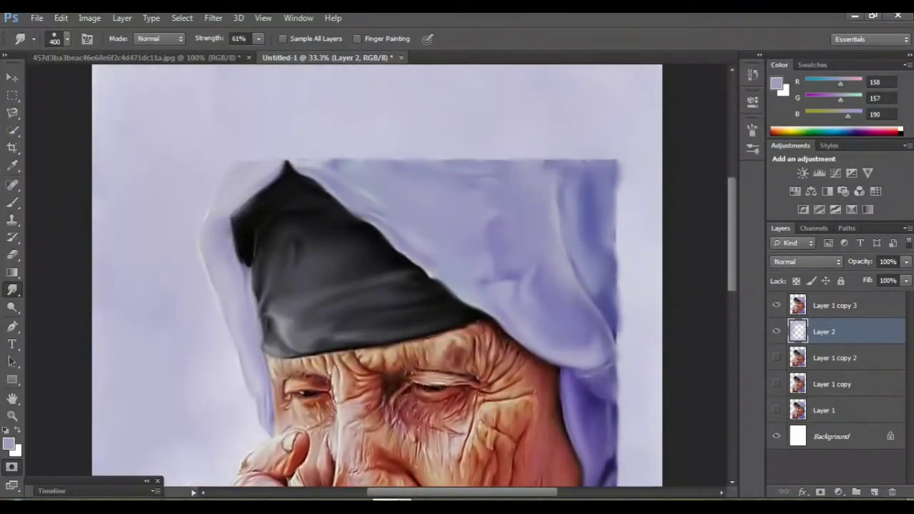
key(ctrl+minus)
key(ctrl+minus)
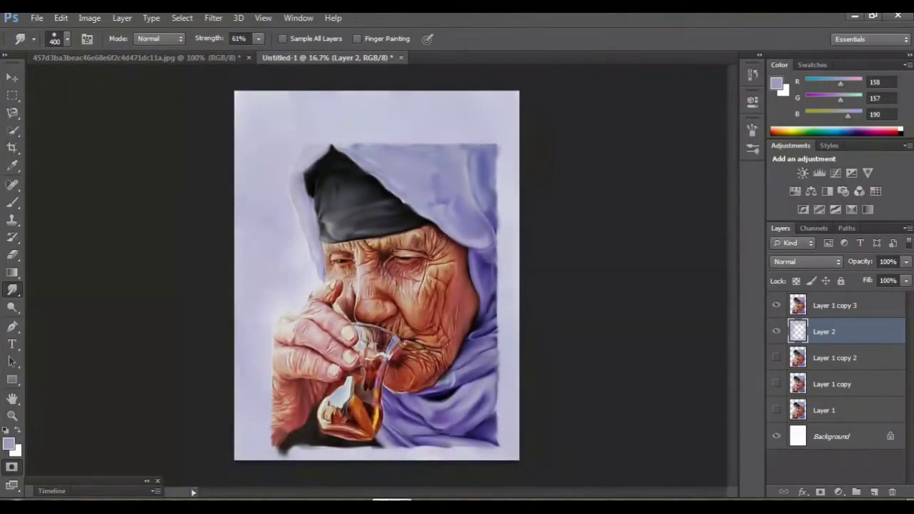
key(ctrl+plus)
key(ctrl+minus)
Step: Make Layer 1 copy 3 active, exit Quick Mask and zoom in on the hand
key(q)
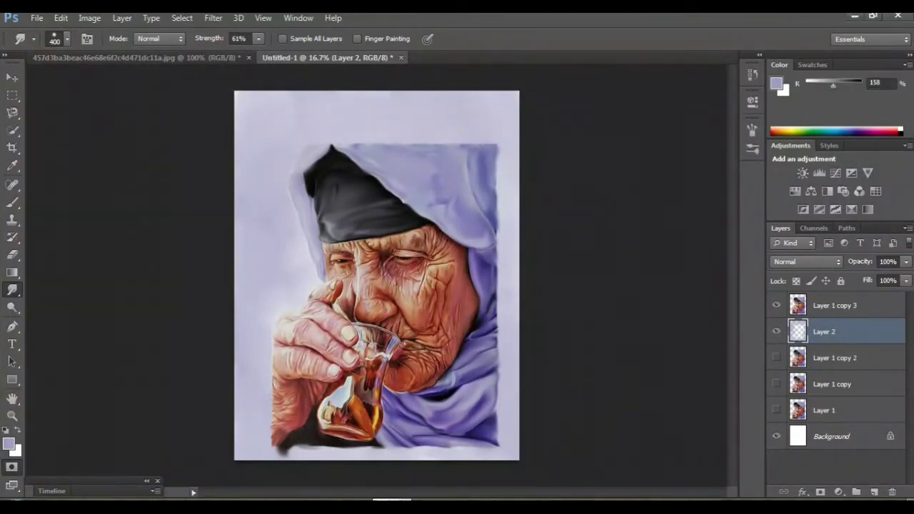
click(835, 305)
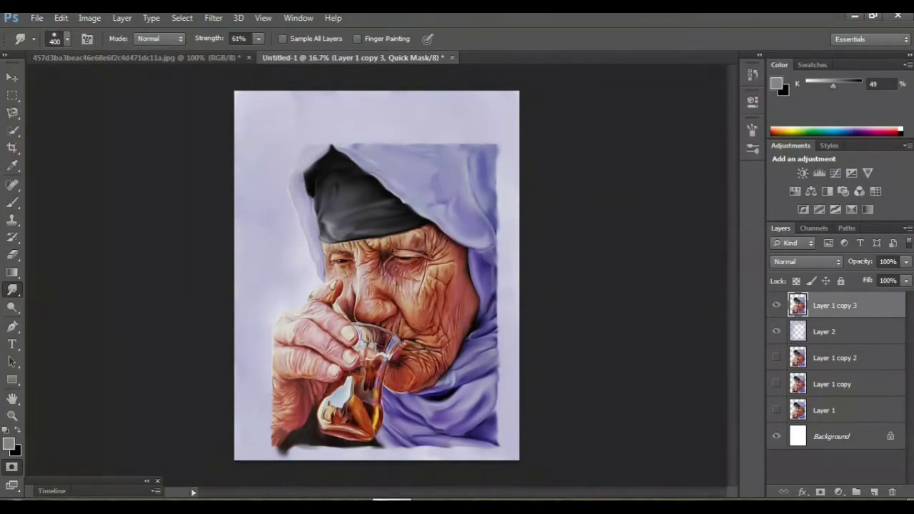
key(ctrl+plus)
key(ctrl+plus)
key(ctrl+plus)
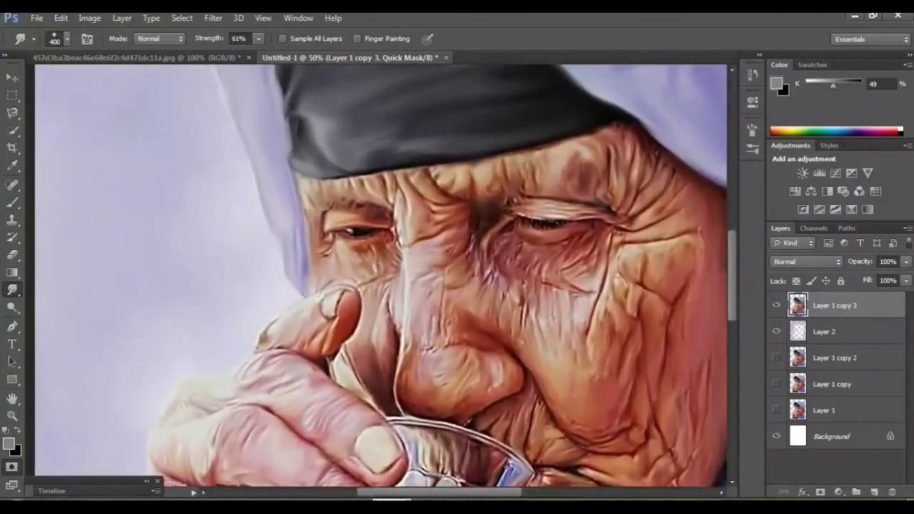
scroll(381, 275, down, 2)
scroll(381, 274, down, 2)
scroll(380, 275, left, 1)
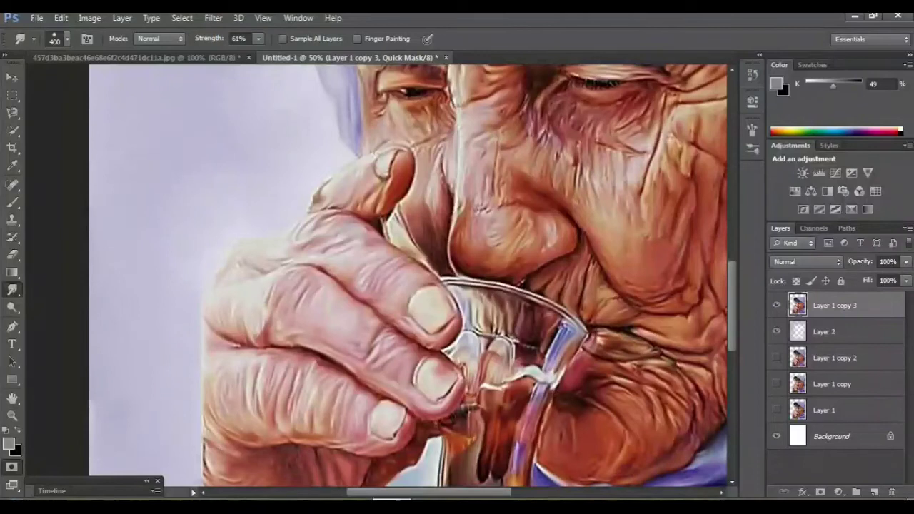
key(q)
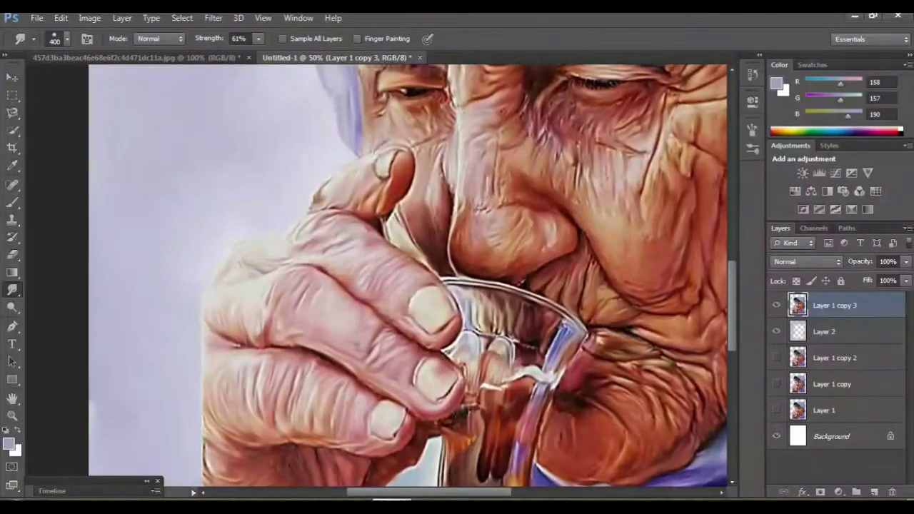
scroll(413, 275, down, 2)
scroll(412, 276, down, 1)
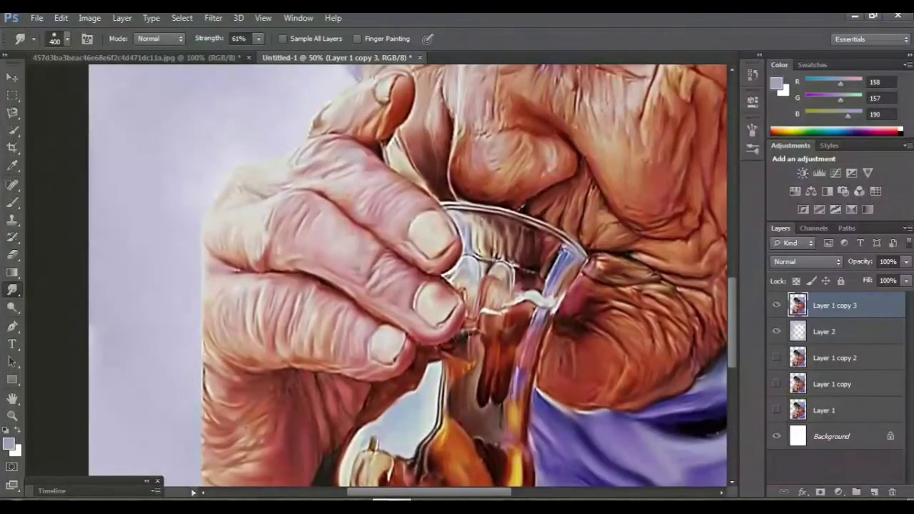
scroll(375, 271, up, 1)
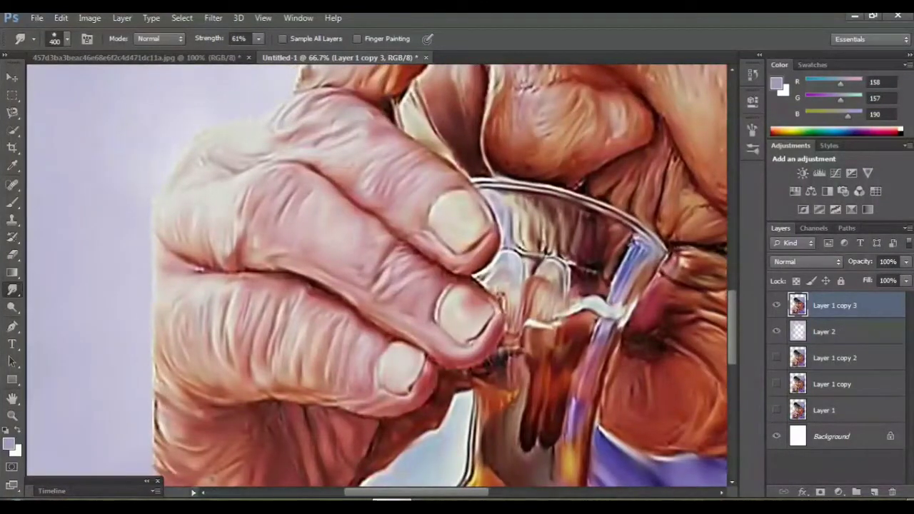
scroll(377, 275, left, 3)
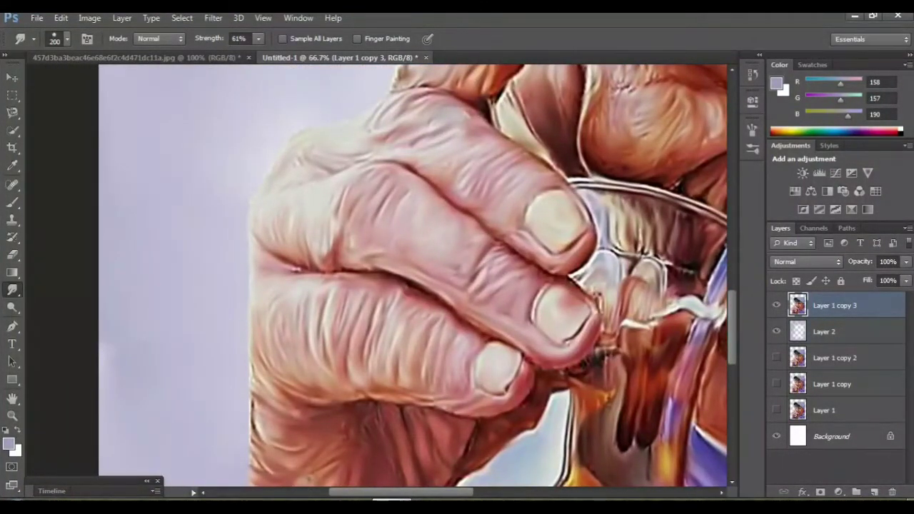
Step: Smudge the hand's left edge into the lavender background at 61% strength
drag(284, 214, 239, 264)
drag(292, 250, 239, 300)
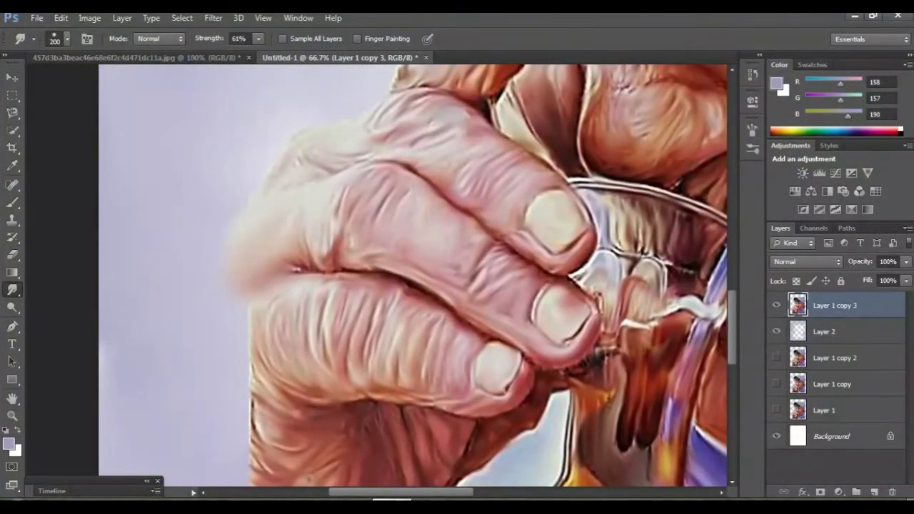
scroll(413, 275, down, 2)
mouse_move(264, 239)
mouse_down()
mouse_move(246, 300)
mouse_move(250, 364)
mouse_up()
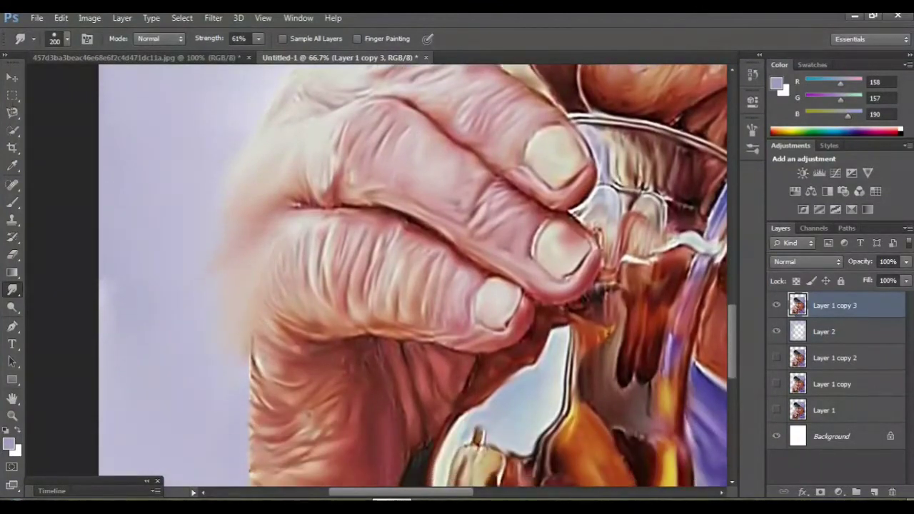
scroll(413, 276, down, 4)
drag(275, 225, 247, 278)
drag(264, 239, 218, 300)
drag(285, 260, 214, 350)
drag(292, 307, 214, 396)
Step: Smear the hand's lower-left edge and the pink smear below it, then zoom out to check
scroll(412, 275, down, 3)
drag(278, 303, 207, 378)
drag(264, 361, 215, 453)
drag(257, 371, 211, 428)
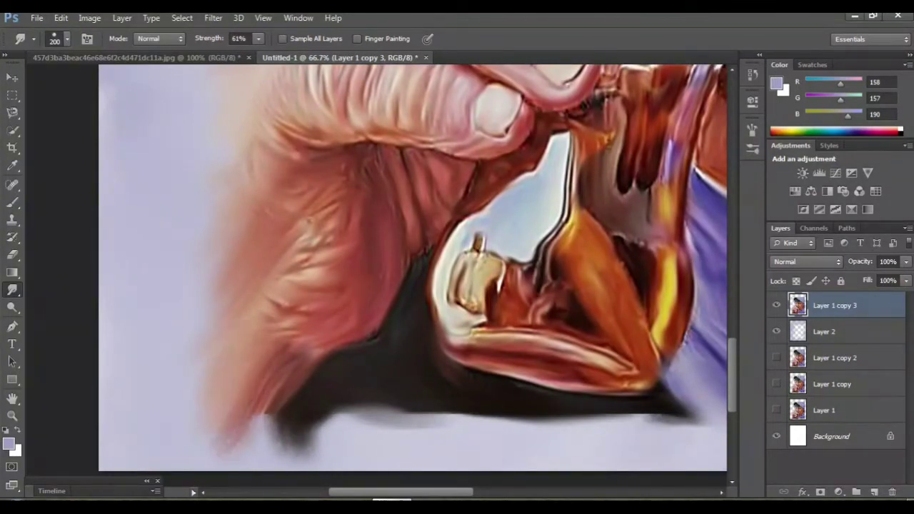
key(ctrl+minus)
key(ctrl+minus)
key(ctrl+minus)
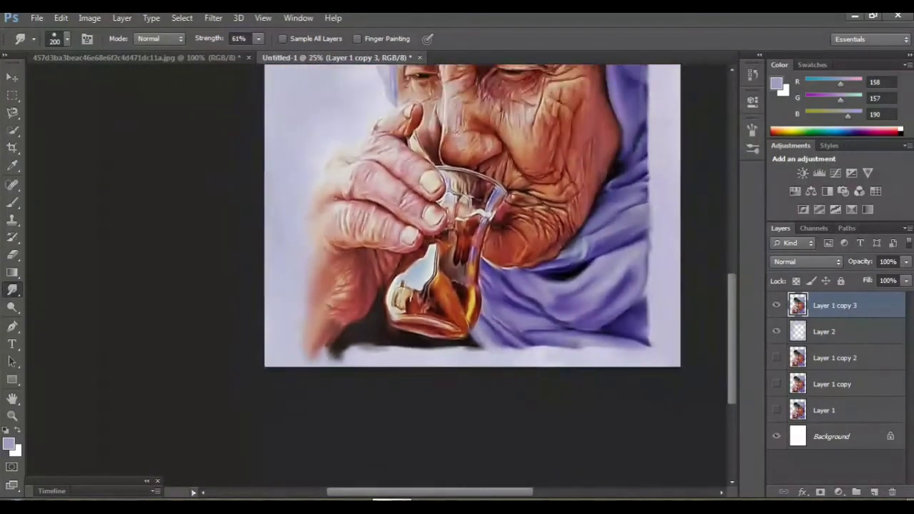
key(ctrl+minus)
key(ctrl+plus)
key(ctrl+plus)
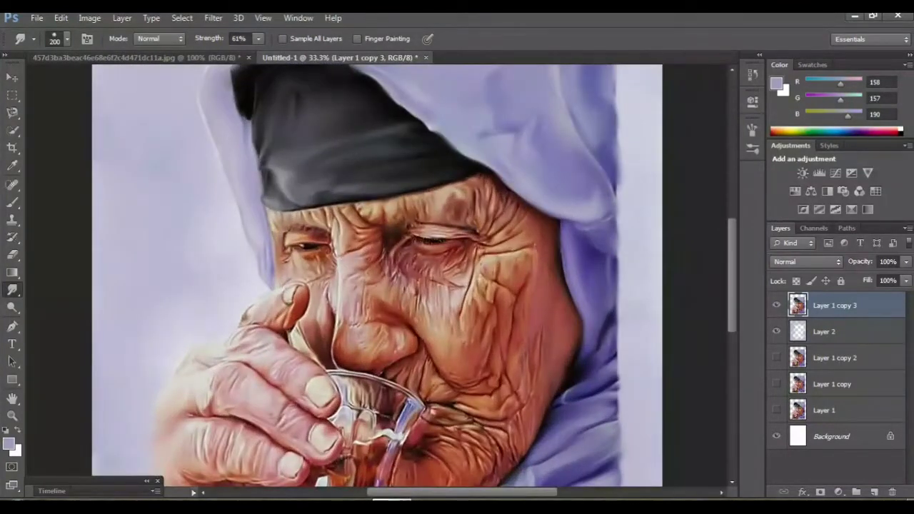
Step: Smudge the shadow under the glass sideways and pull the purple cloth tip toward the lower right
scroll(377, 275, down, 3)
scroll(376, 275, down, 4)
mouse_move(250, 427)
mouse_down()
mouse_move(207, 434)
mouse_move(260, 433)
mouse_move(246, 435)
mouse_up()
scroll(623, 321, up, 1)
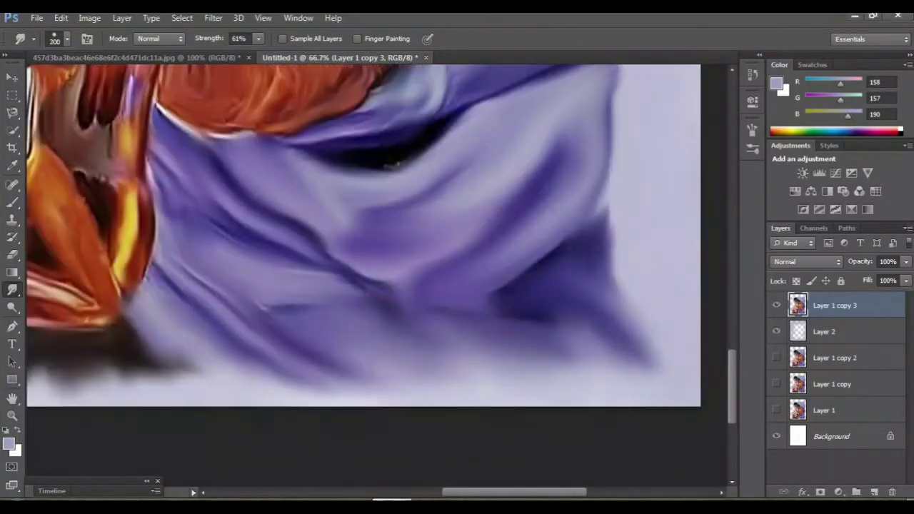
drag(563, 334, 642, 367)
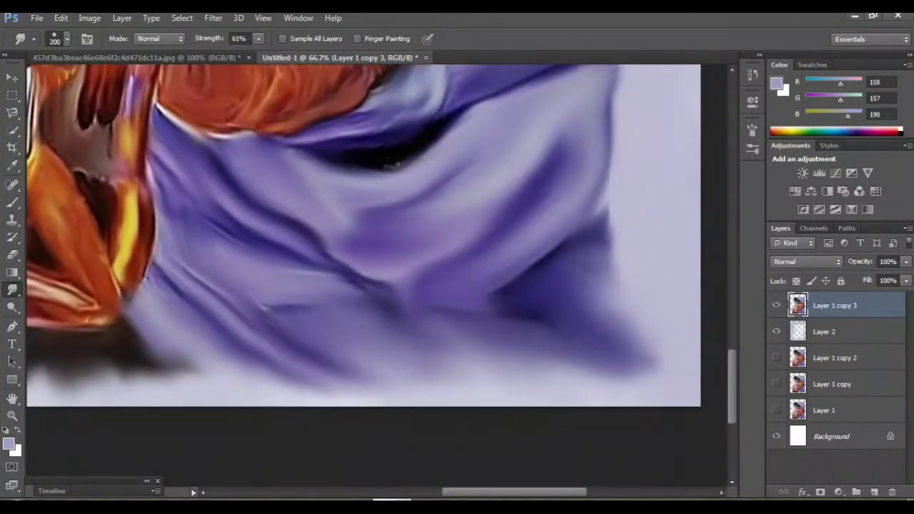
scroll(55, 144, down, 1)
key(ctrl+minus)
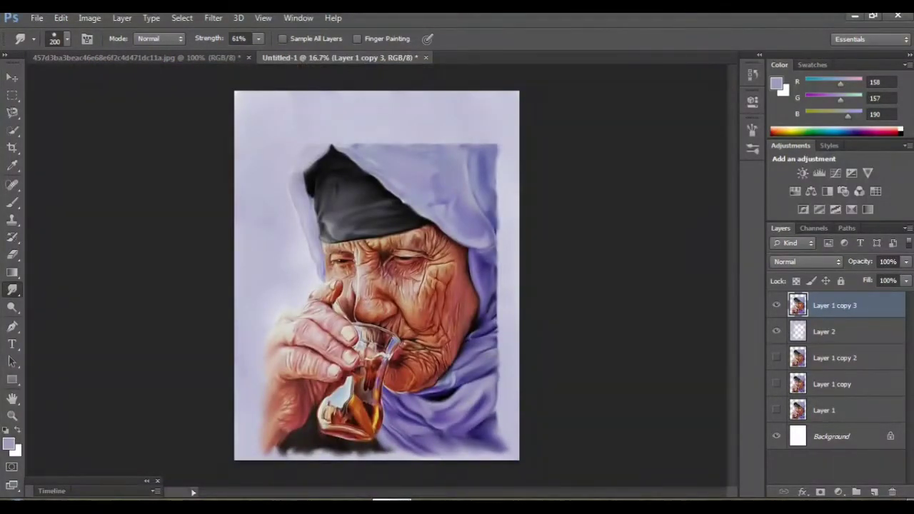
key(ctrl+plus)
key(ctrl+plus)
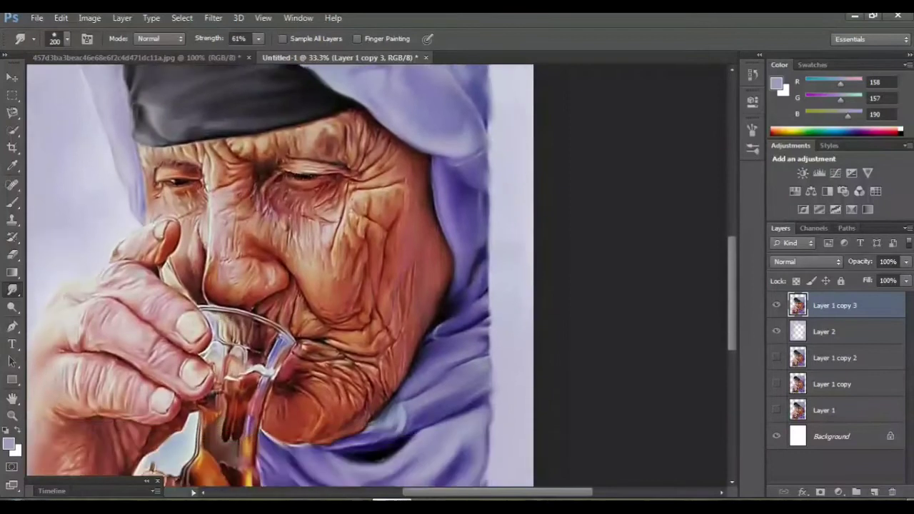
Step: Soften the lavender cloth at the lower right edge
scroll(278, 271, down, 2)
scroll(278, 271, down, 2)
mouse_move(471, 336)
mouse_down()
mouse_move(515, 371)
mouse_move(499, 350)
mouse_up()
drag(493, 303, 507, 336)
drag(482, 378, 521, 428)
mouse_move(486, 400)
mouse_down()
mouse_move(521, 428)
mouse_move(521, 451)
mouse_up()
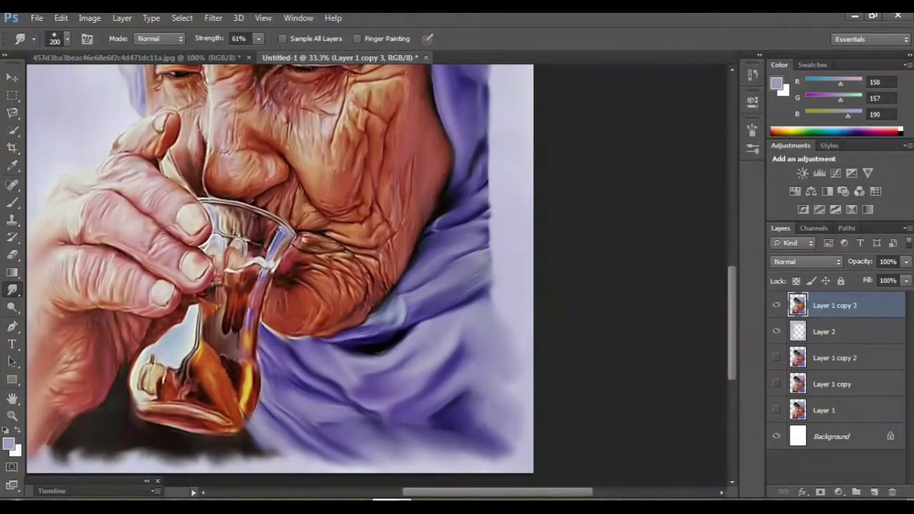
mouse_move(321, 250)
mouse_down()
mouse_move(257, 293)
mouse_move(257, 357)
mouse_up()
Step: Blend the cloth's right edge into the background with upward smudge strokes
drag(429, 365, 439, 431)
drag(425, 346, 439, 379)
drag(419, 299, 435, 335)
drag(425, 300, 447, 350)
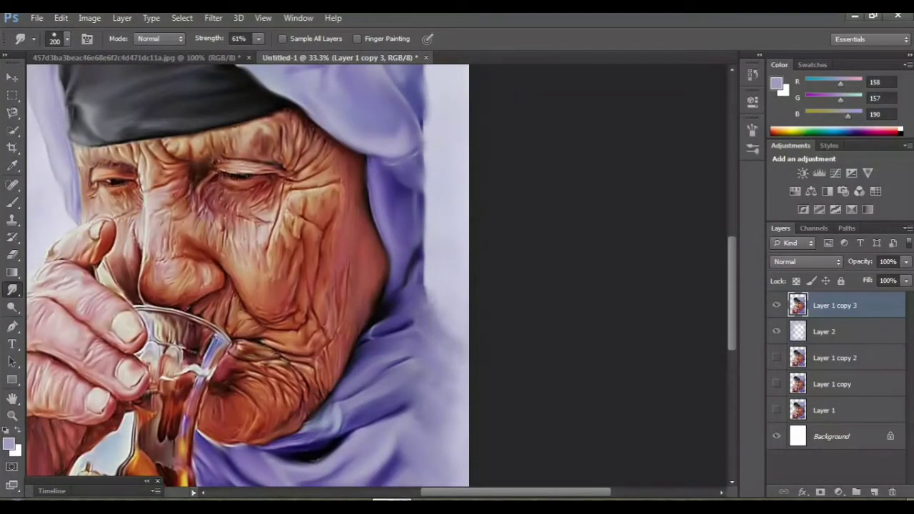
drag(429, 272, 450, 331)
drag(418, 257, 439, 314)
drag(424, 232, 457, 317)
mouse_move(418, 203)
mouse_down()
mouse_move(450, 271)
mouse_move(439, 342)
mouse_move(449, 372)
mouse_up()
scroll(428, 235, up, 3)
scroll(429, 236, up, 3)
mouse_move(417, 318)
mouse_down()
mouse_move(432, 357)
mouse_move(454, 379)
mouse_up()
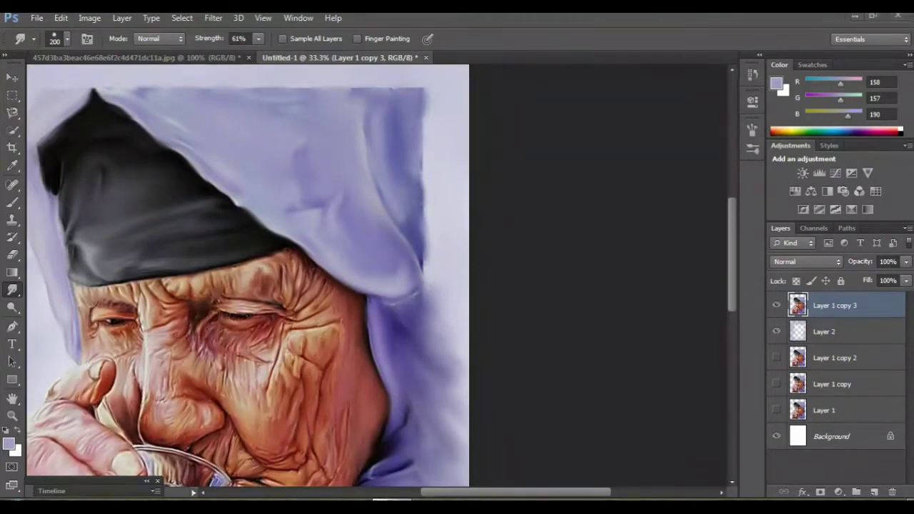
Step: Push the veil's right side and top-right corner out into the background
drag(425, 100, 453, 299)
drag(438, 178, 449, 224)
drag(418, 168, 446, 239)
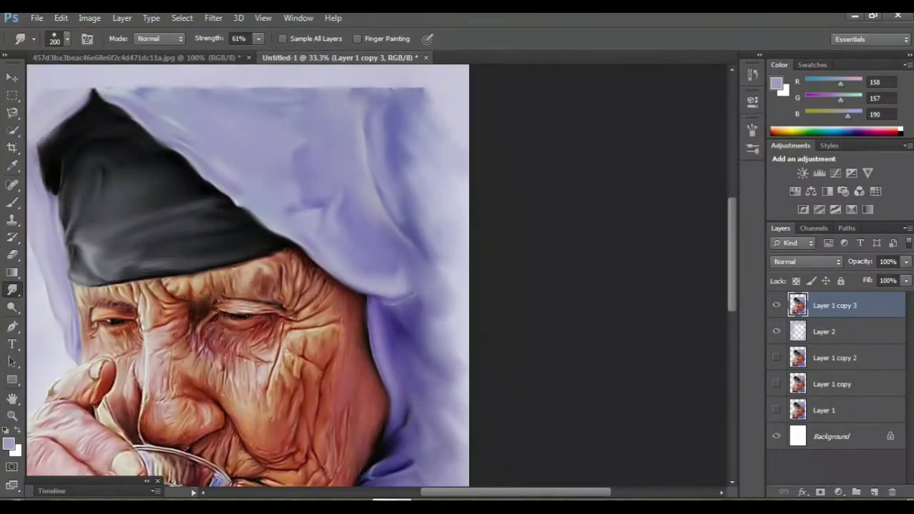
drag(427, 97, 457, 142)
mouse_move(421, 91)
mouse_down()
mouse_move(461, 139)
mouse_move(414, 153)
mouse_move(448, 140)
mouse_up()
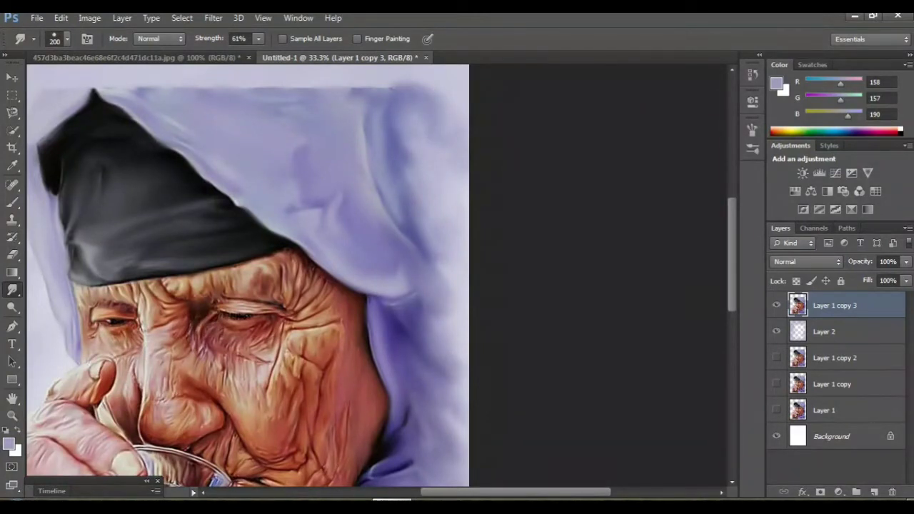
scroll(247, 276, up, 4)
scroll(247, 275, up, 1)
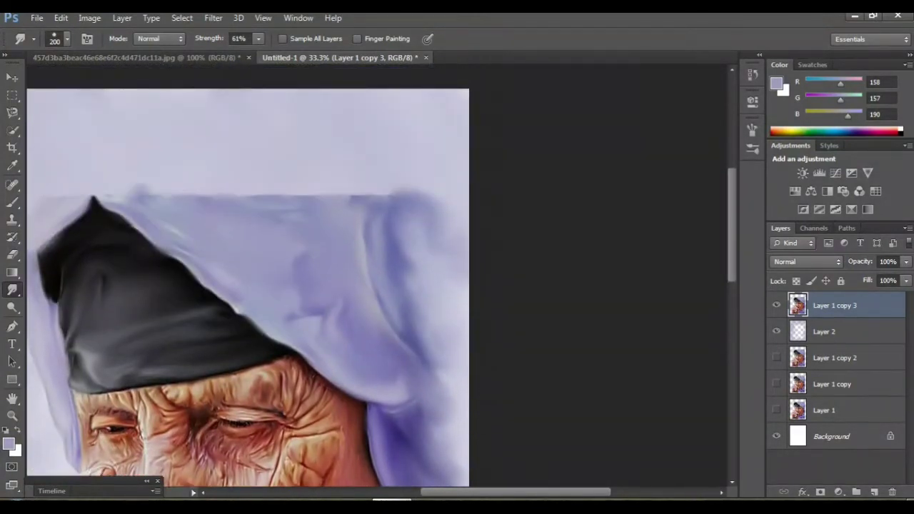
Step: Smudge the veil's top edge and purple folds, and blur the black hood's peak into the veil
mouse_move(175, 190)
mouse_down()
mouse_move(361, 193)
mouse_move(392, 211)
mouse_up()
mouse_move(354, 187)
mouse_down()
mouse_move(407, 207)
mouse_move(389, 236)
mouse_move(421, 230)
mouse_up()
drag(385, 186, 432, 204)
scroll(321, 285, left, 5)
scroll(321, 285, left, 1)
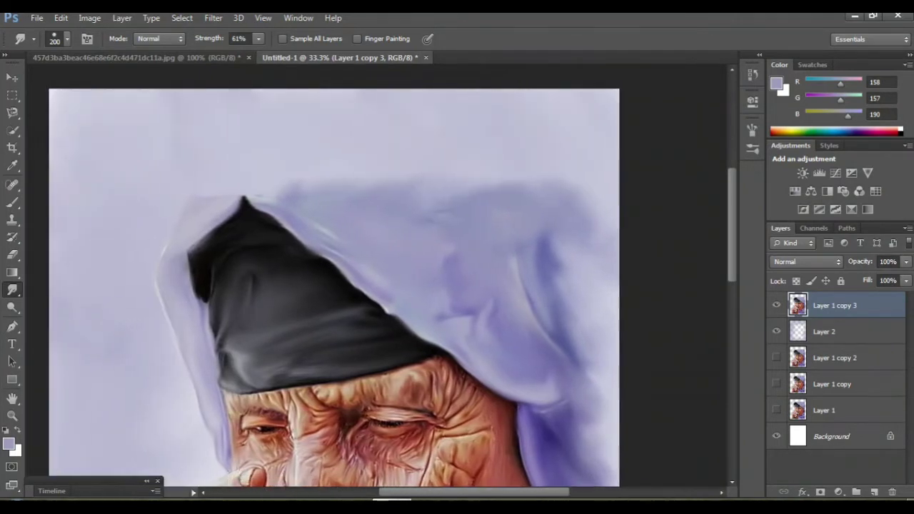
mouse_move(242, 203)
mouse_down()
mouse_move(289, 189)
mouse_move(275, 189)
mouse_move(306, 192)
mouse_up()
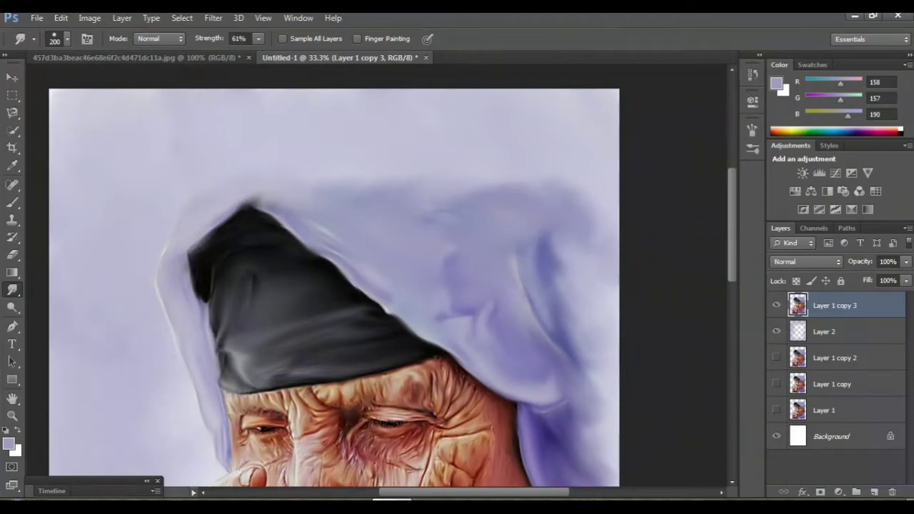
Step: Zoom out to review the whole painting and make Layer 2 active
key(ctrl+minus)
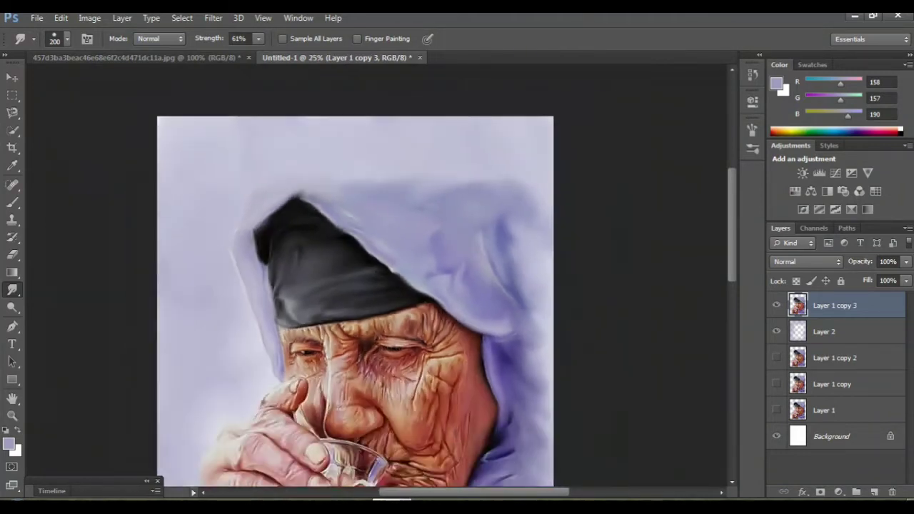
key(ctrl+minus)
key(ctrl+minus)
key(ctrl+plus)
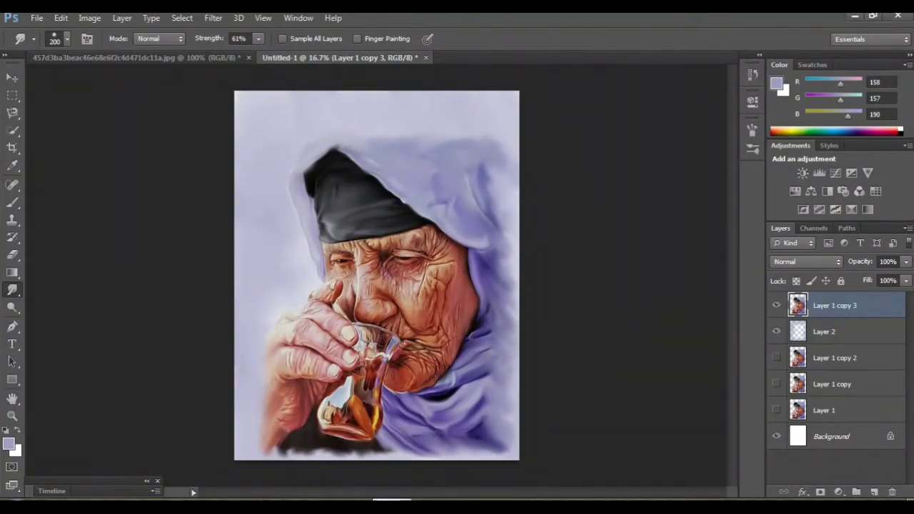
click(823, 332)
Step: Switch to the Brush tool and choose a painting brush tip
key(b)
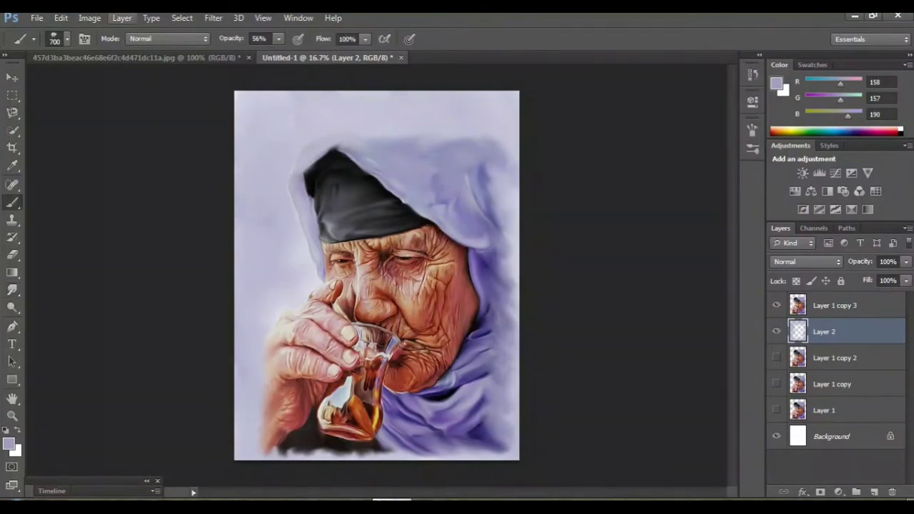
click(67, 39)
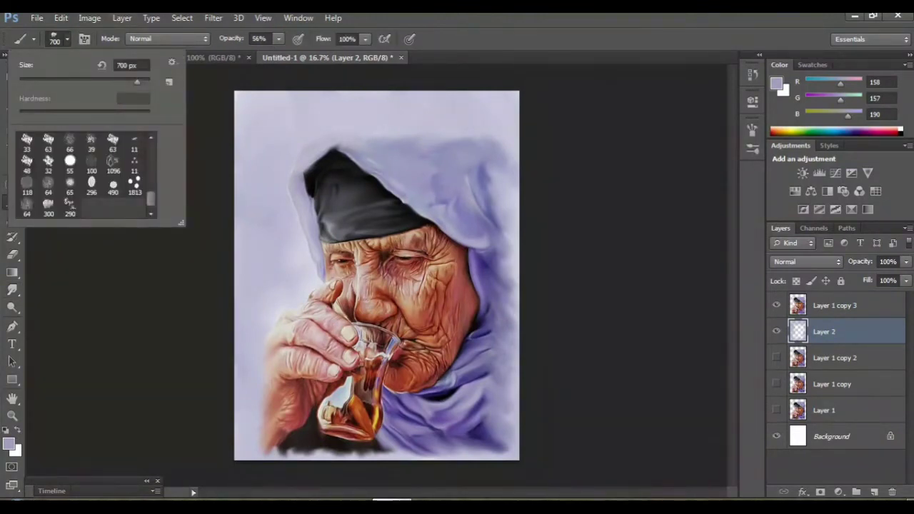
scroll(86, 175, up, 5)
click(112, 142)
key(Return)
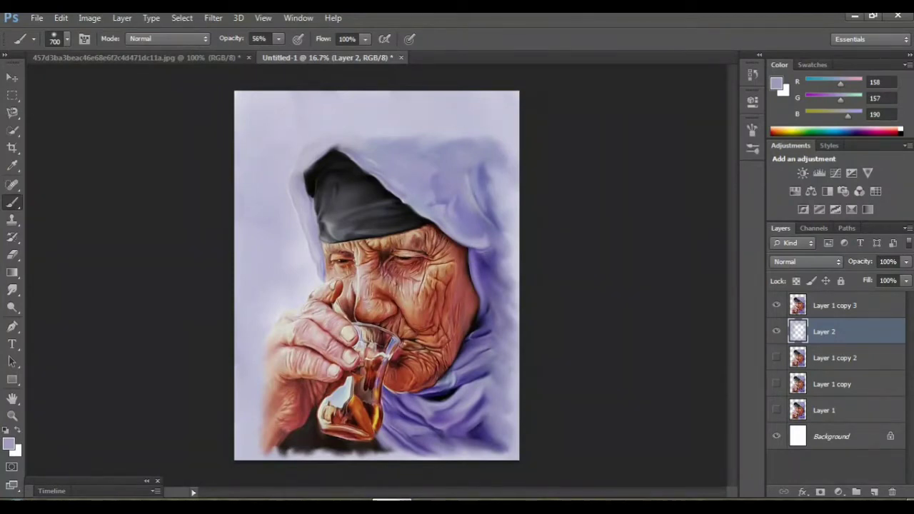
Step: Set dark purple and dab it into the bottom-left corner and along the hand
alt+click(503, 446)
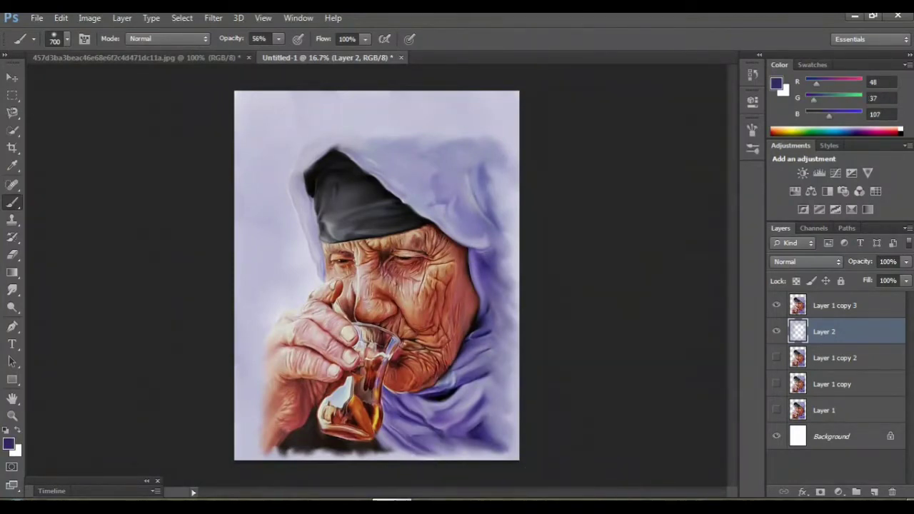
click(275, 432)
click(258, 376)
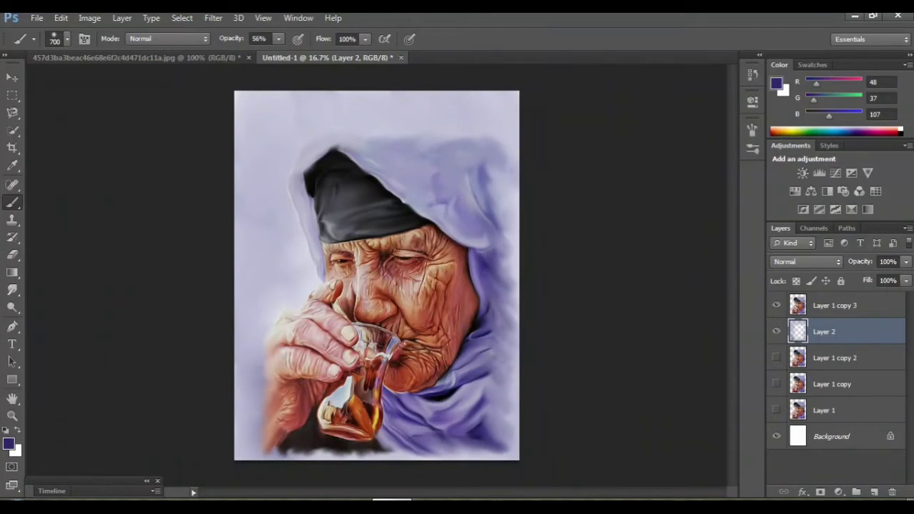
click(272, 333)
click(295, 299)
click(305, 281)
Step: Darken the hood edges left of the face and above the black cap, then open the foreground colour picker
click(307, 264)
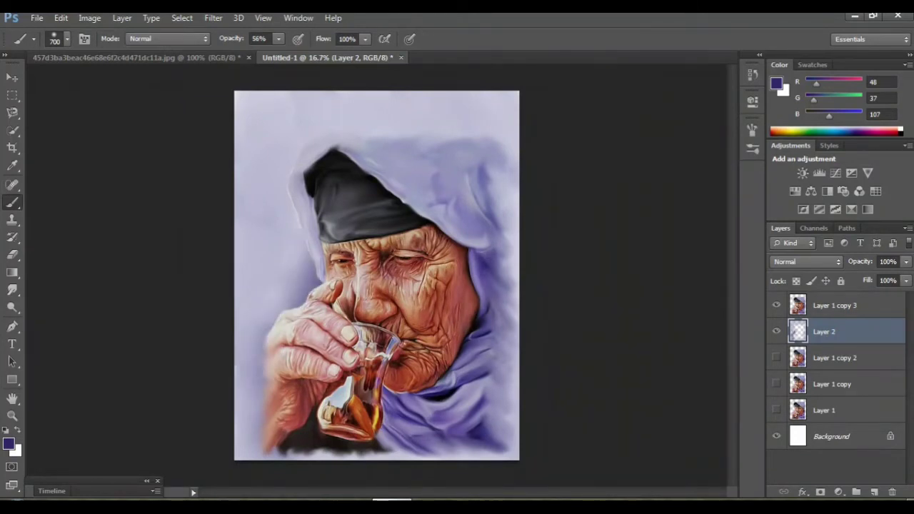
click(293, 214)
click(290, 174)
click(303, 150)
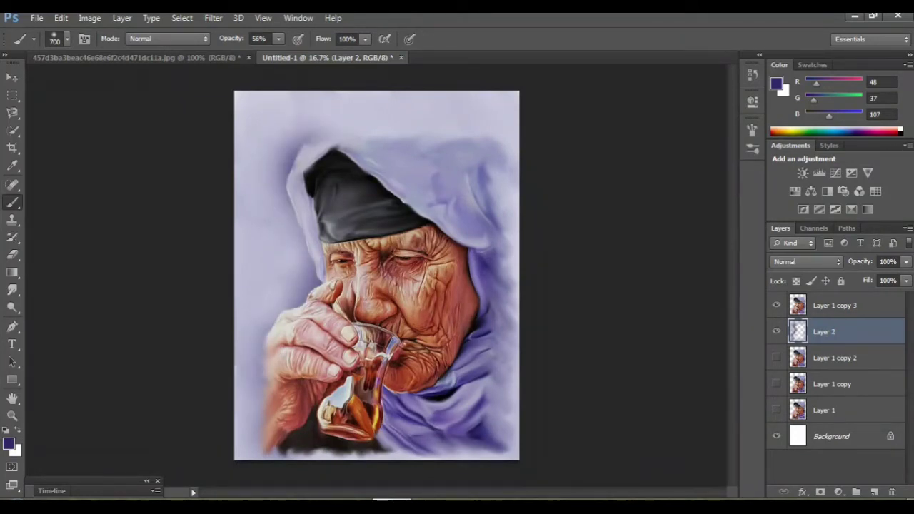
click(348, 133)
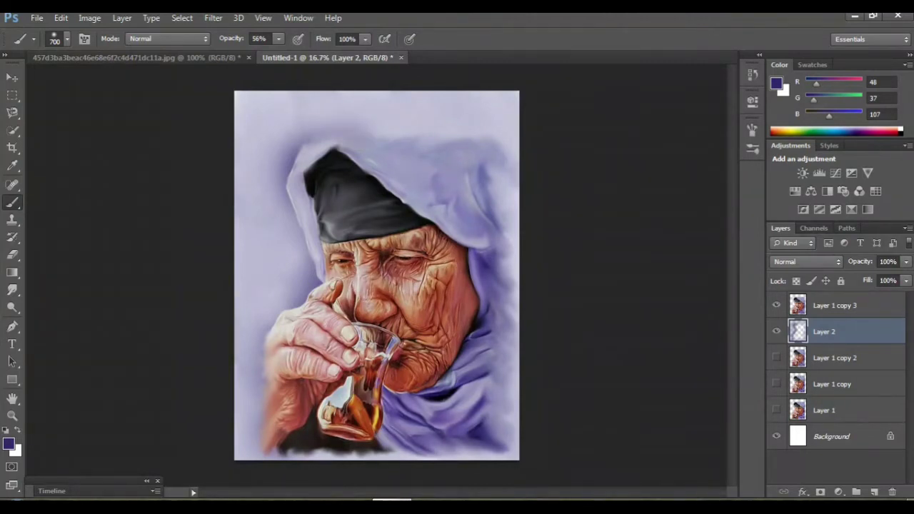
click(283, 172)
click(301, 266)
click(286, 301)
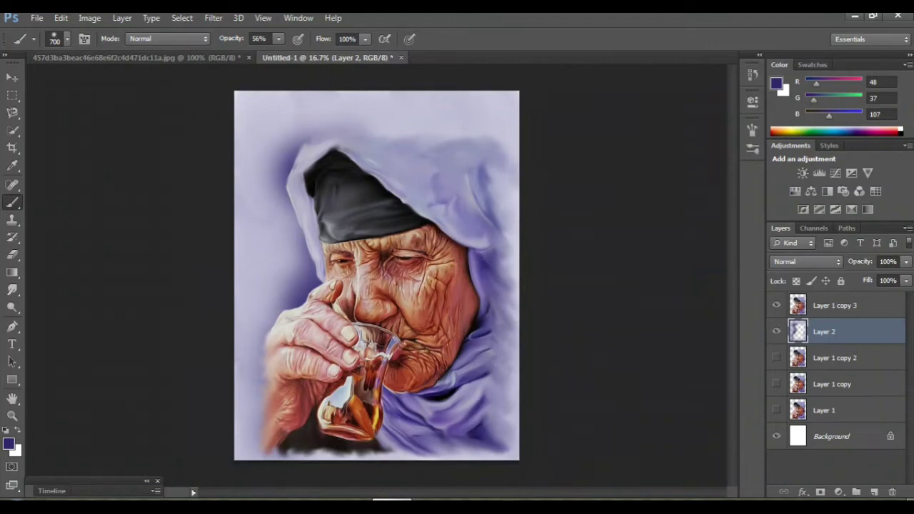
click(8, 443)
Step: Set the paint colour to white and brush it along the left edge of the hand
drag(337, 162, 278, 131)
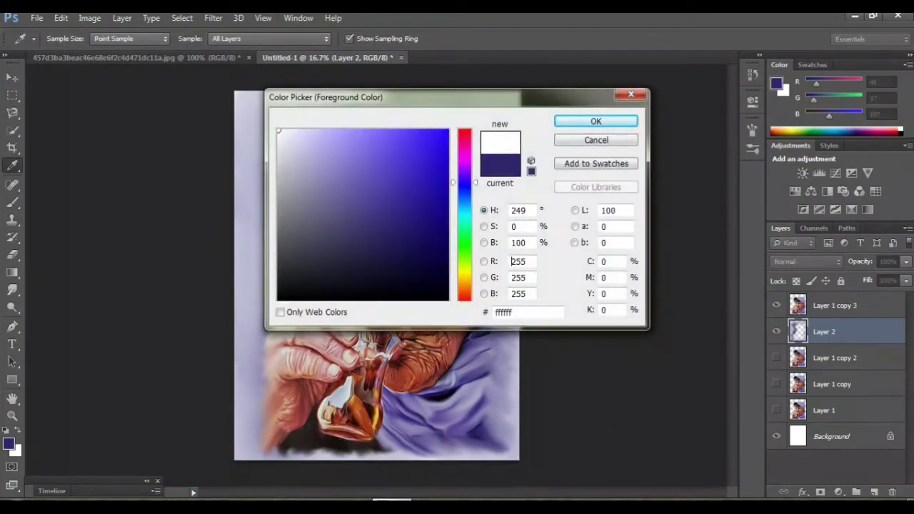
click(596, 121)
key(b)
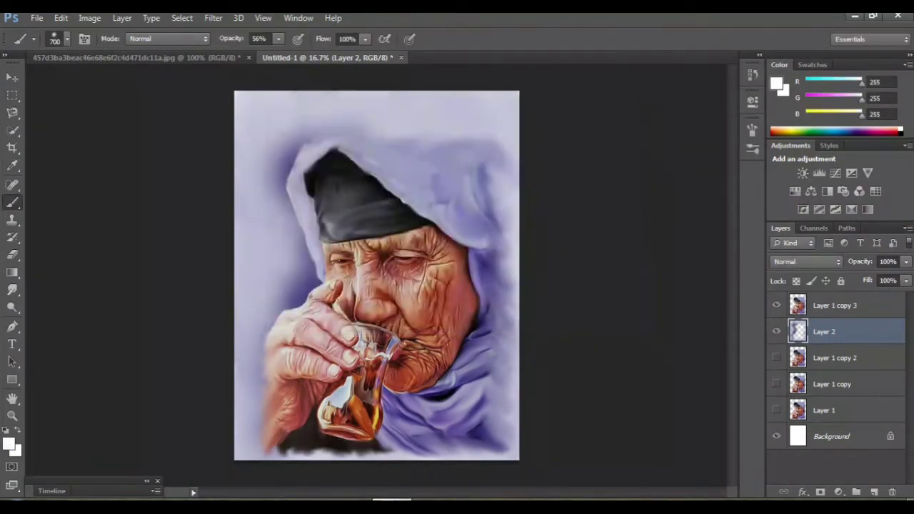
mouse_move(261, 385)
mouse_down()
mouse_move(259, 360)
mouse_move(312, 284)
mouse_move(285, 161)
mouse_move(321, 136)
mouse_move(360, 128)
mouse_up()
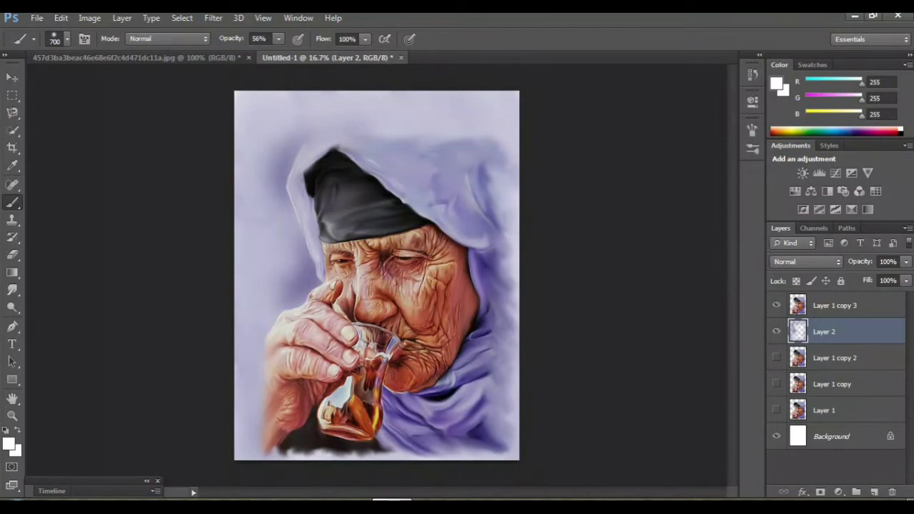
Step: Zoom the portrait in to 25% and scroll to inspect the brightened area
key(ctrl+plus)
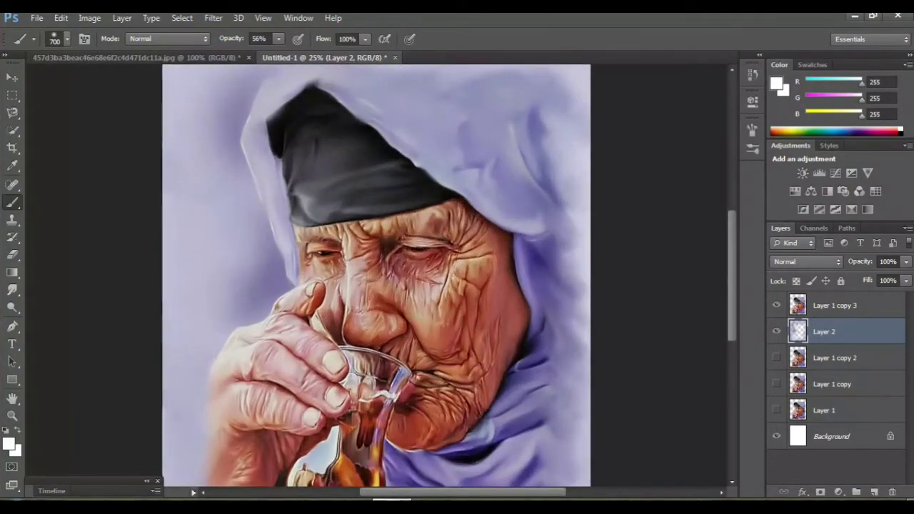
scroll(376, 278, down, 3)
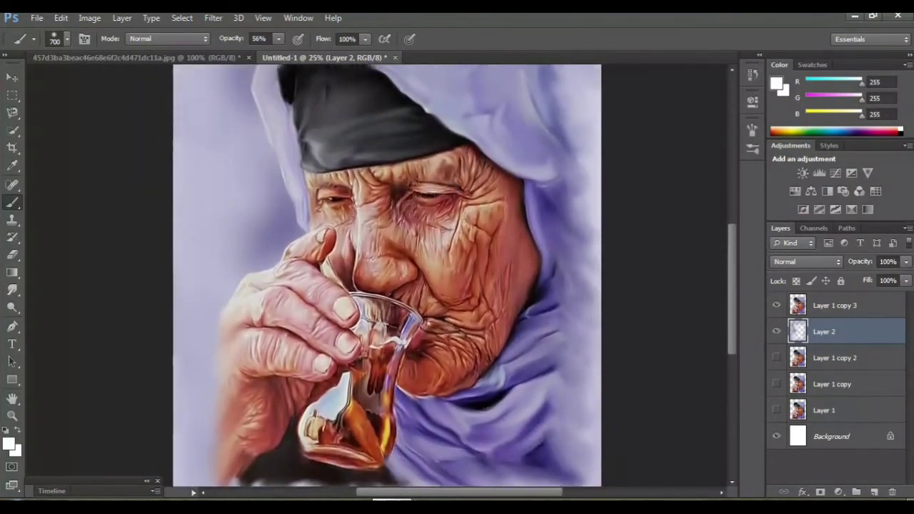
scroll(386, 275, up, 2)
scroll(387, 276, up, 1)
scroll(386, 275, up, 1)
scroll(386, 275, up, 1)
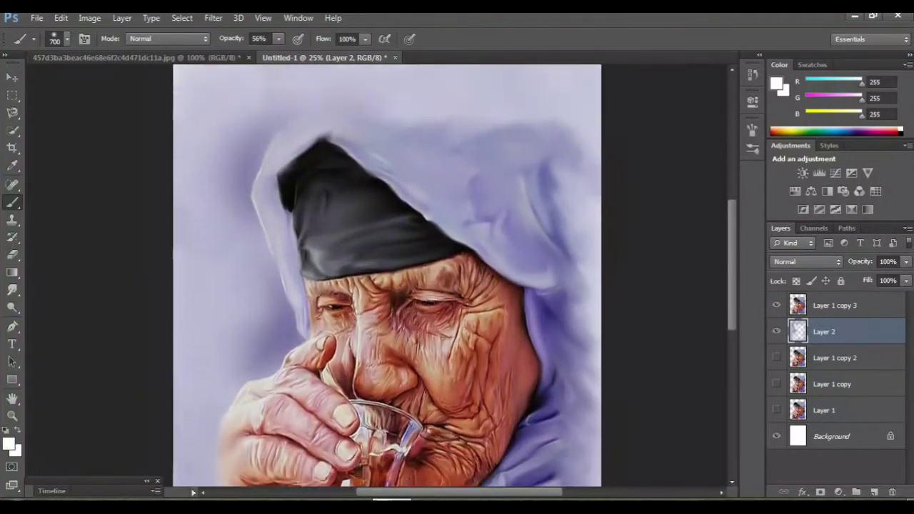
scroll(386, 276, down, 4)
Step: Add a new Layer 3, move it above Layer 1 copy 3, and select it
click(874, 491)
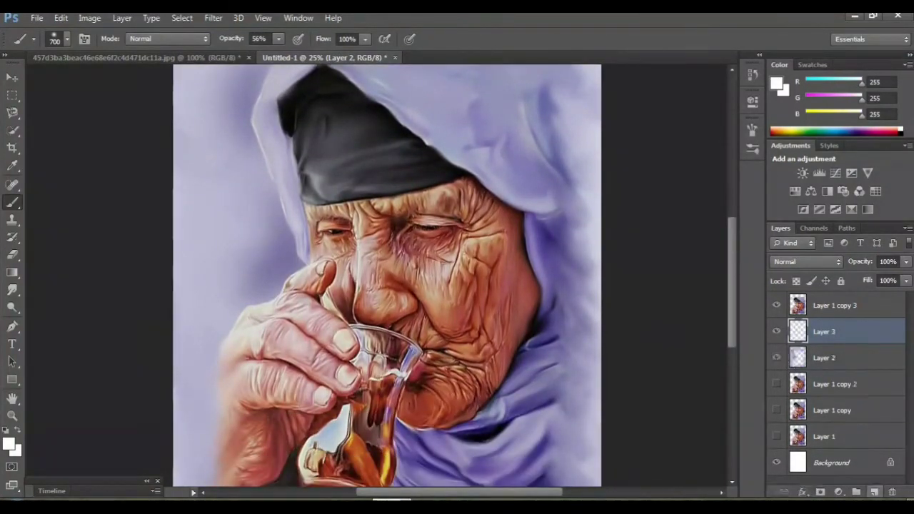
drag(834, 305, 833, 344)
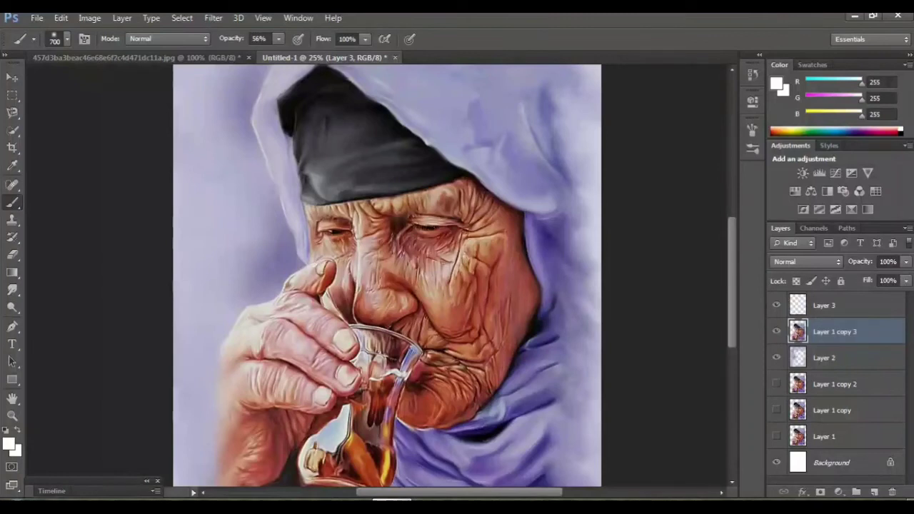
click(824, 304)
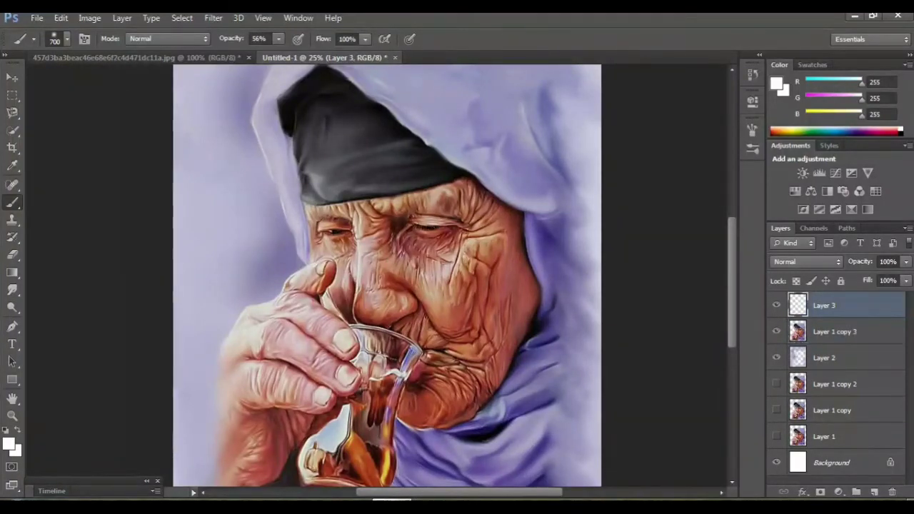
Step: At 100% zoom, paint small white catch-lights into the eyes with a size-10 brush
key(ctrl+plus)
key(ctrl+plus)
key(ctrl+plus)
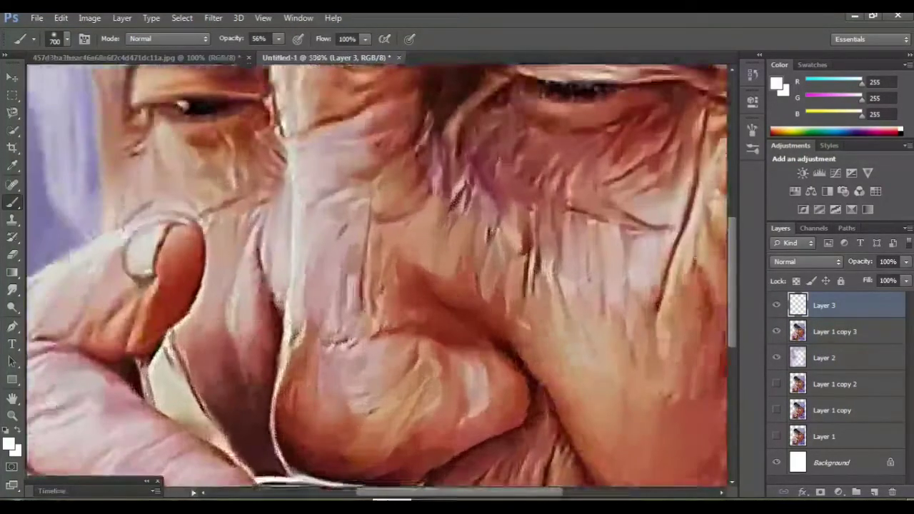
key(ctrl+plus)
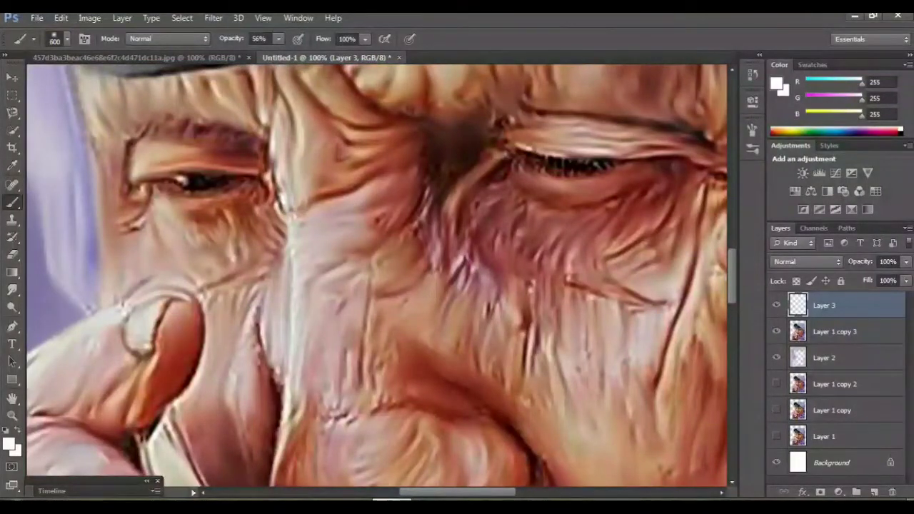
key(bracketleft)
key(bracketleft)
key(bracketleft)
key(bracketleft)
drag(179, 179, 189, 179)
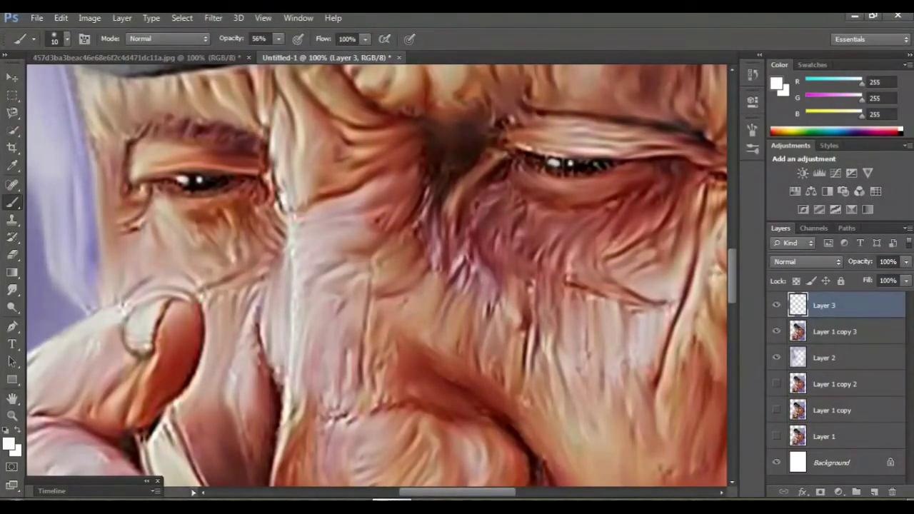
Step: Zoom back out to 25% and scroll over the whole portrait
key(ctrl+minus)
key(ctrl+minus)
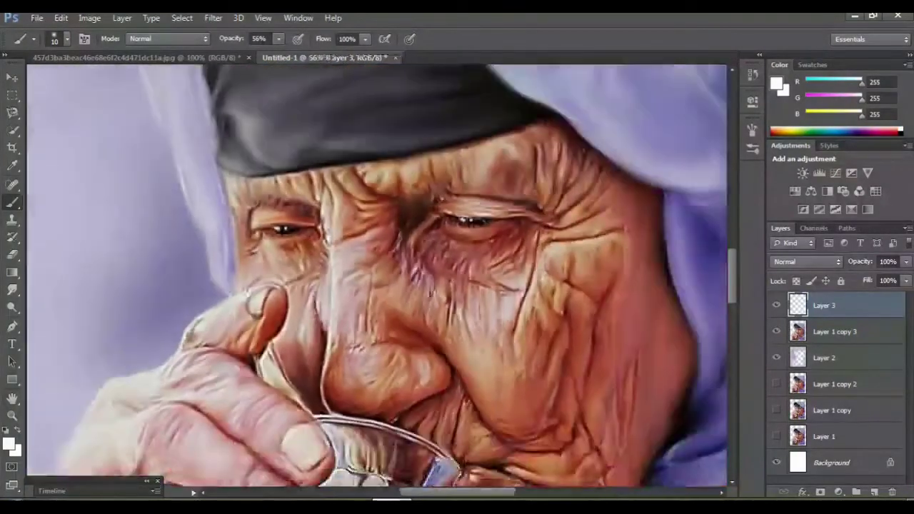
key(ctrl+minus)
key(ctrl+minus)
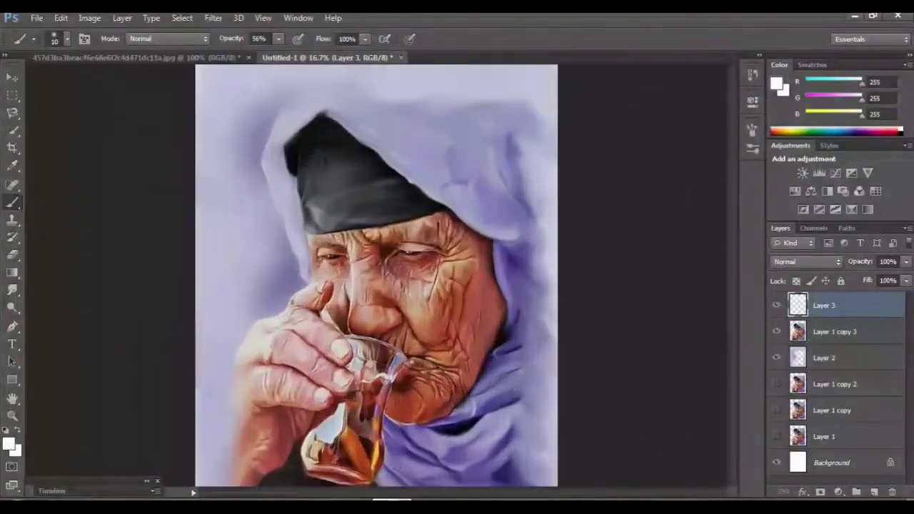
key(ctrl+minus)
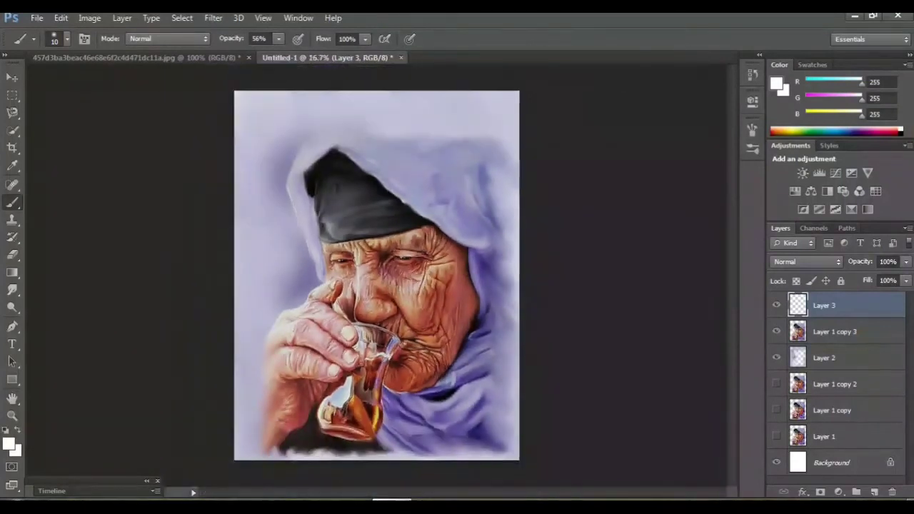
key(ctrl+plus)
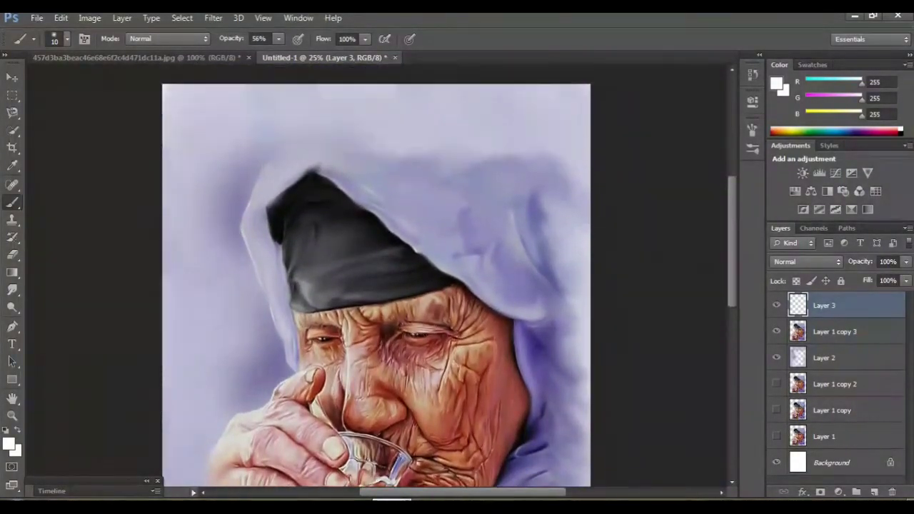
scroll(377, 275, down, 5)
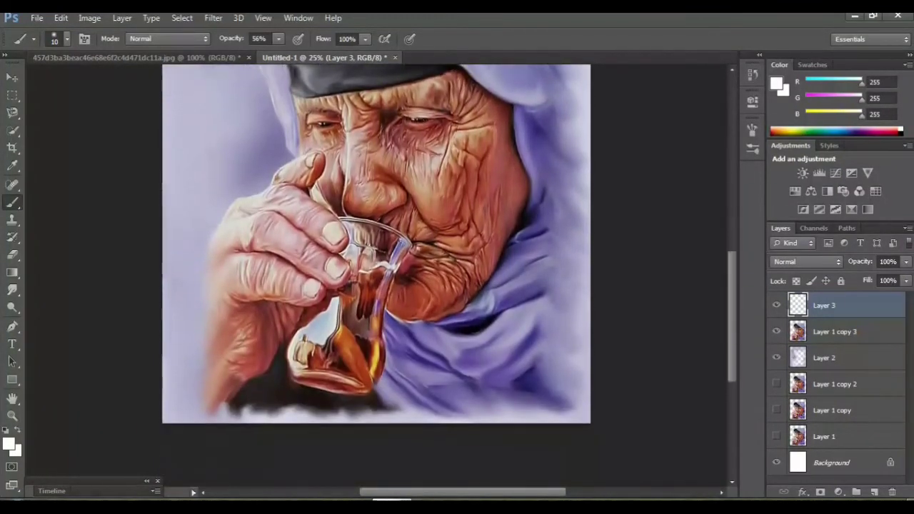
scroll(376, 275, up, 2)
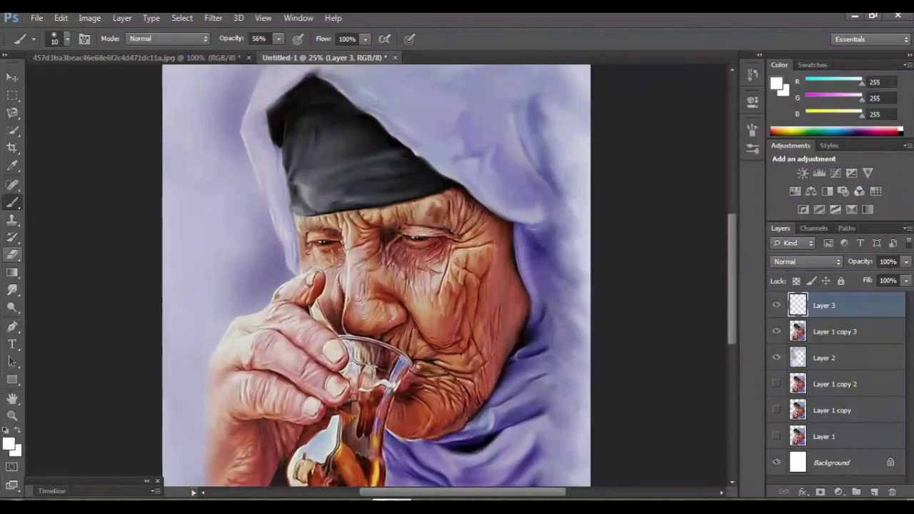
Step: Switch to the Pencil tool with black (000000) as the colour, and hide all panels
right_click(13, 202)
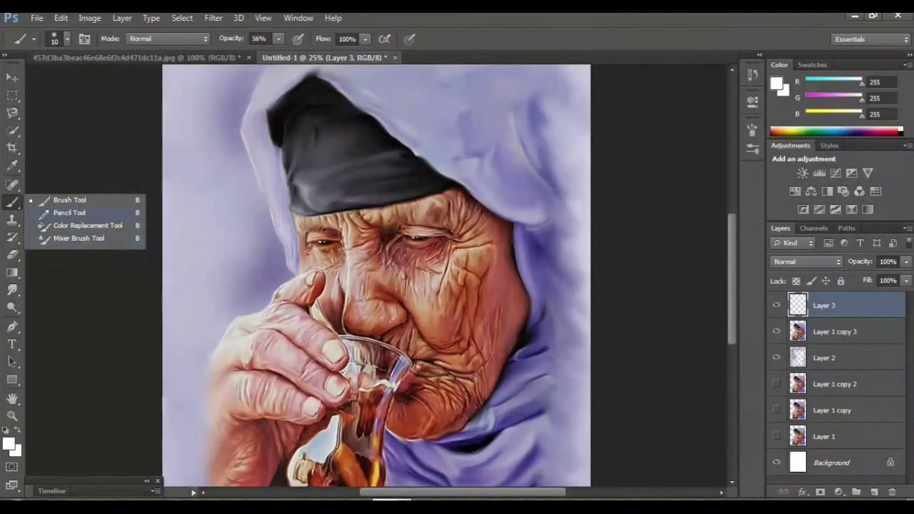
click(69, 212)
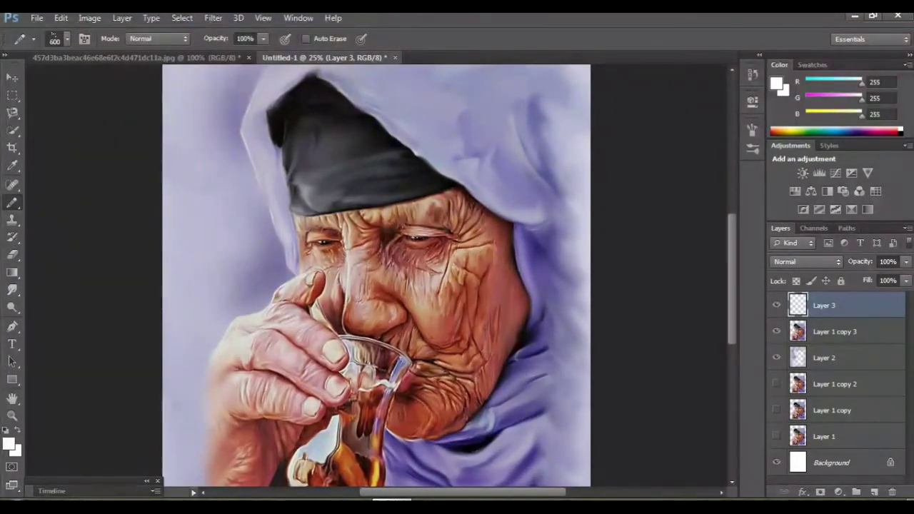
key(i)
click(9, 443)
click(278, 300)
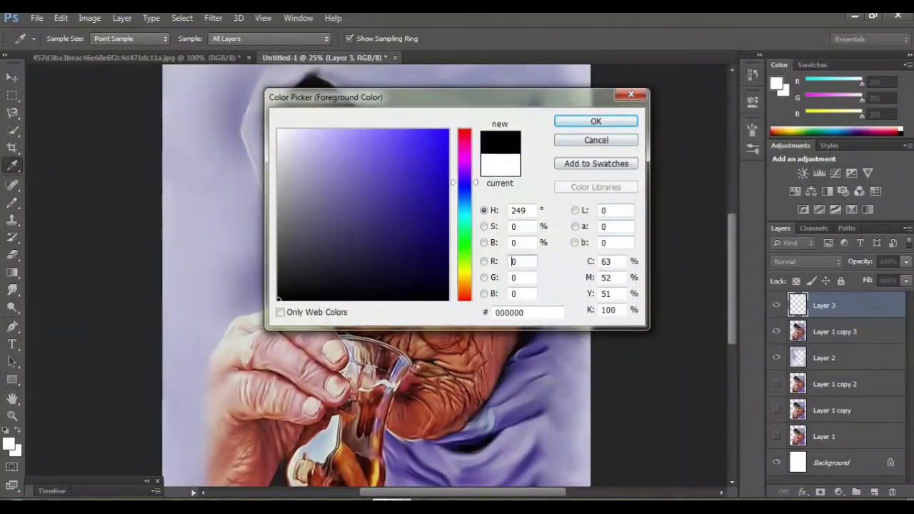
key(Return)
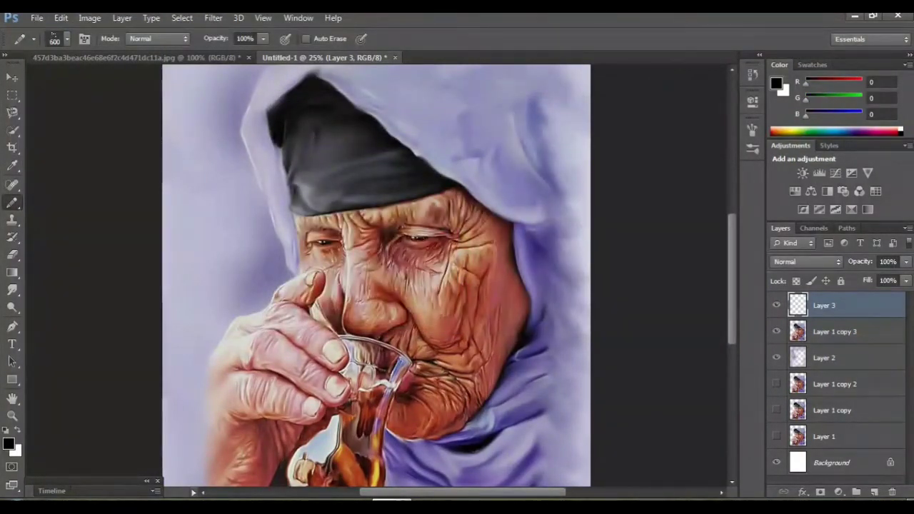
key(Tab)
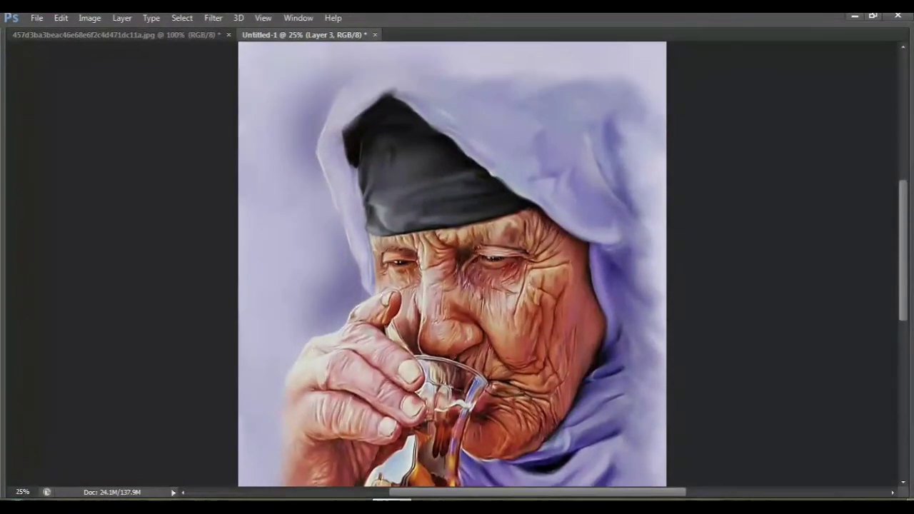
Step: Zoom to 50% and scroll over the signed portrait to review the finished painting
scroll(452, 286, up, 2)
scroll(451, 307, up, 2)
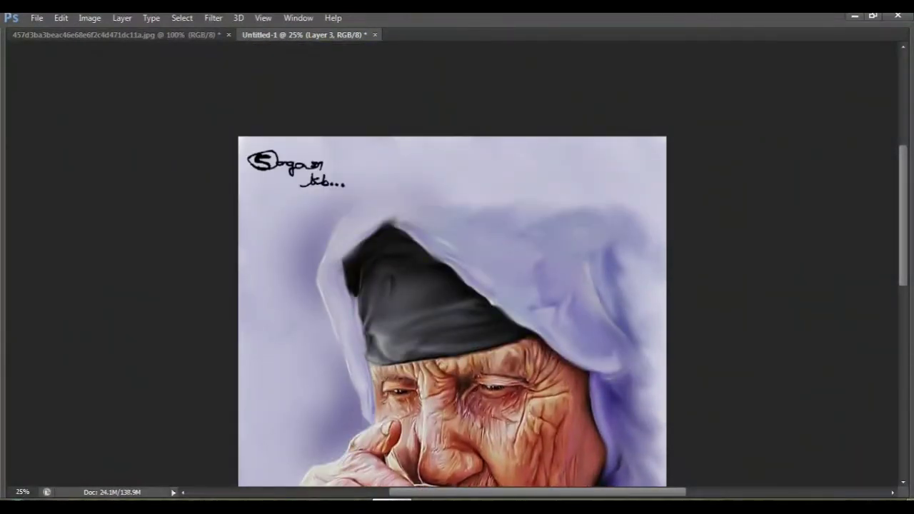
key(ctrl+plus)
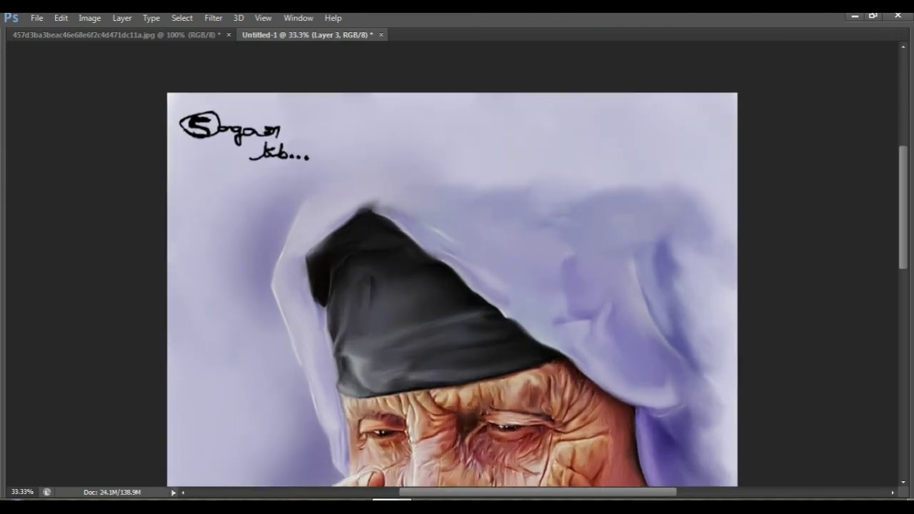
key(ctrl+plus)
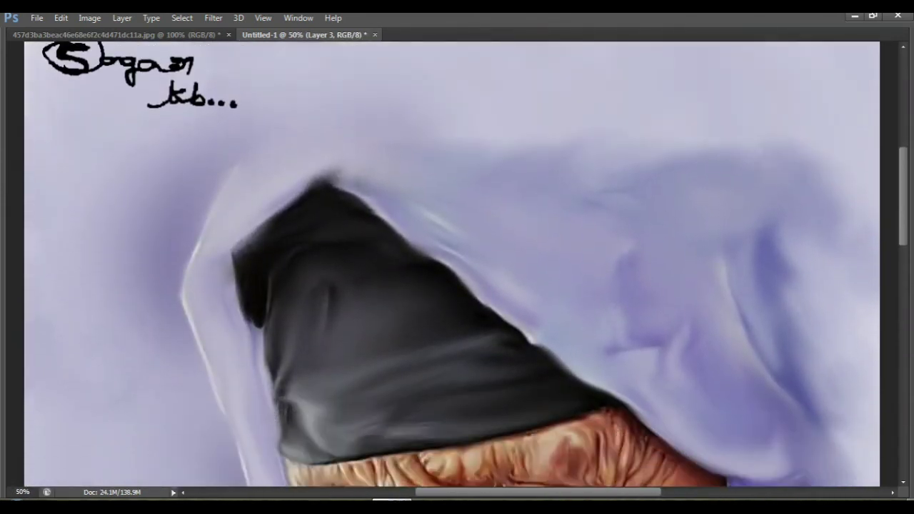
scroll(451, 264, down, 3)
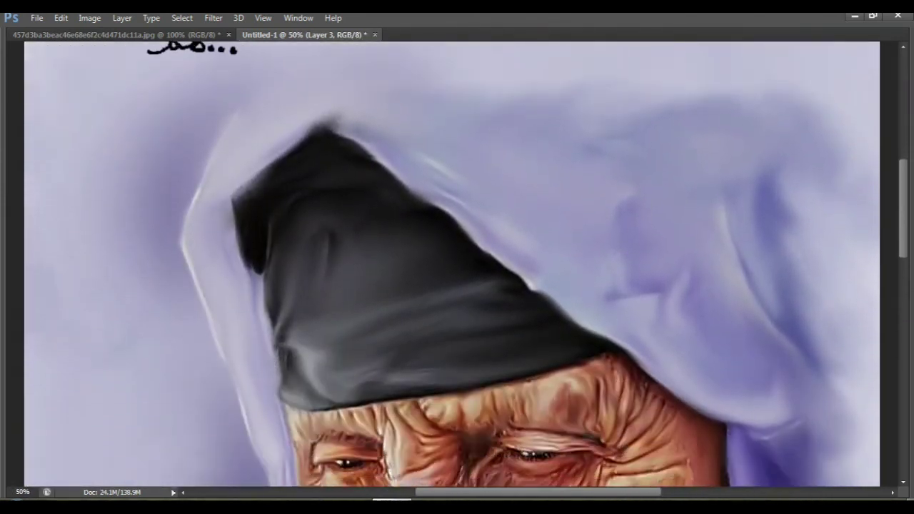
scroll(451, 264, down, 2)
scroll(451, 264, down, 1)
scroll(451, 264, down, 3)
scroll(451, 264, down, 2)
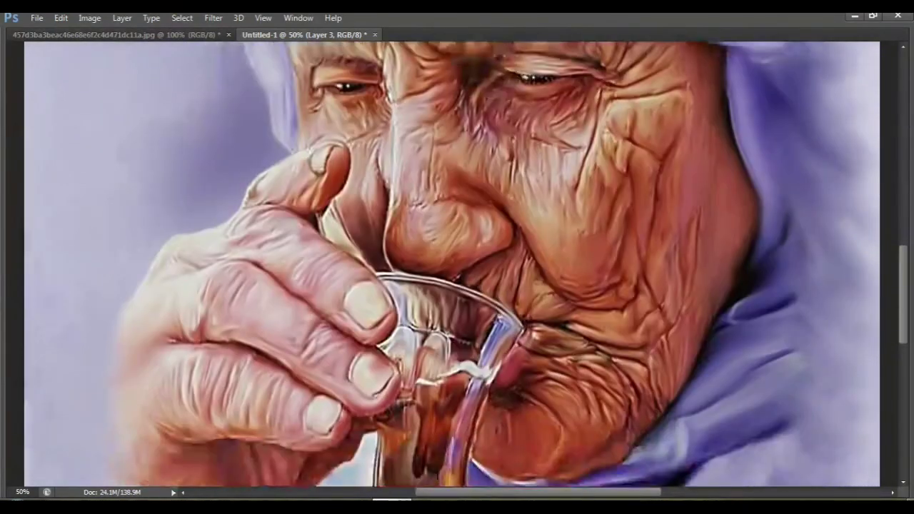
scroll(451, 264, down, 3)
scroll(451, 264, down, 2)
scroll(451, 264, up, 2)
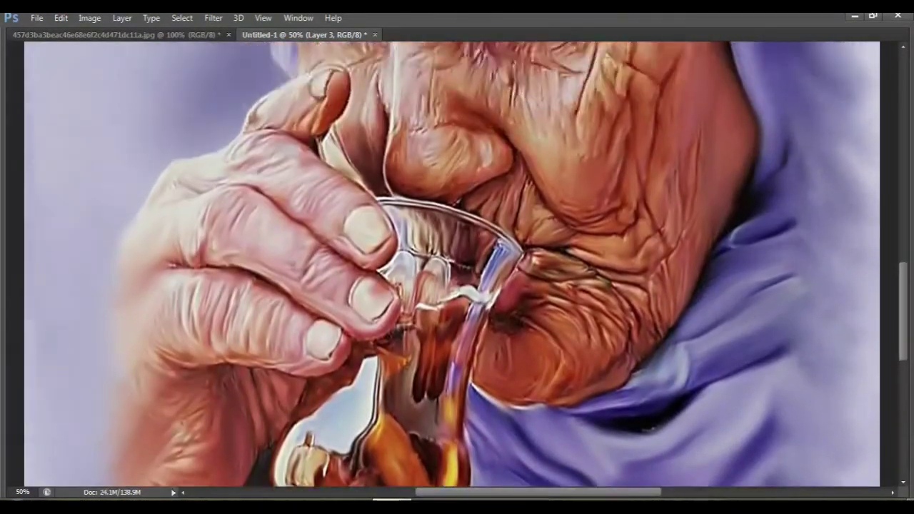
scroll(451, 264, up, 2)
scroll(451, 264, up, 1)
scroll(452, 264, up, 2)
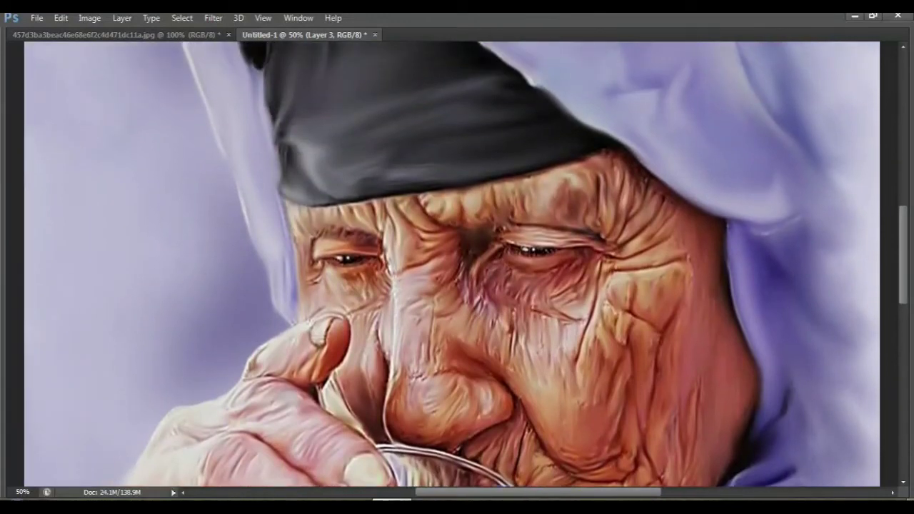